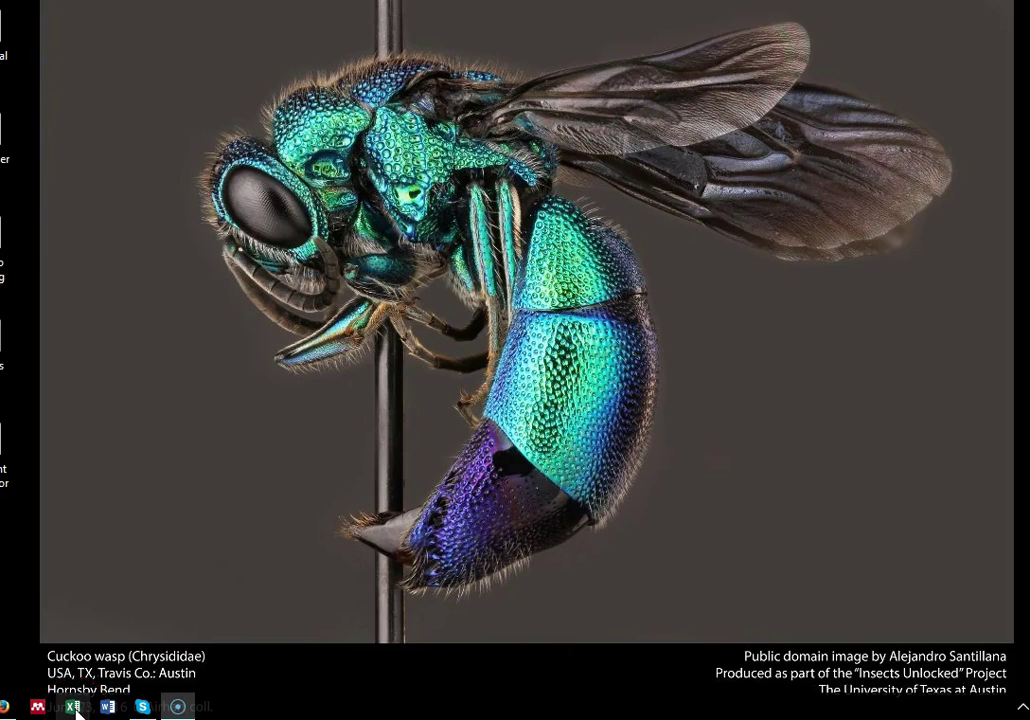
Step: Launch Excel from the taskbar and create a blank workbook, Book1
click(74, 708)
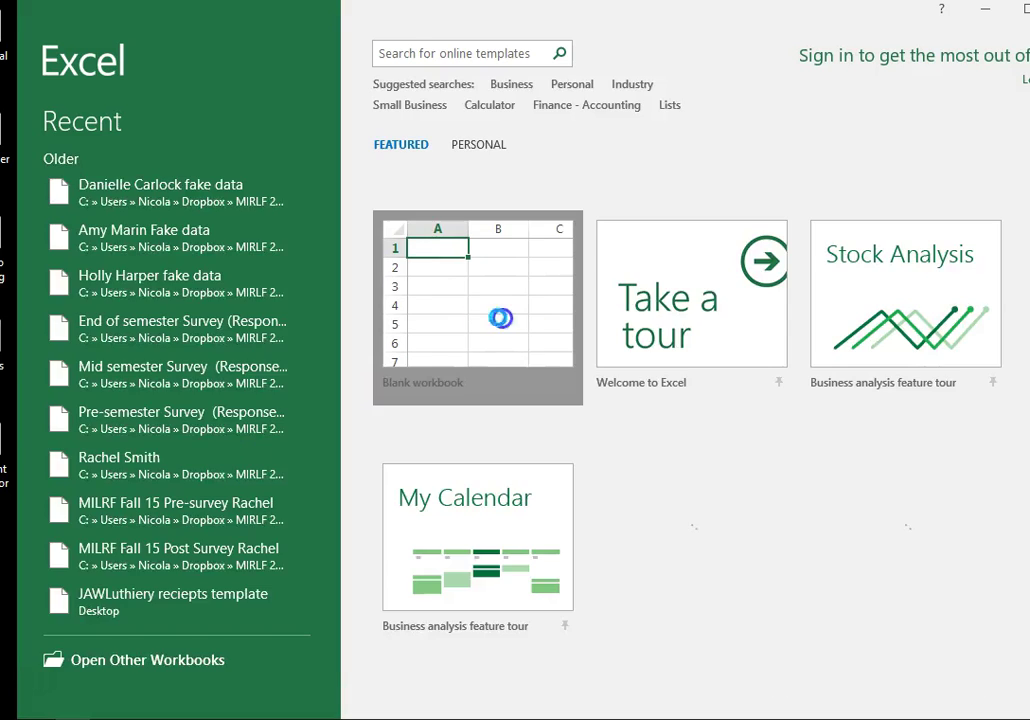
click(499, 315)
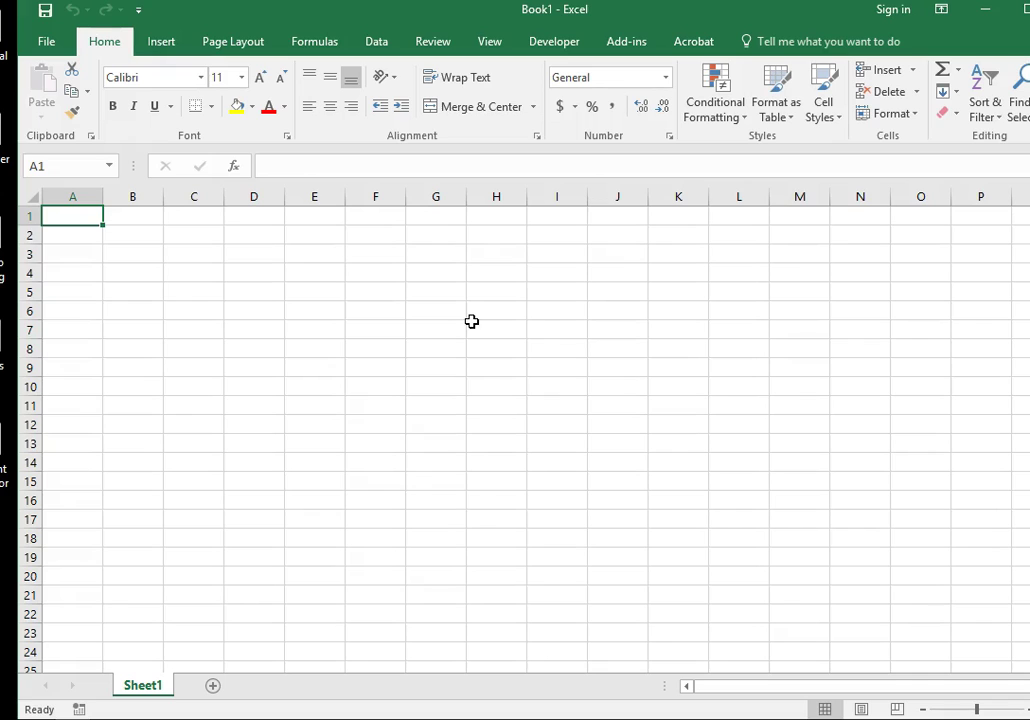
Step: Enter the header 'school' in A1 and ASU, NAU, UofA, MCC in A2:A5
click(75, 218)
text(school)
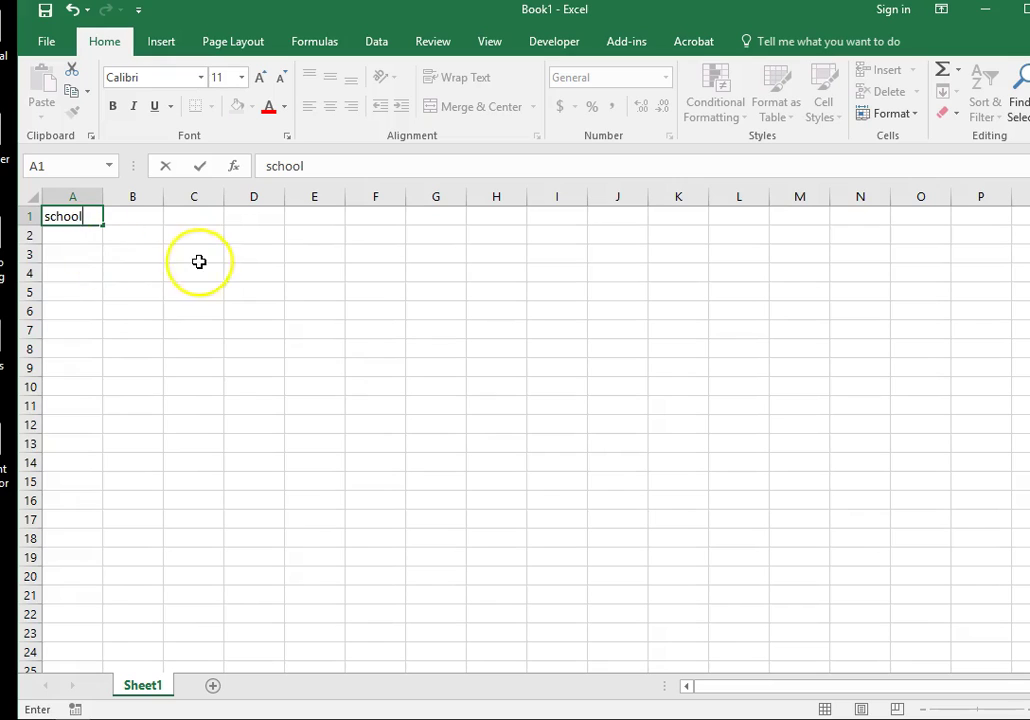
click(199, 262)
click(69, 233)
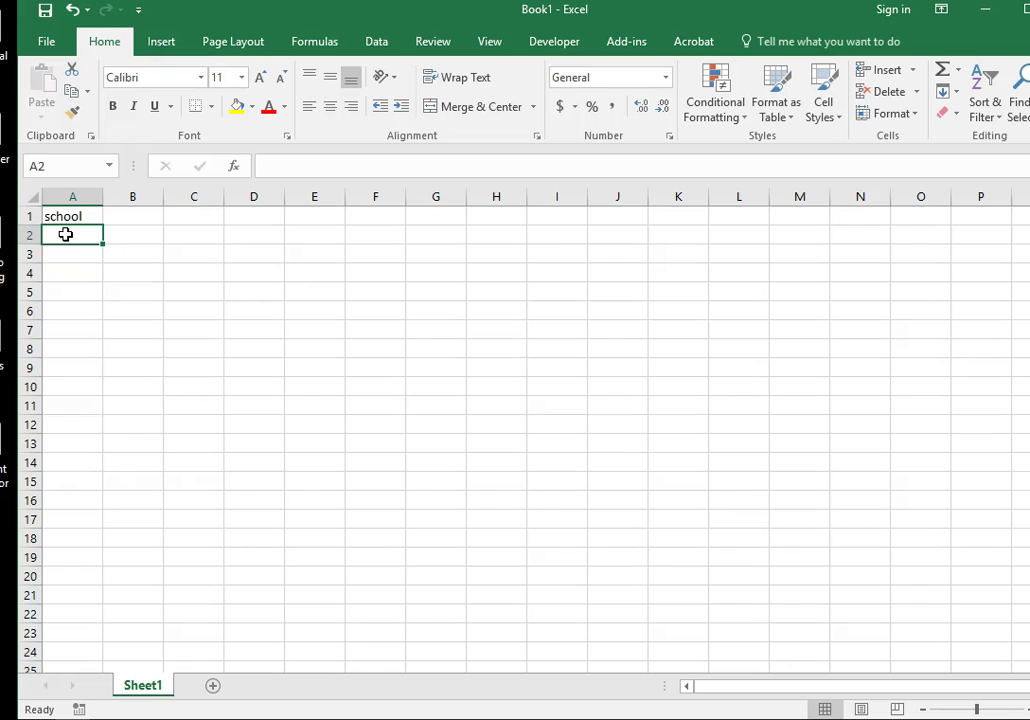
text(ASU)
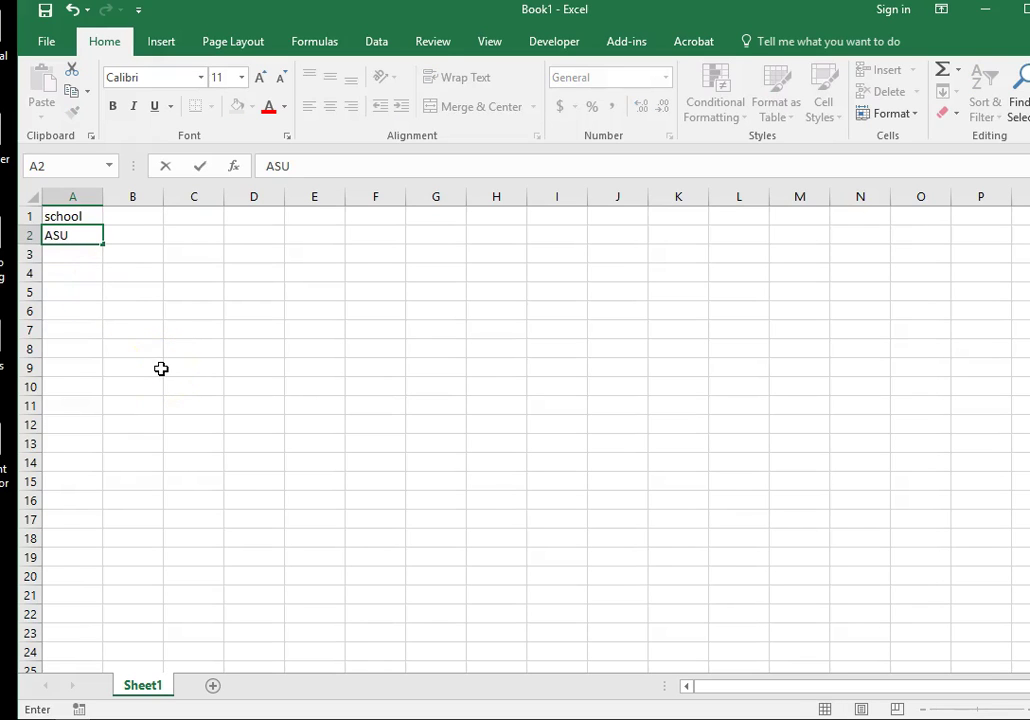
key(ctrl+Return)
click(84, 262)
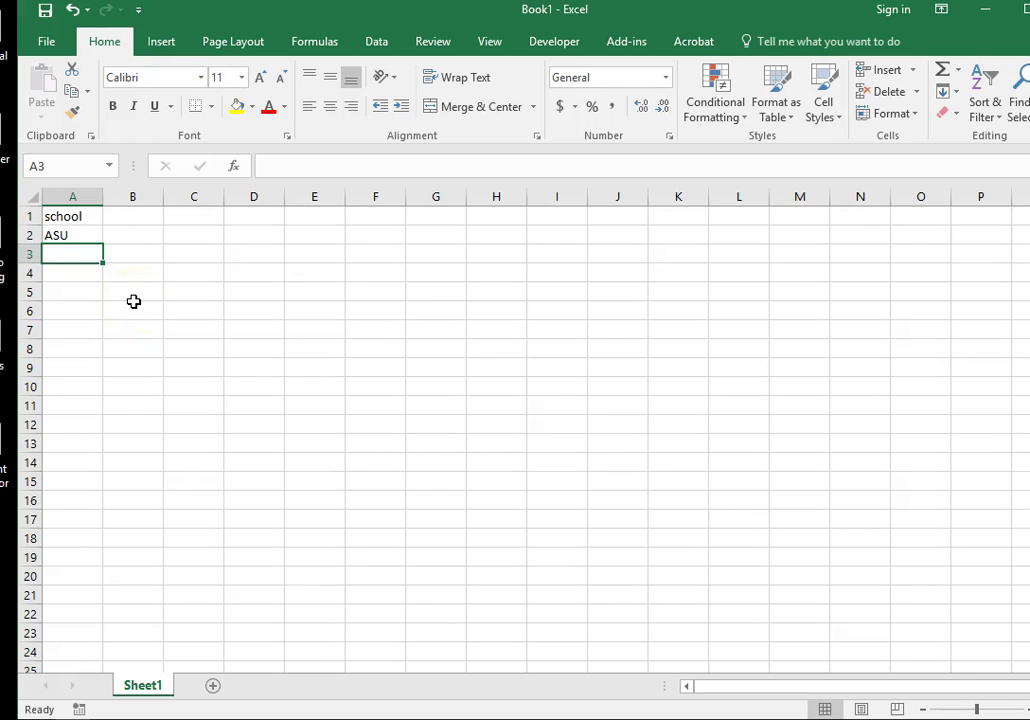
text(NAU)
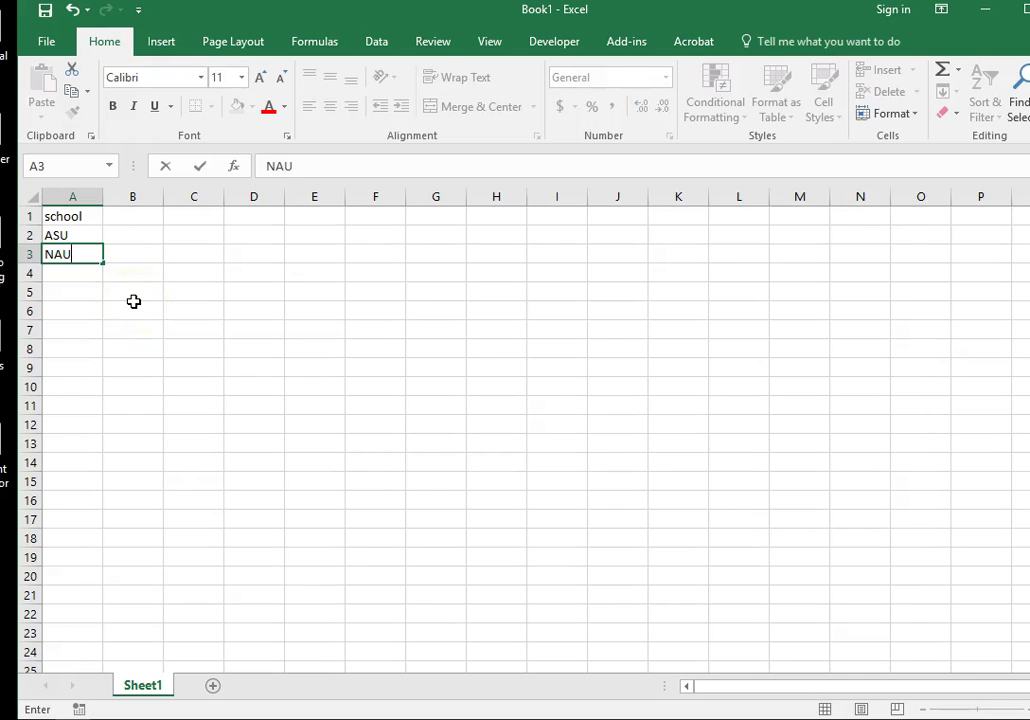
key(Return)
text(UofA)
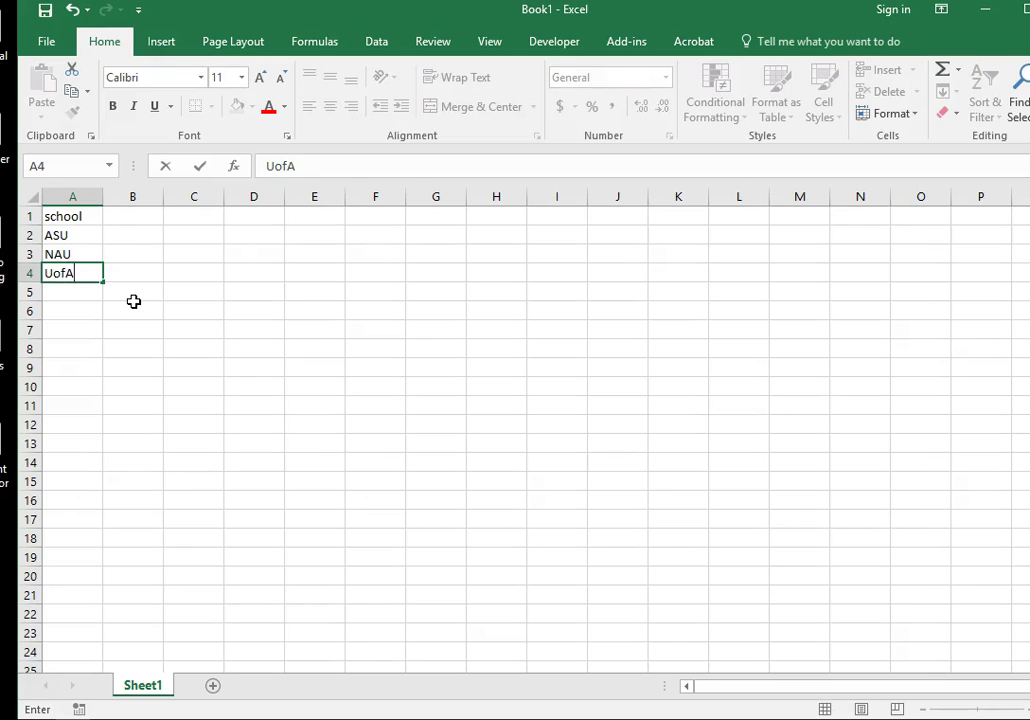
key(Return)
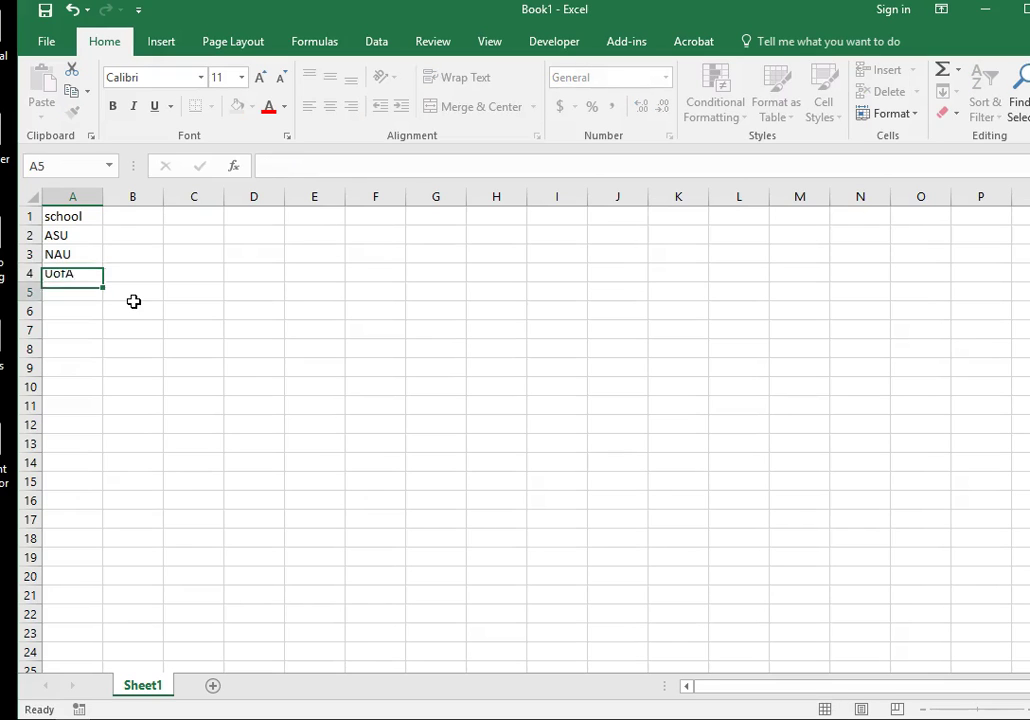
text(MCC)
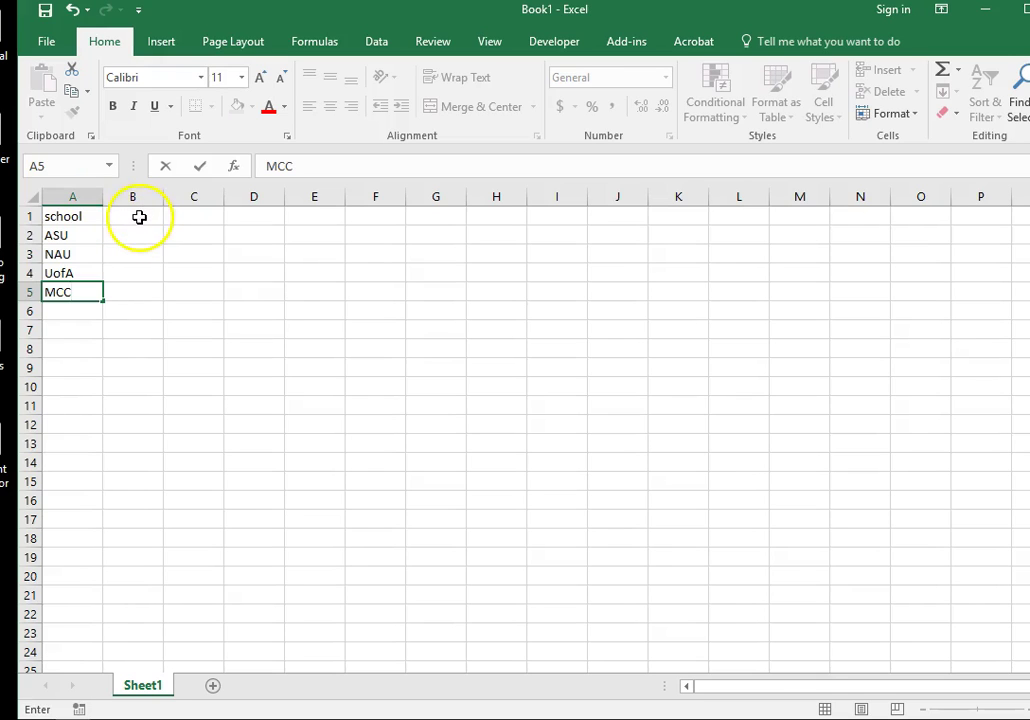
Step: Enter 'annual tuition and fees ($)' in B1 and widen column B to fit it
click(140, 217)
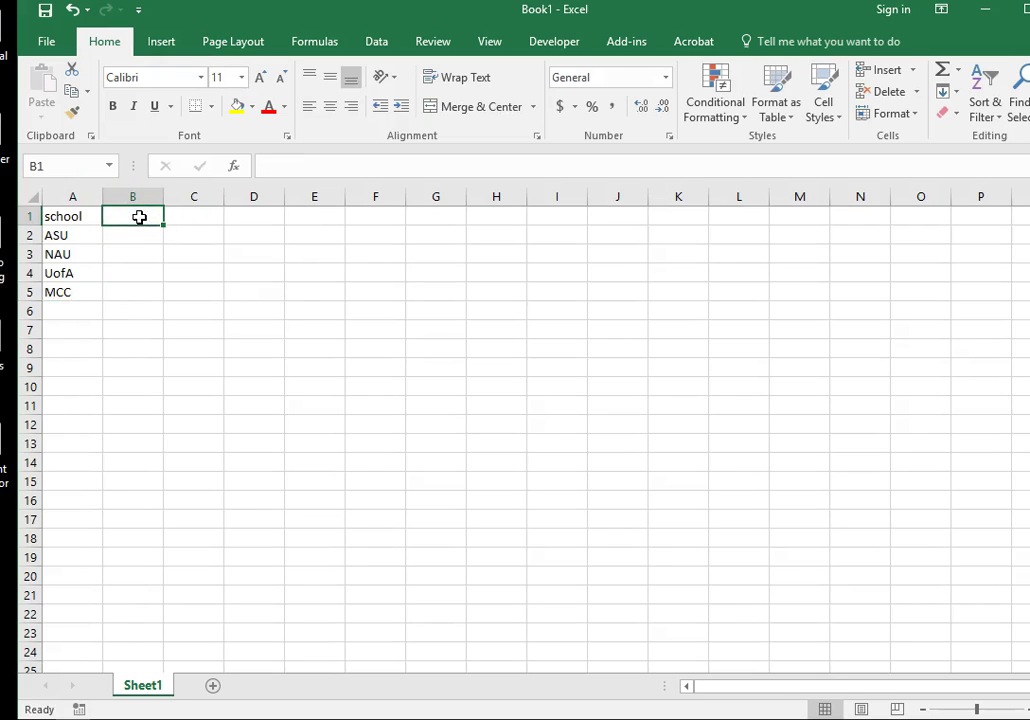
text(annual tuiti)
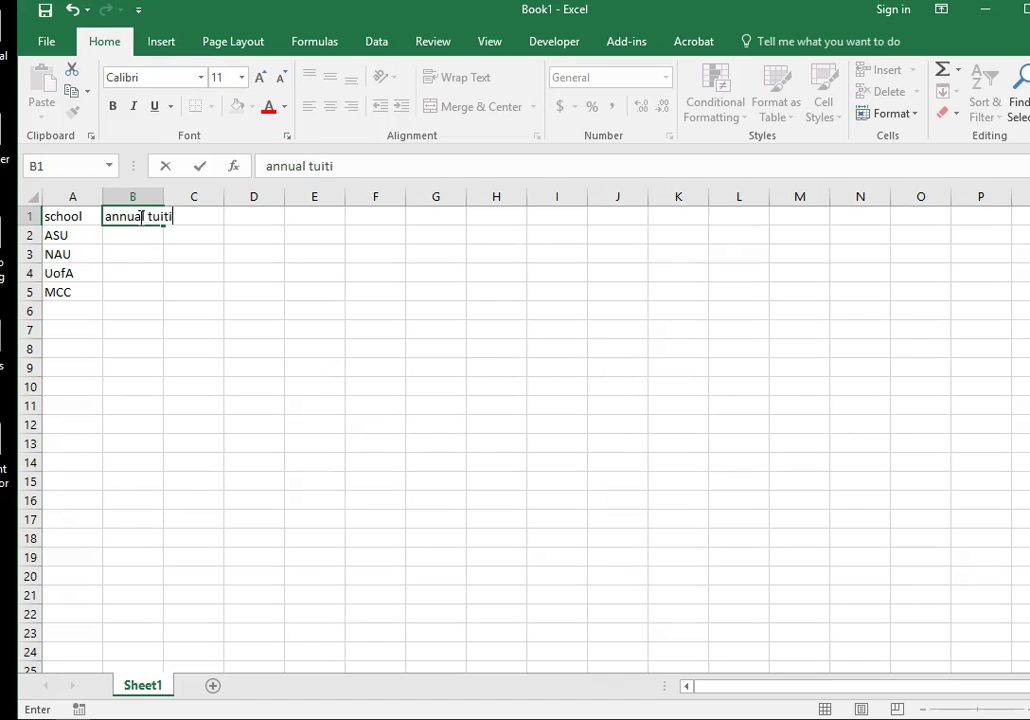
text(on and fees)
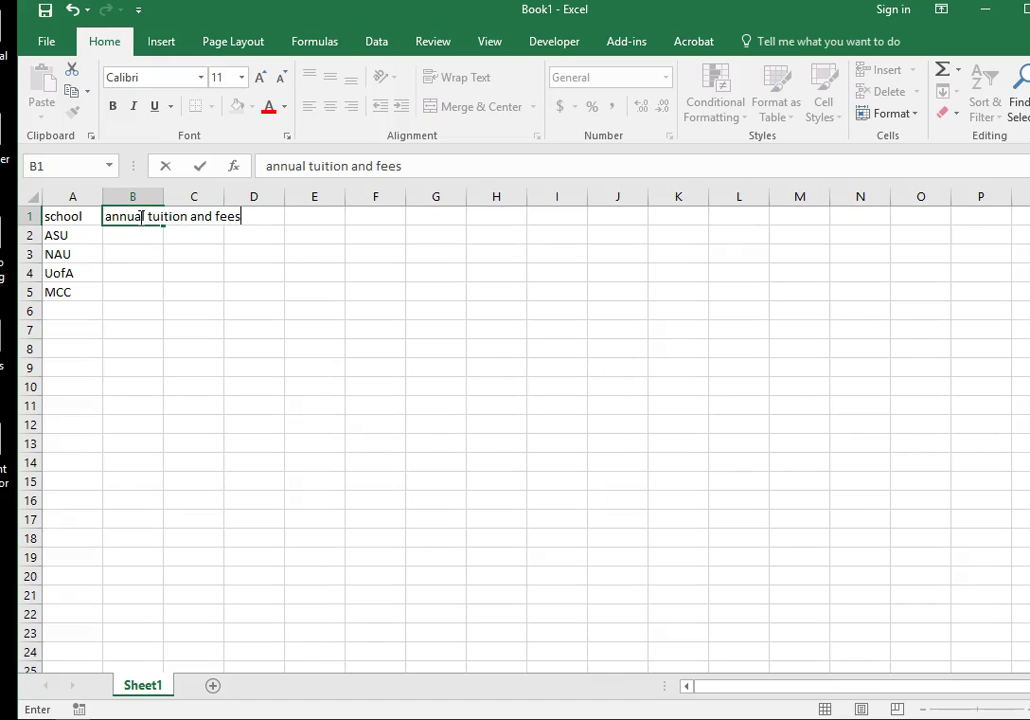
text( (4)
text())
key(BackSpace)
key(BackSpace)
text(4)
key(BackSpace)
text($))
key(Return)
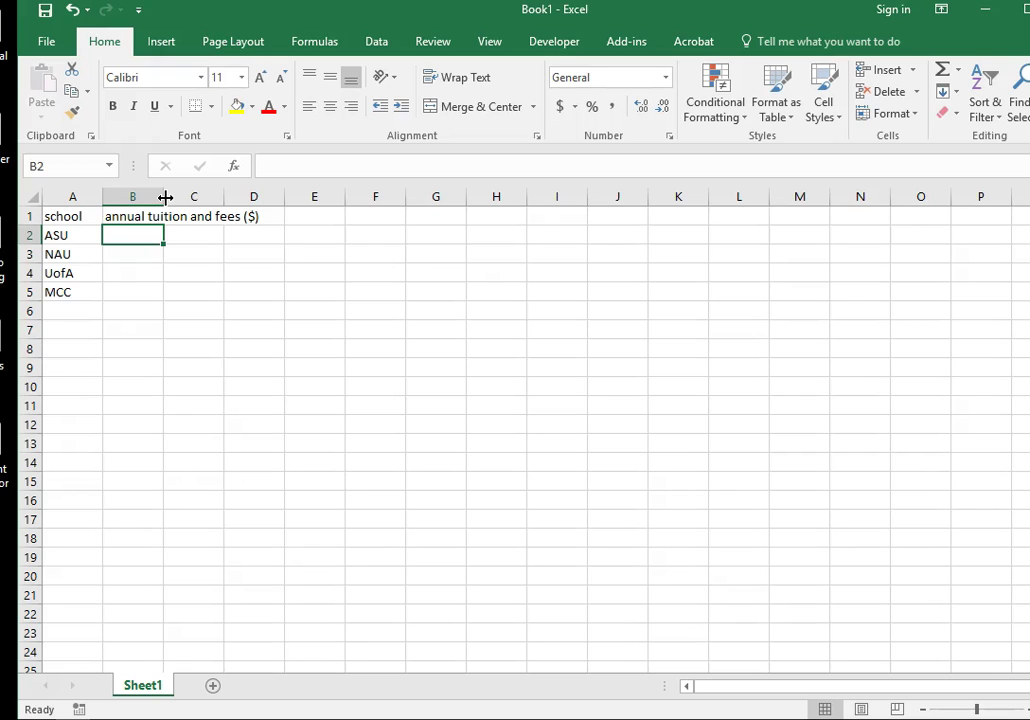
drag(165, 198, 272, 207)
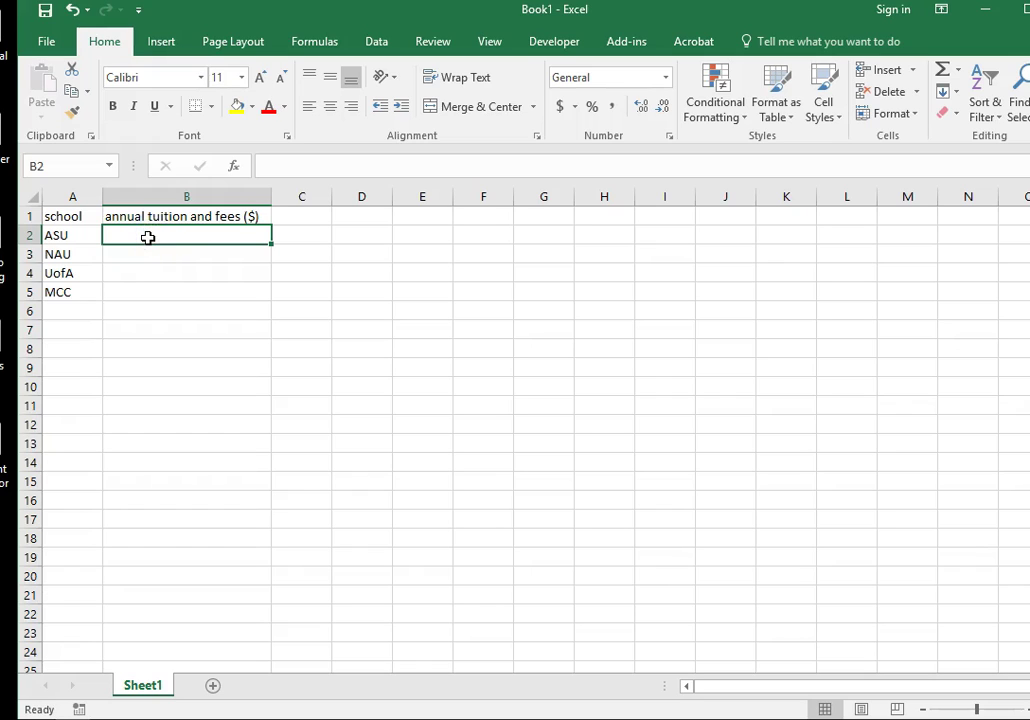
Step: Enter tuition values 9861, 9738, 10391 and 1970 into B2:B5
text(9861)
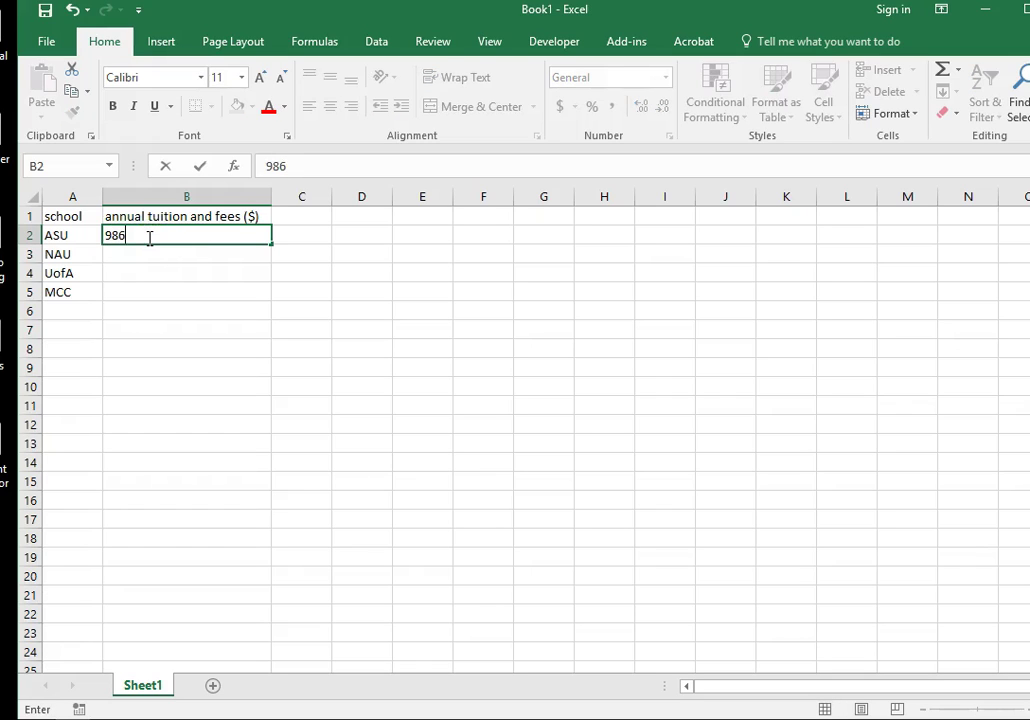
click(139, 257)
text(9)
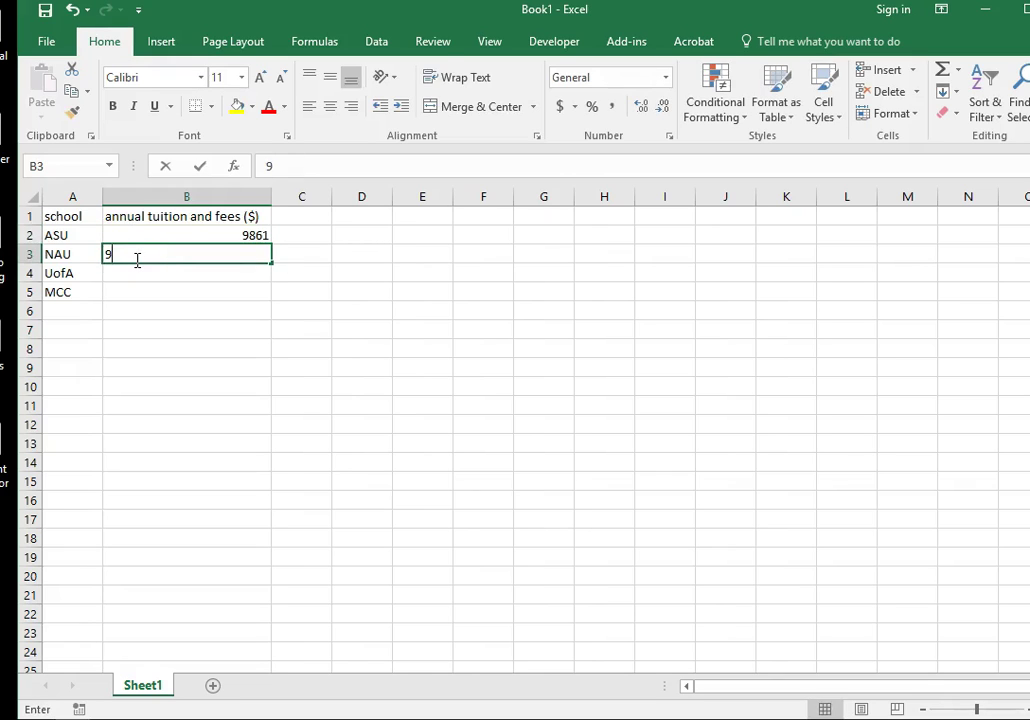
text(738)
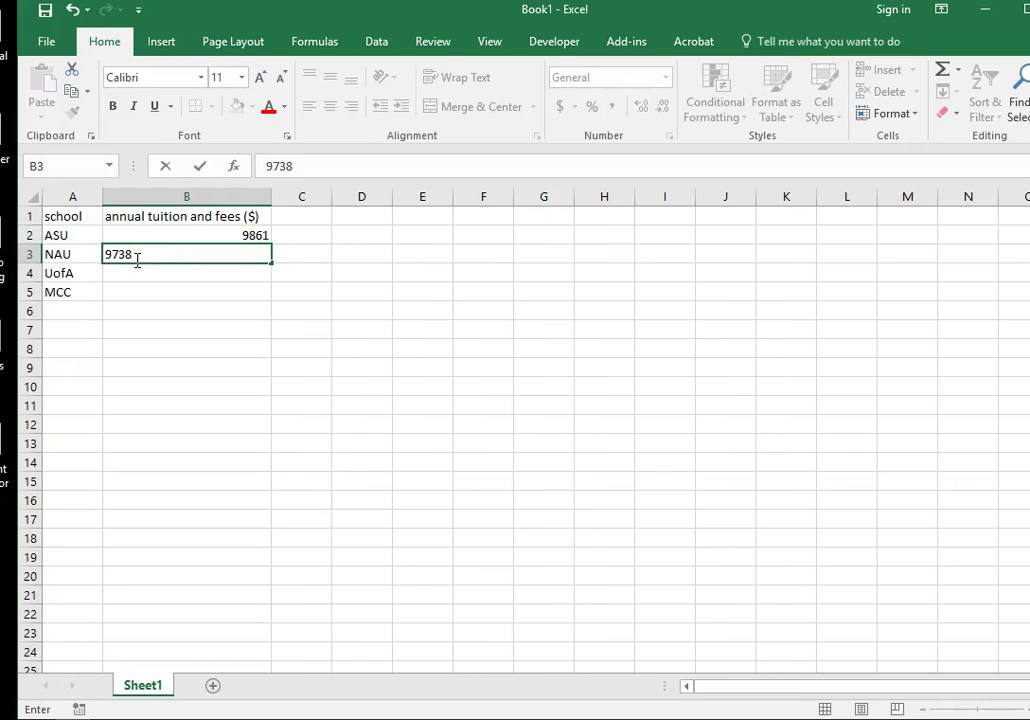
text(738)
key(Return)
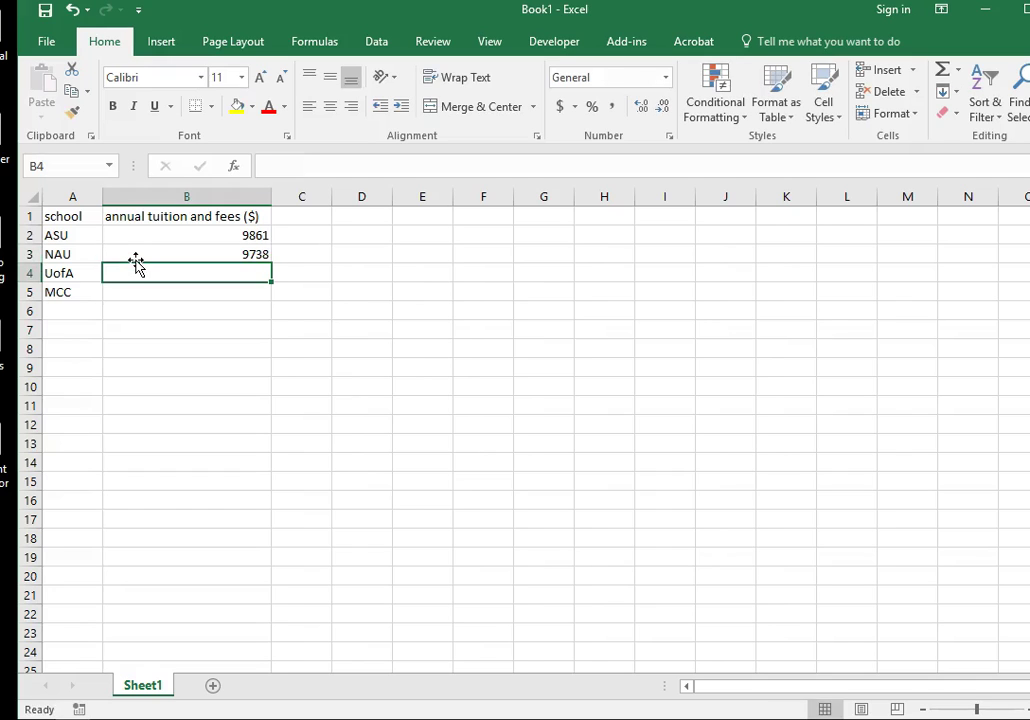
text(10)
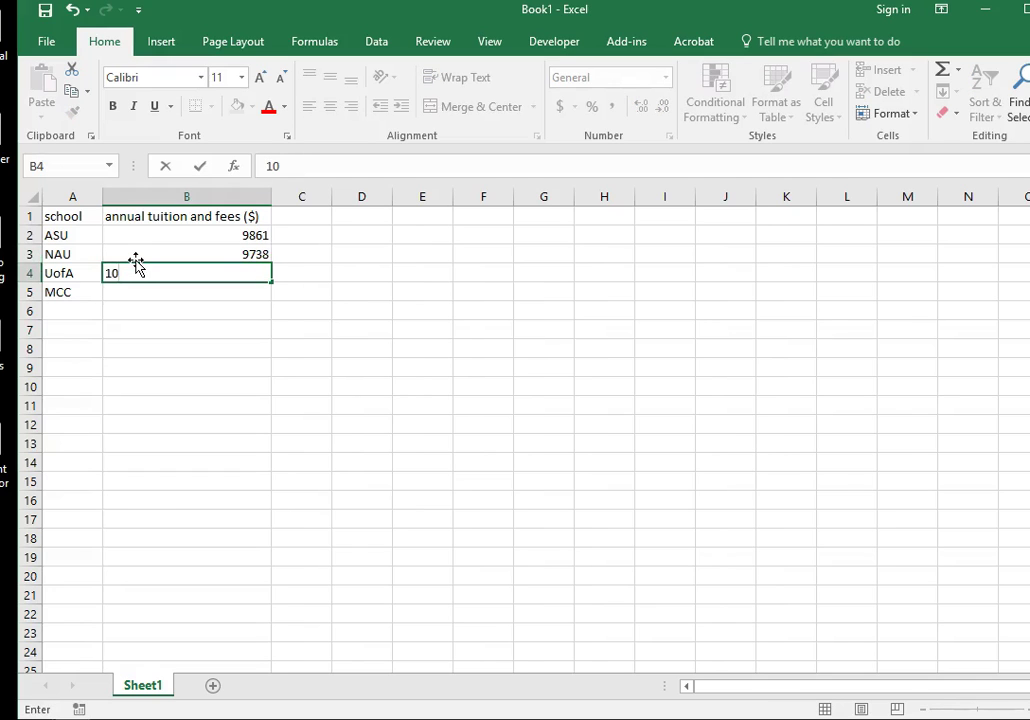
text(391)
key(Return)
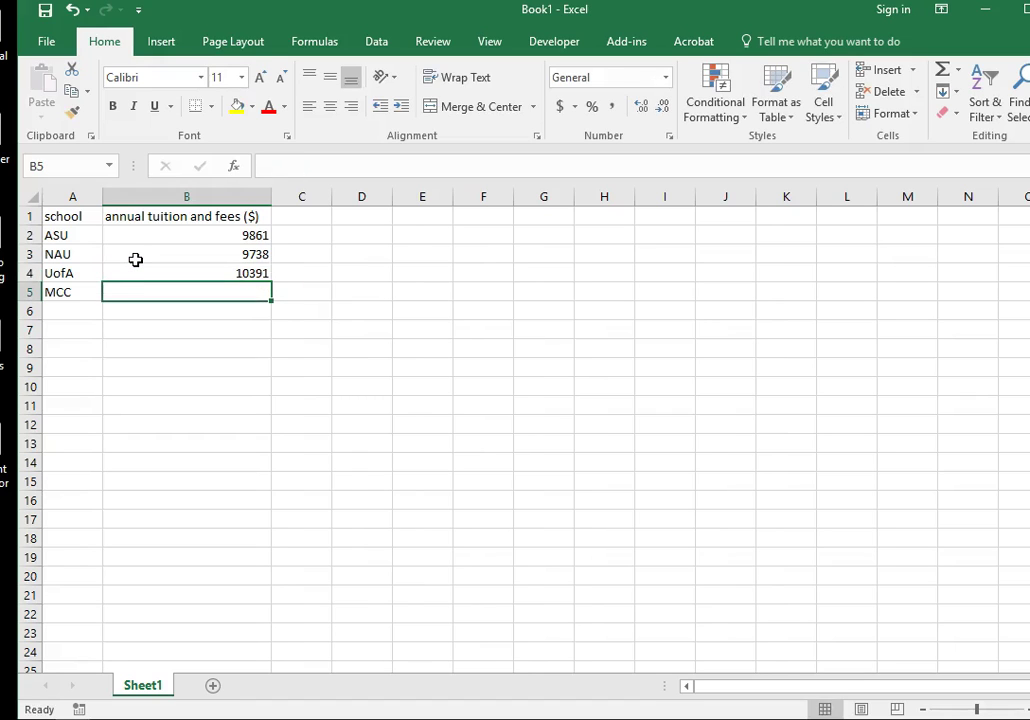
text(1970)
key(ctrl+Return)
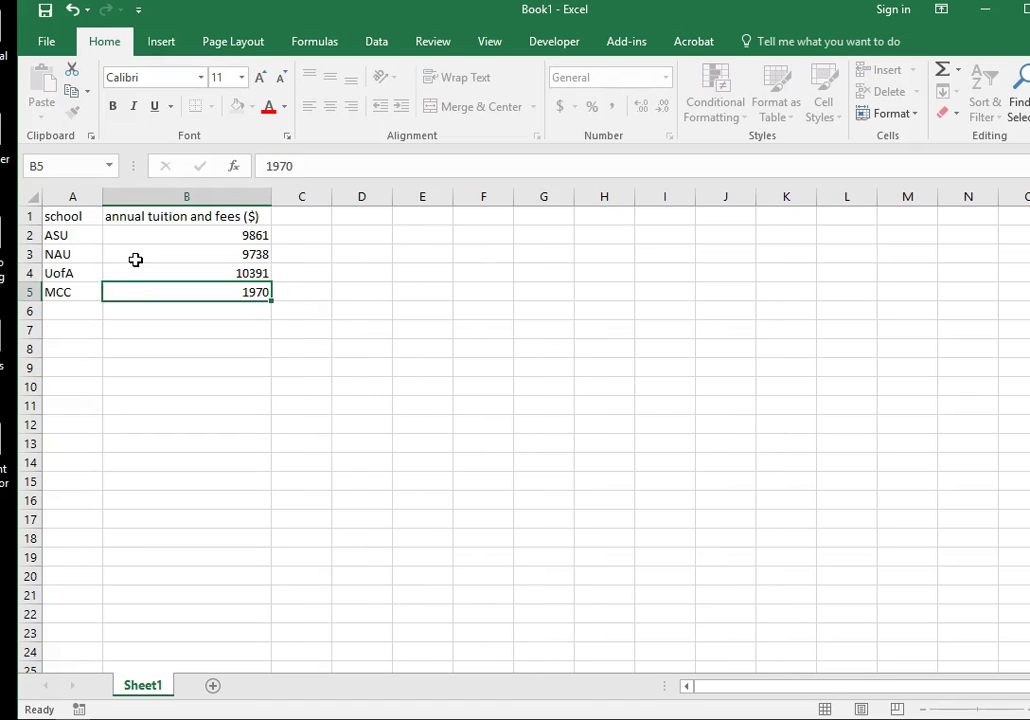
key(Down)
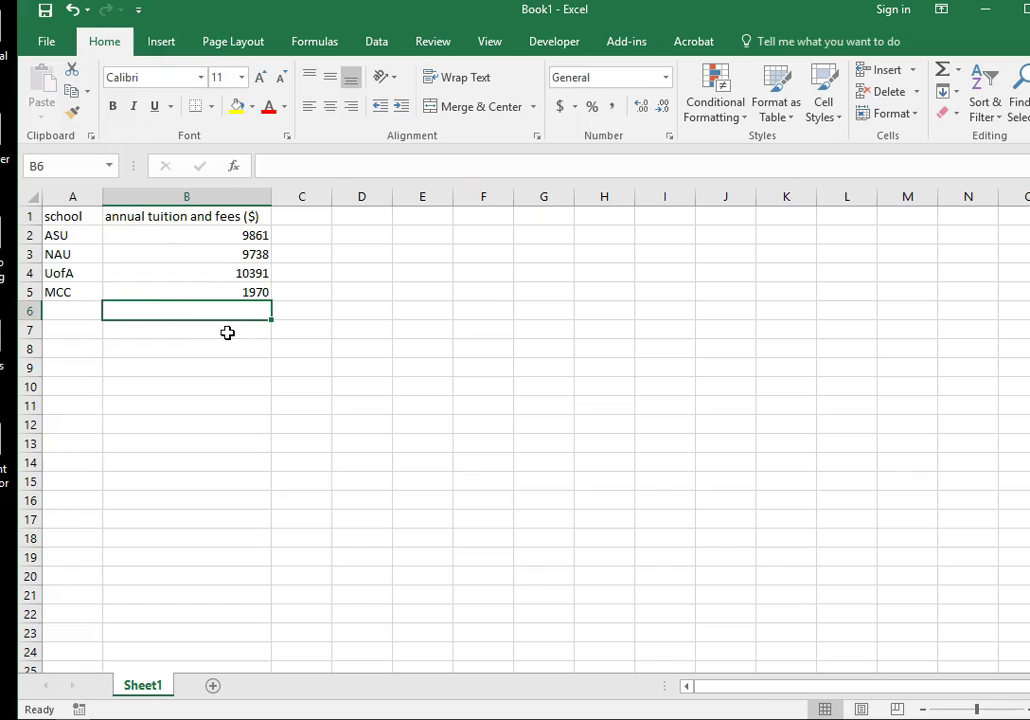
Step: Select the A1:B5 table and bring up the column and bar chart types on the Insert tab
drag(76, 217, 192, 298)
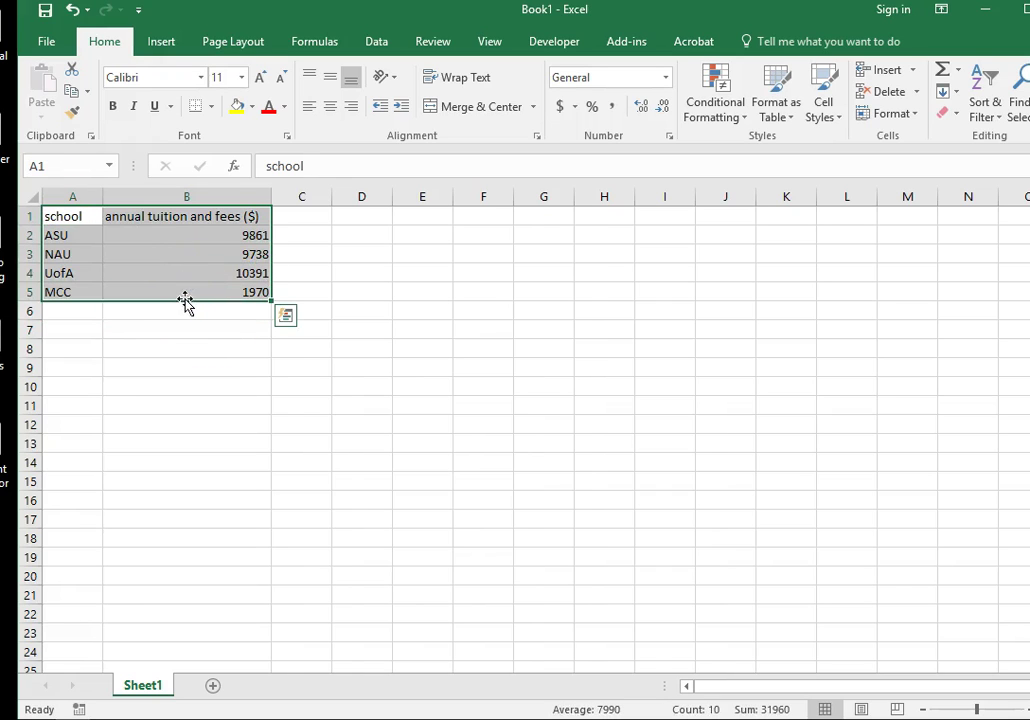
click(164, 44)
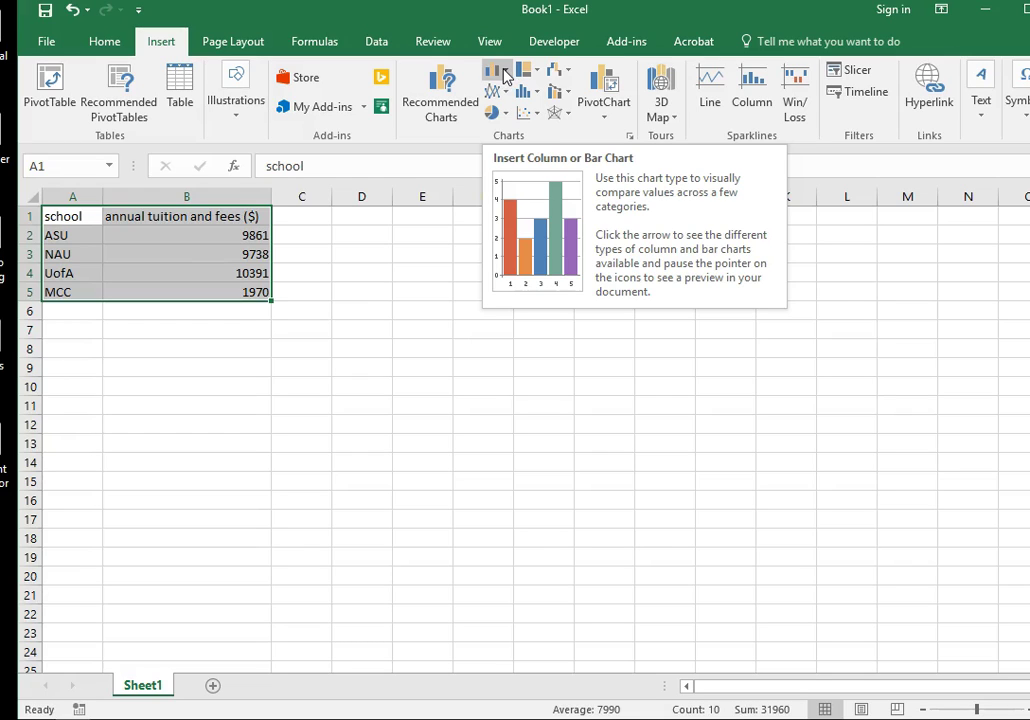
click(503, 72)
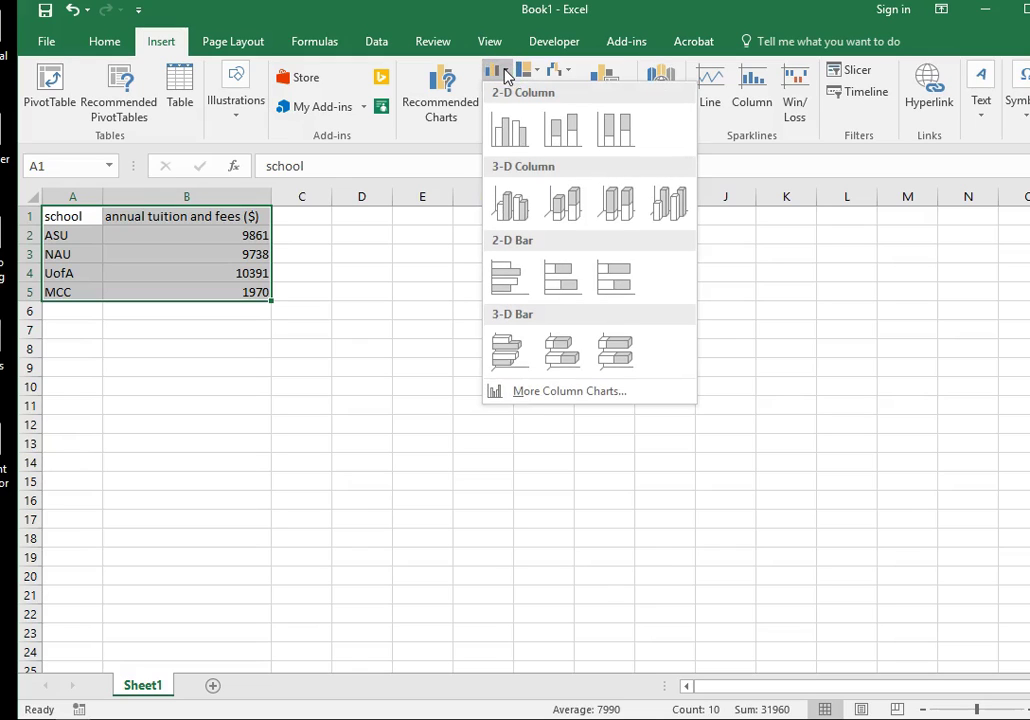
click(514, 74)
Step: Insert a clustered column chart of the tuition data and move it nearer the table
click(510, 132)
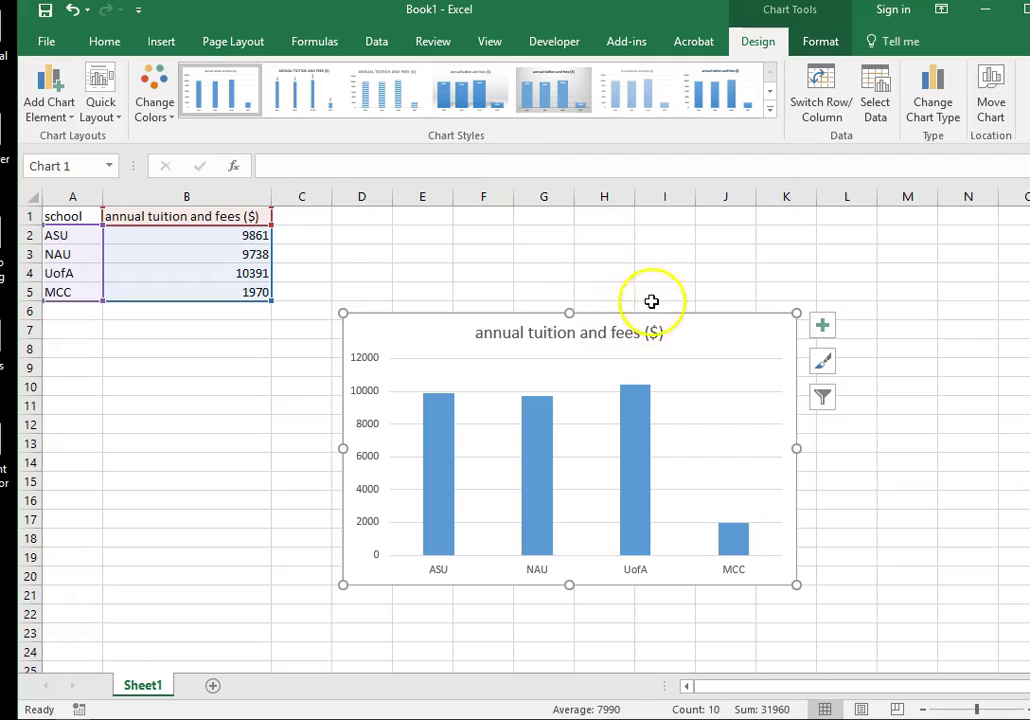
drag(675, 322, 647, 278)
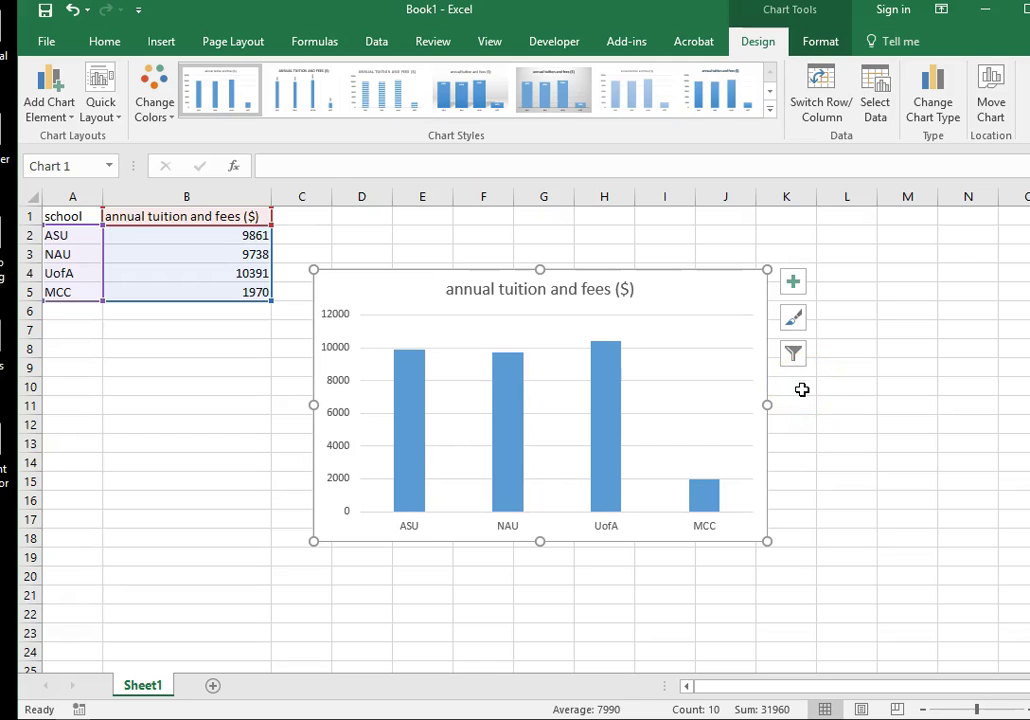
Step: Add axis titles to the chart and title the vertical axis 'Annual Tuition and Fees ($)'
click(793, 282)
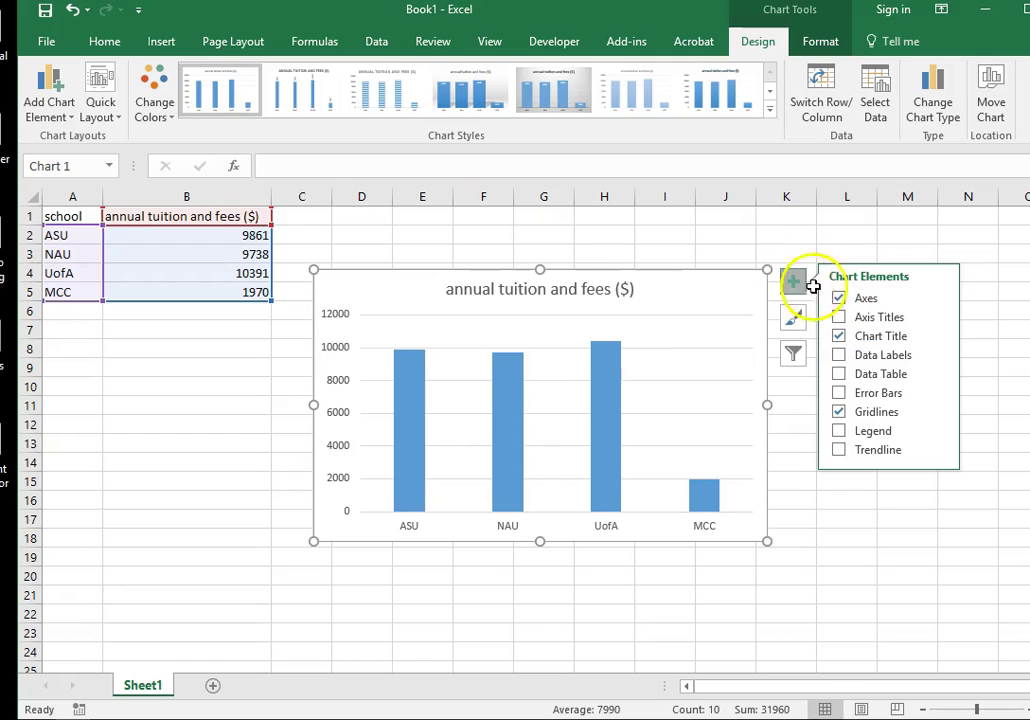
click(838, 318)
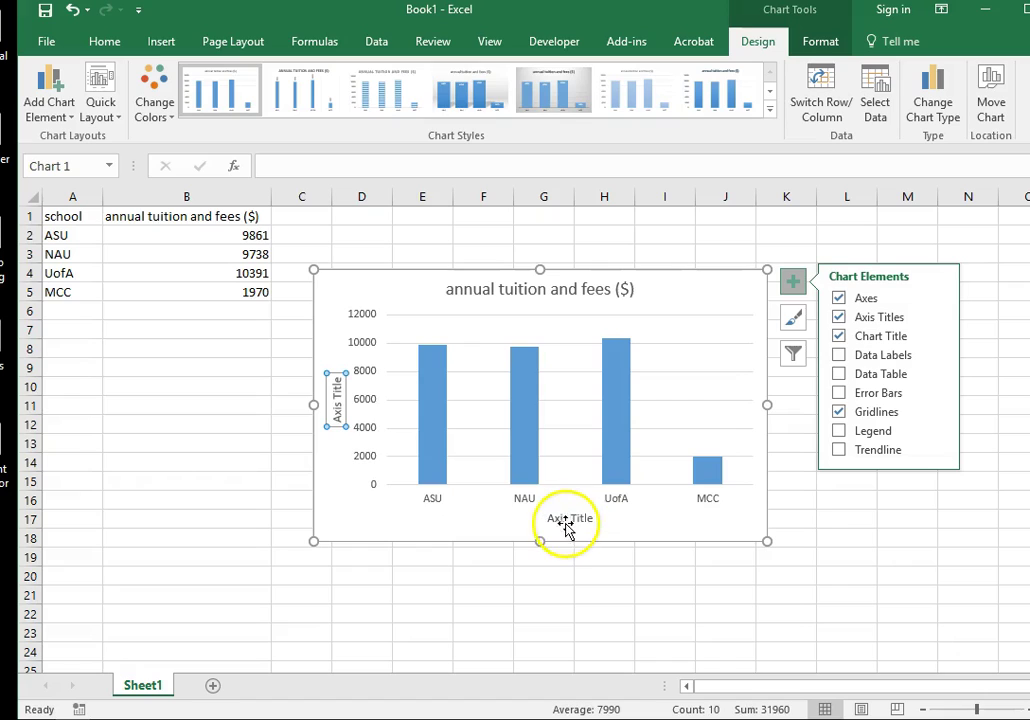
click(335, 390)
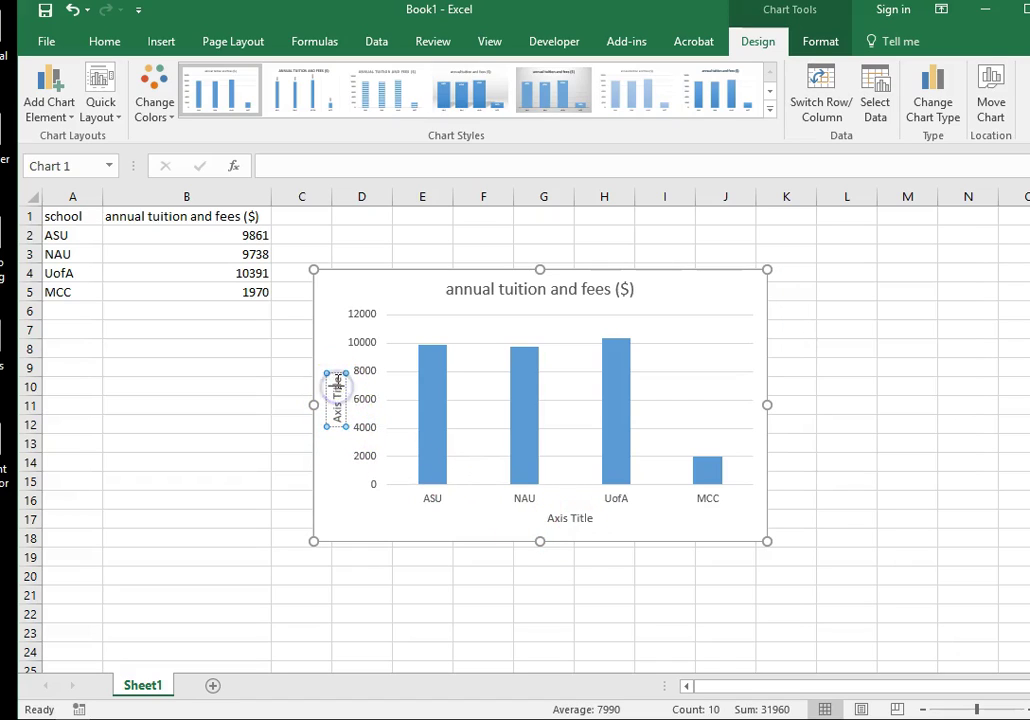
click(335, 375)
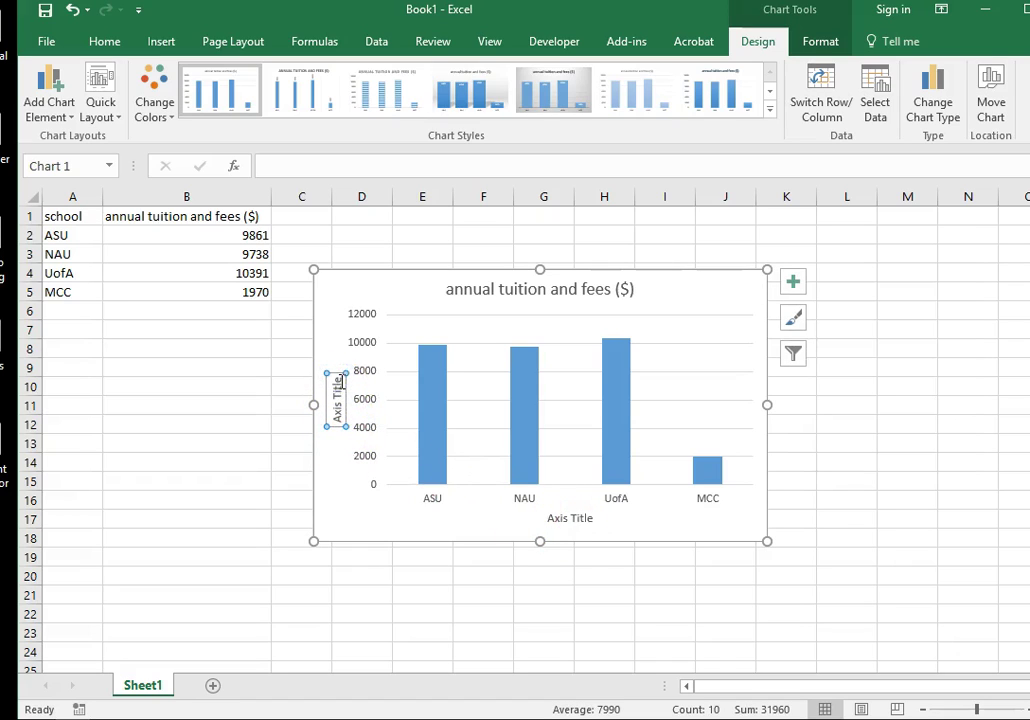
click(337, 385)
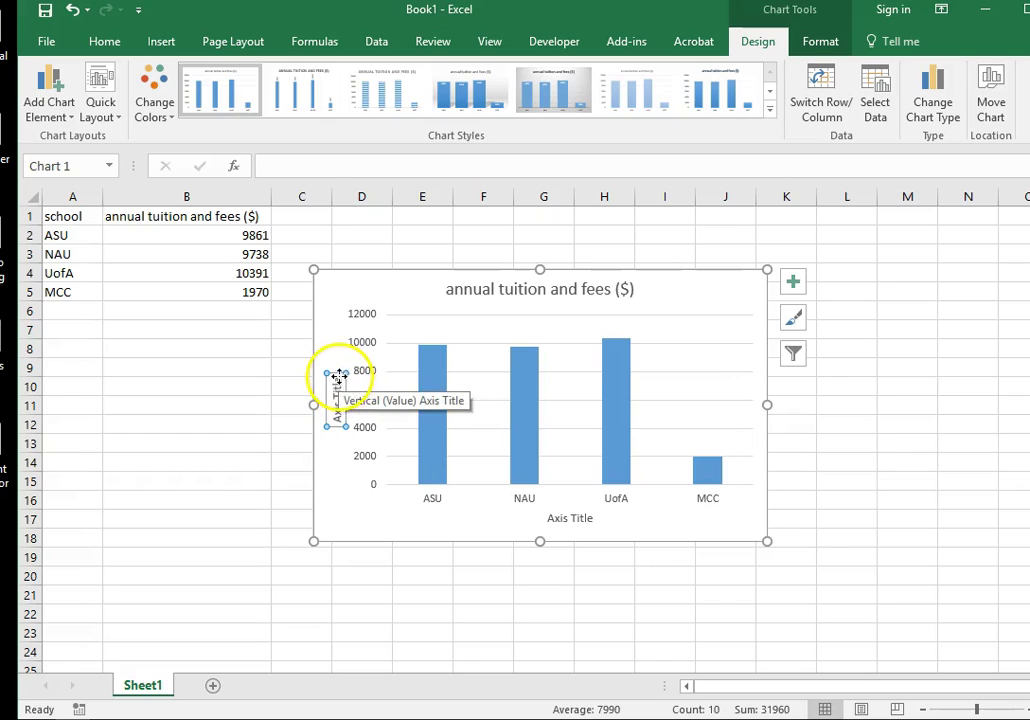
key(Delete)
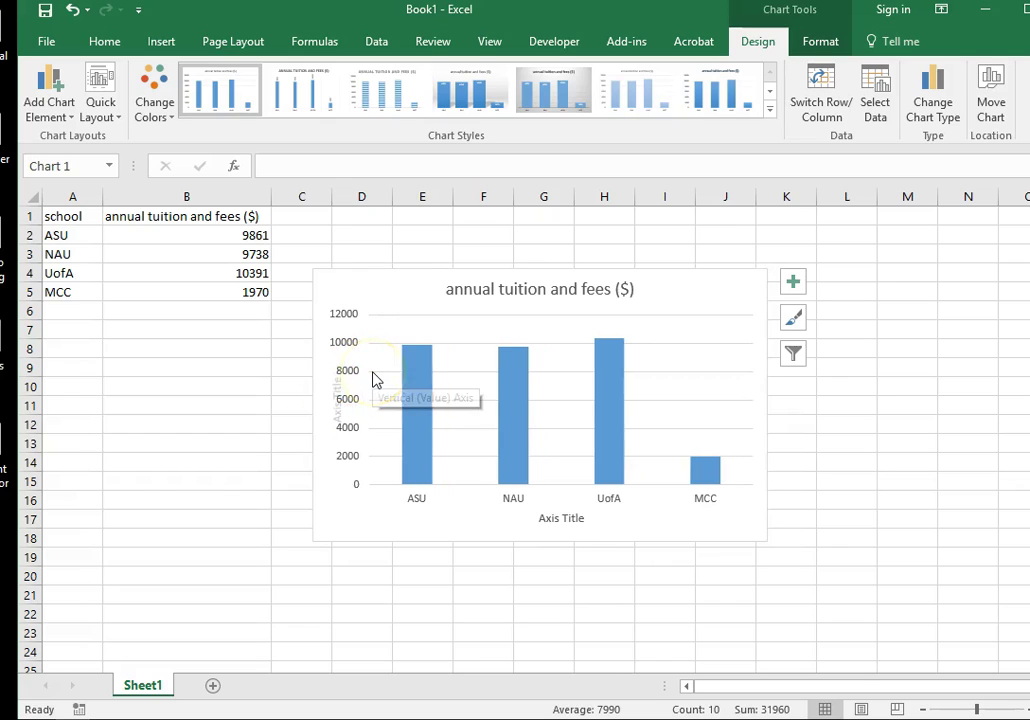
click(363, 372)
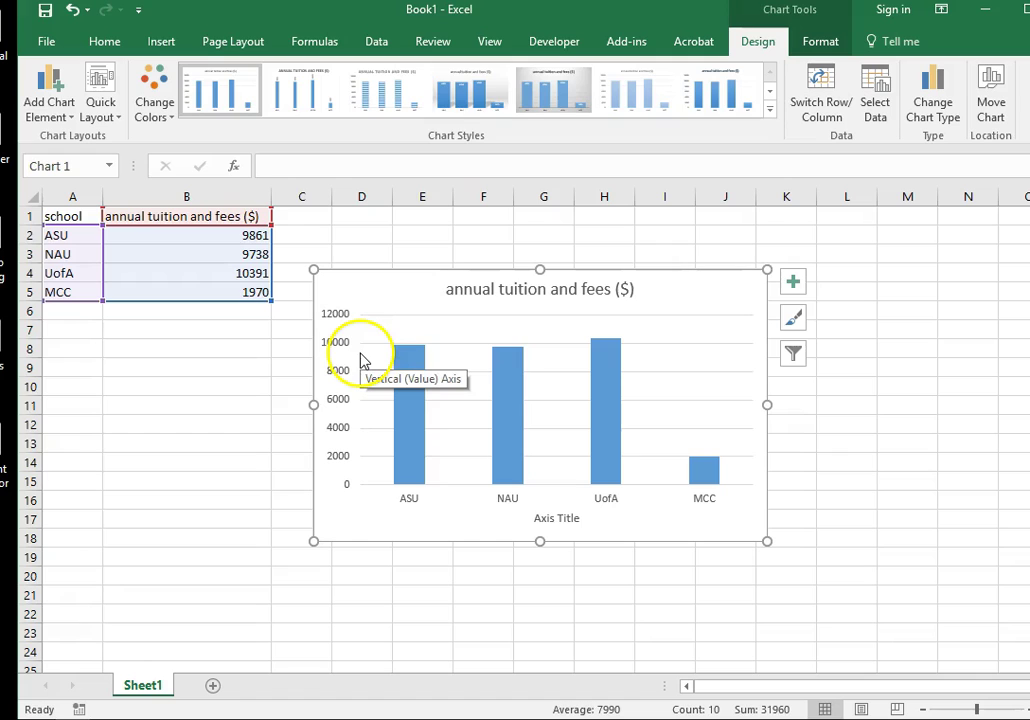
click(793, 283)
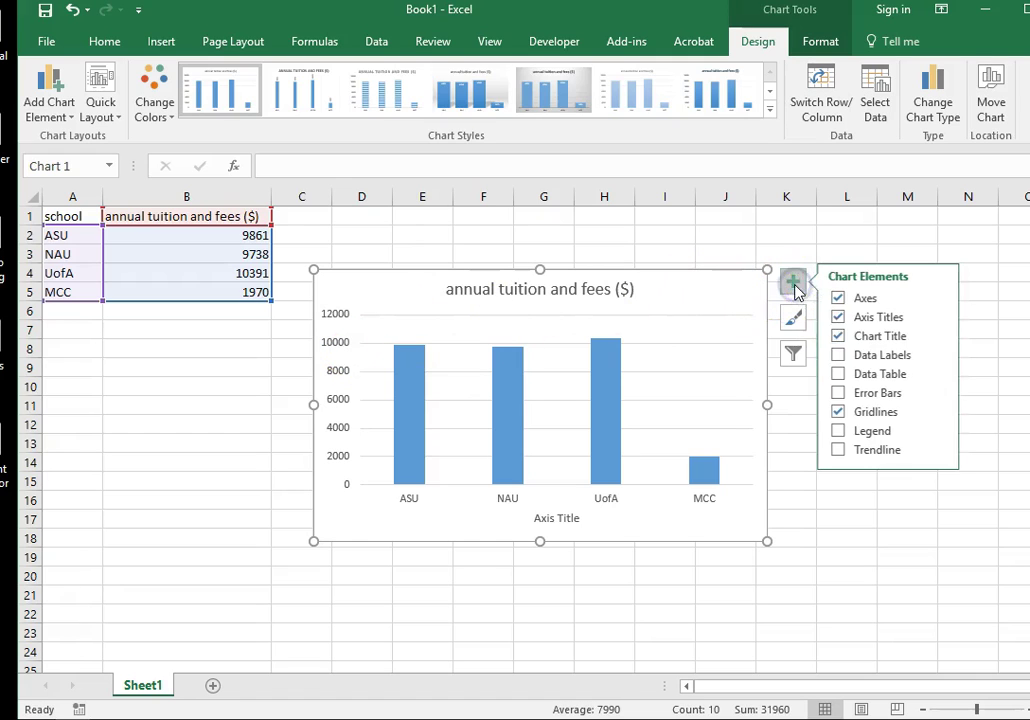
click(837, 316)
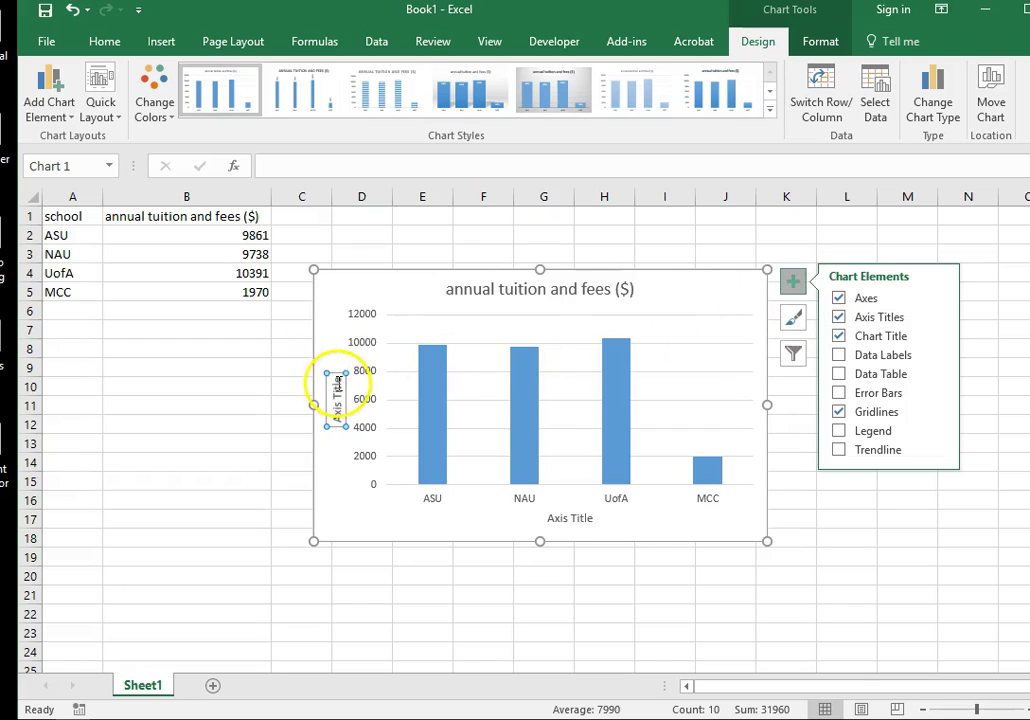
click(338, 383)
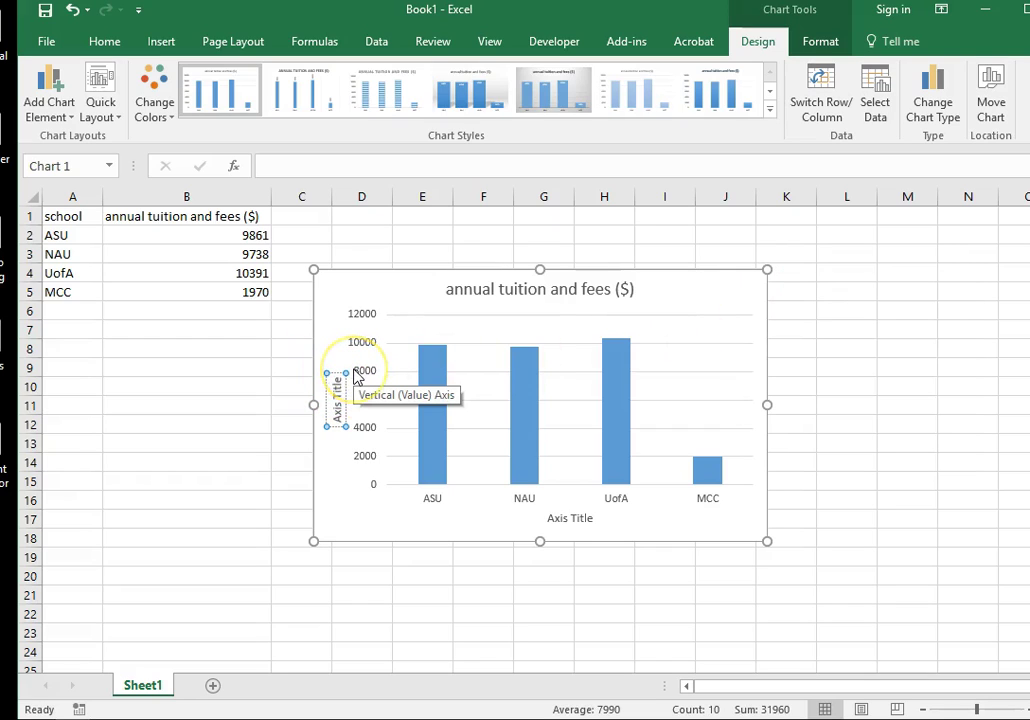
key(BackSpace)
key(BackSpace)
key(BackSpace)
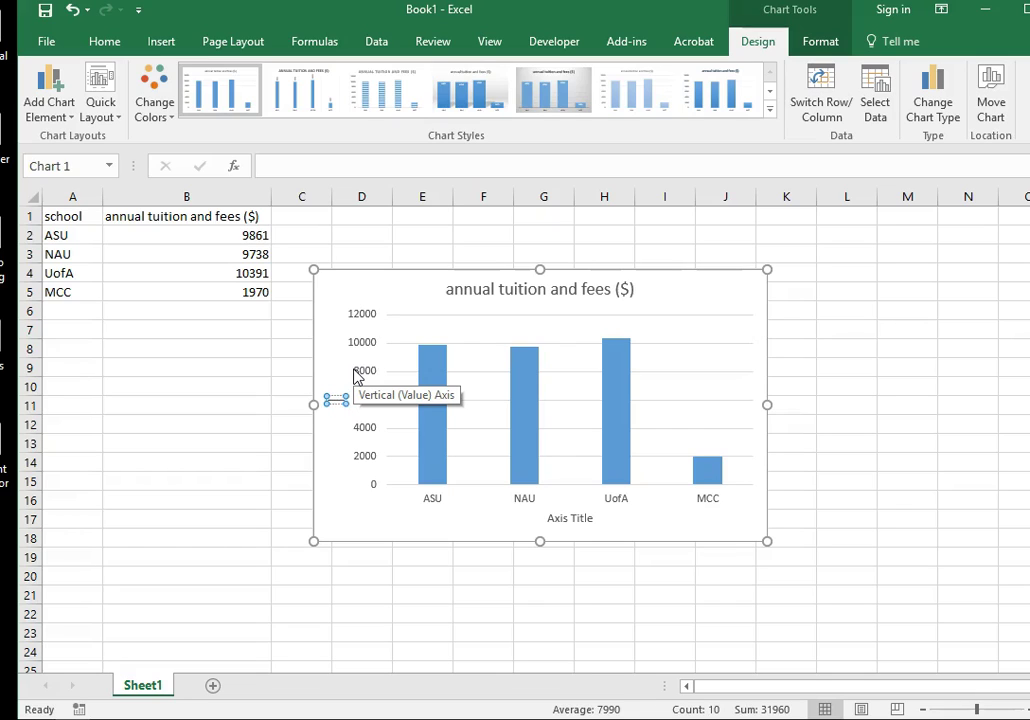
text(Annual)
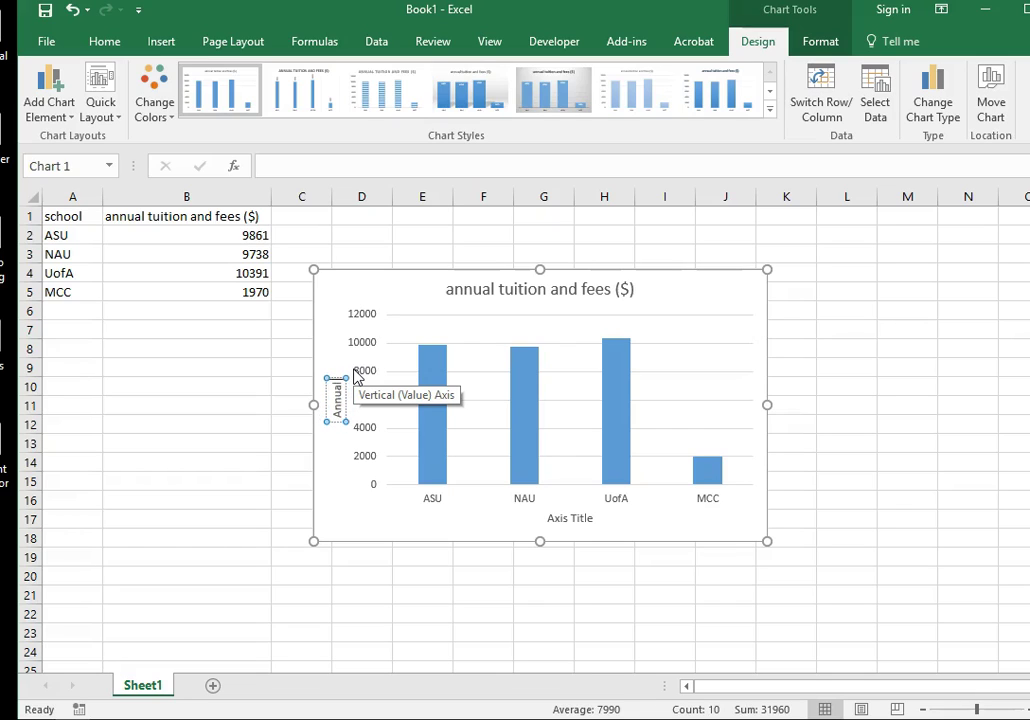
text( Tuition and F)
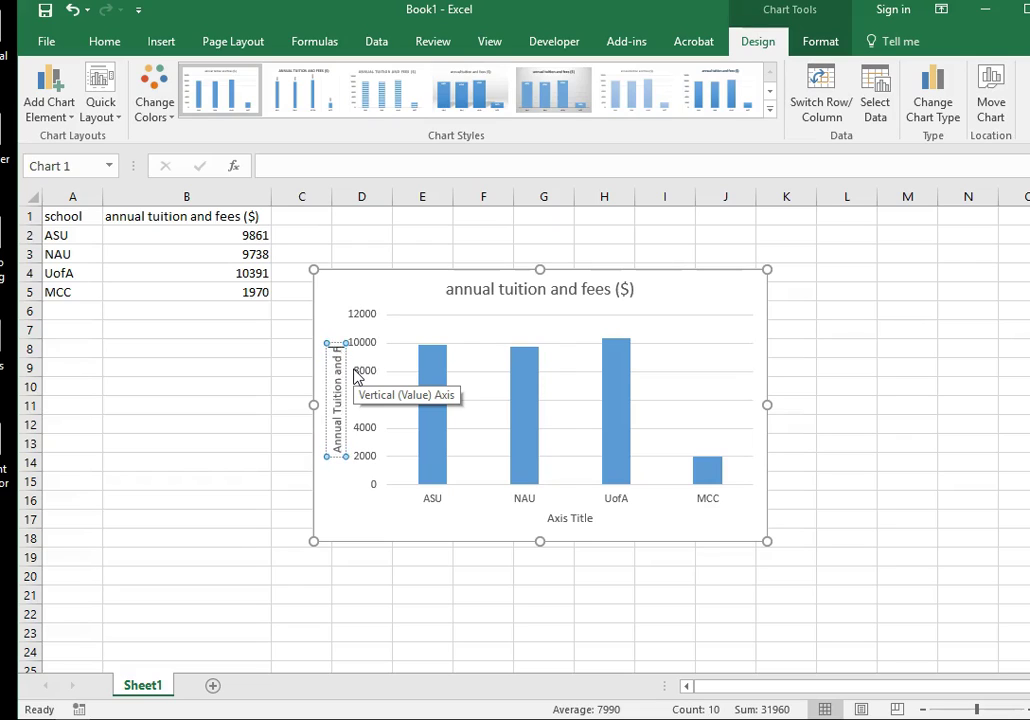
text(ees)
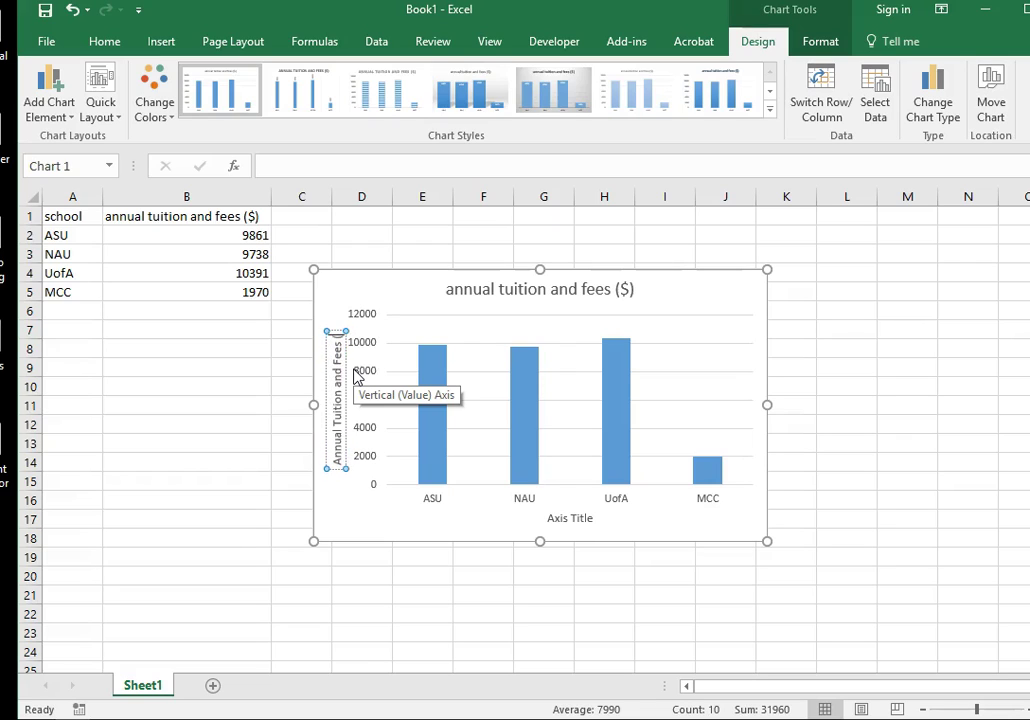
text( ($))
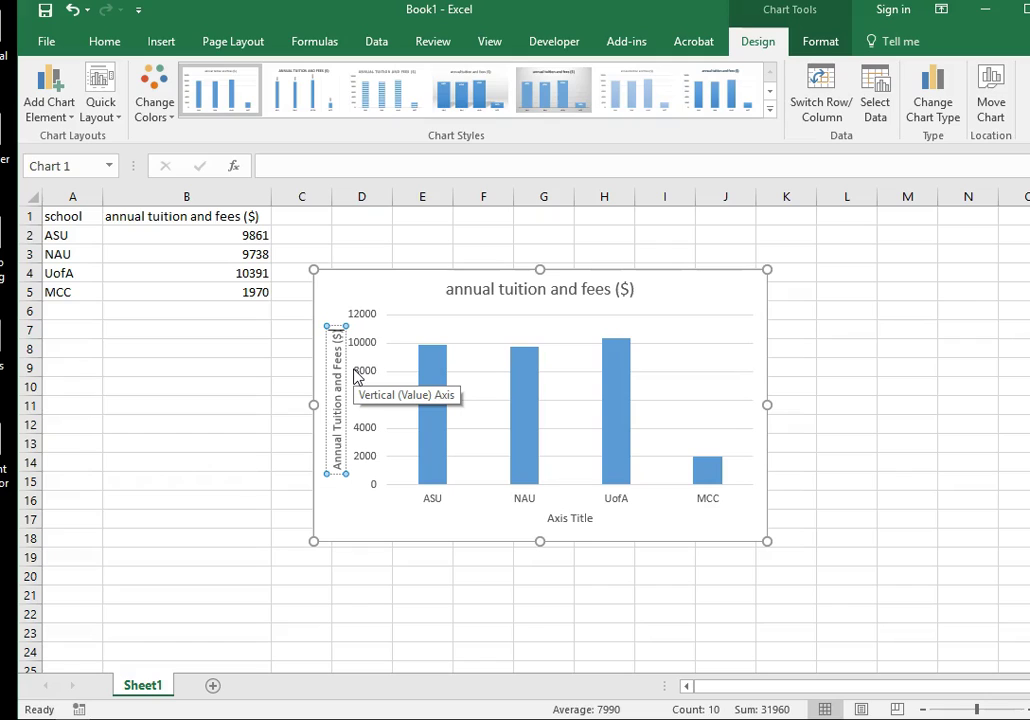
Step: Title the horizontal axis 'Schools'
click(566, 520)
click(596, 520)
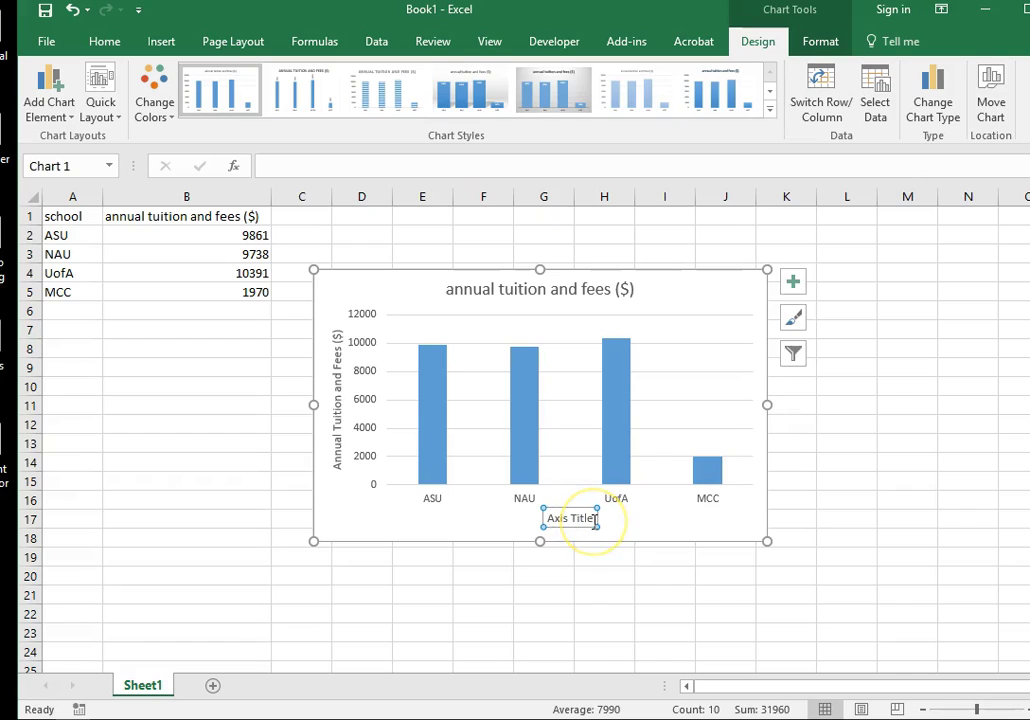
double_click(595, 520)
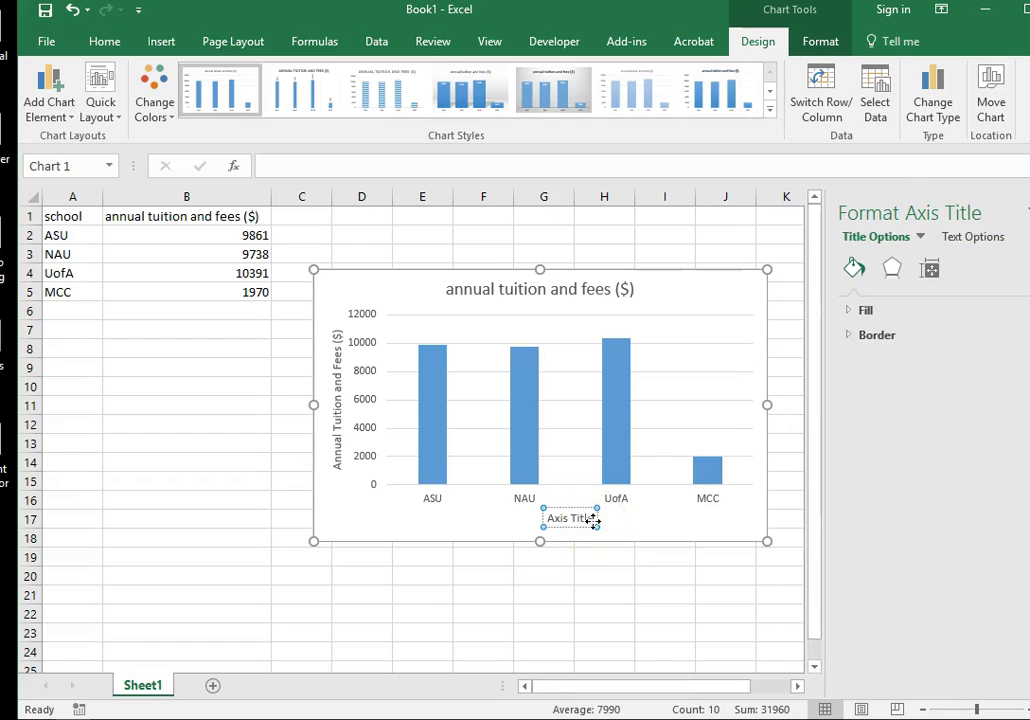
key(BackSpace)
key(BackSpace)
key(BackSpace)
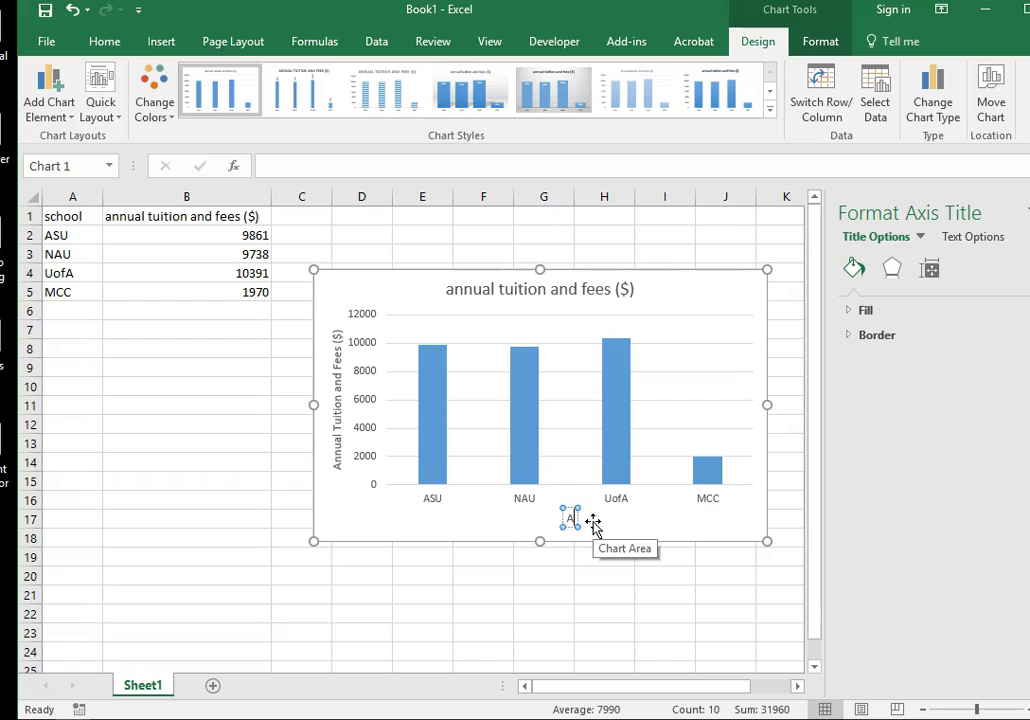
text(Schools)
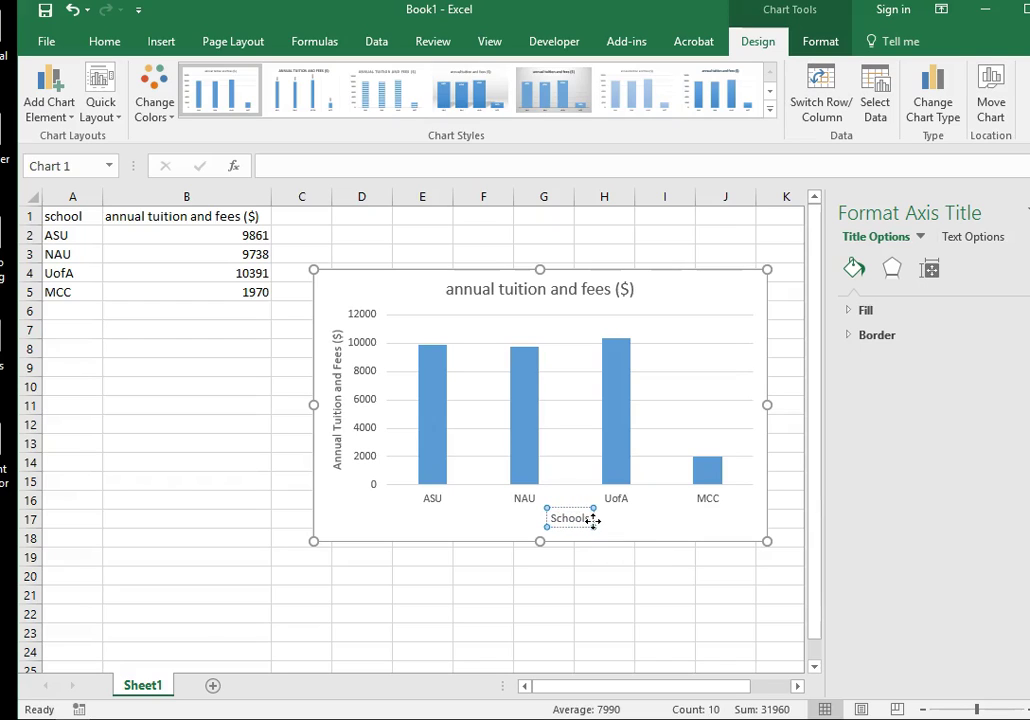
Step: Retitle the chart 'Comparison of Costs of Attending Arizona Colleges'
click(582, 285)
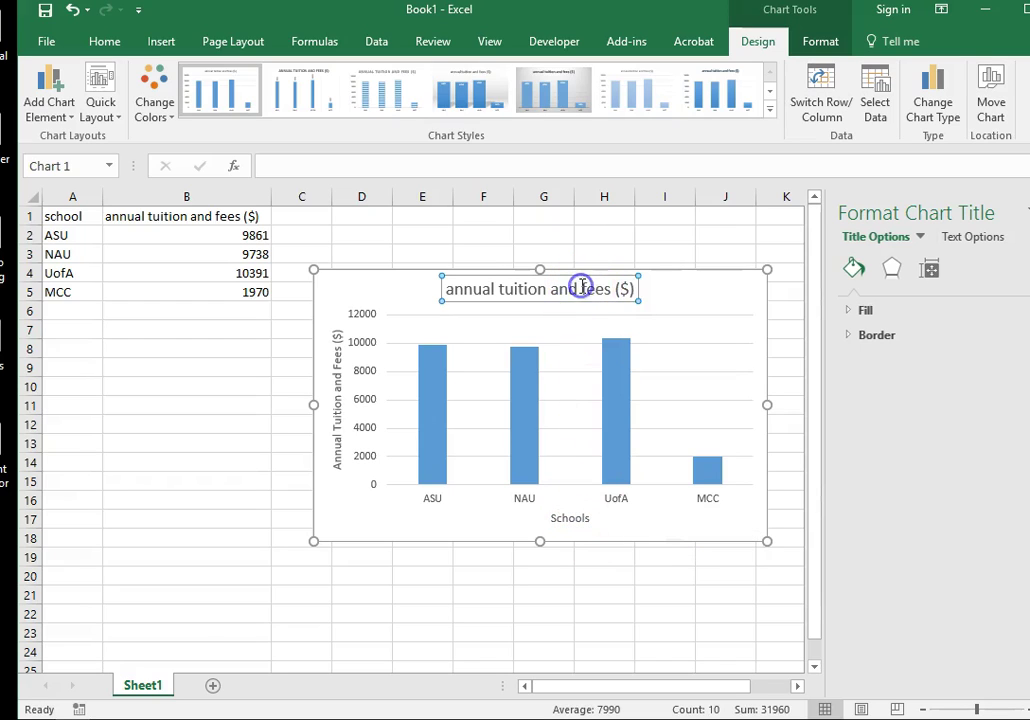
drag(637, 288, 450, 290)
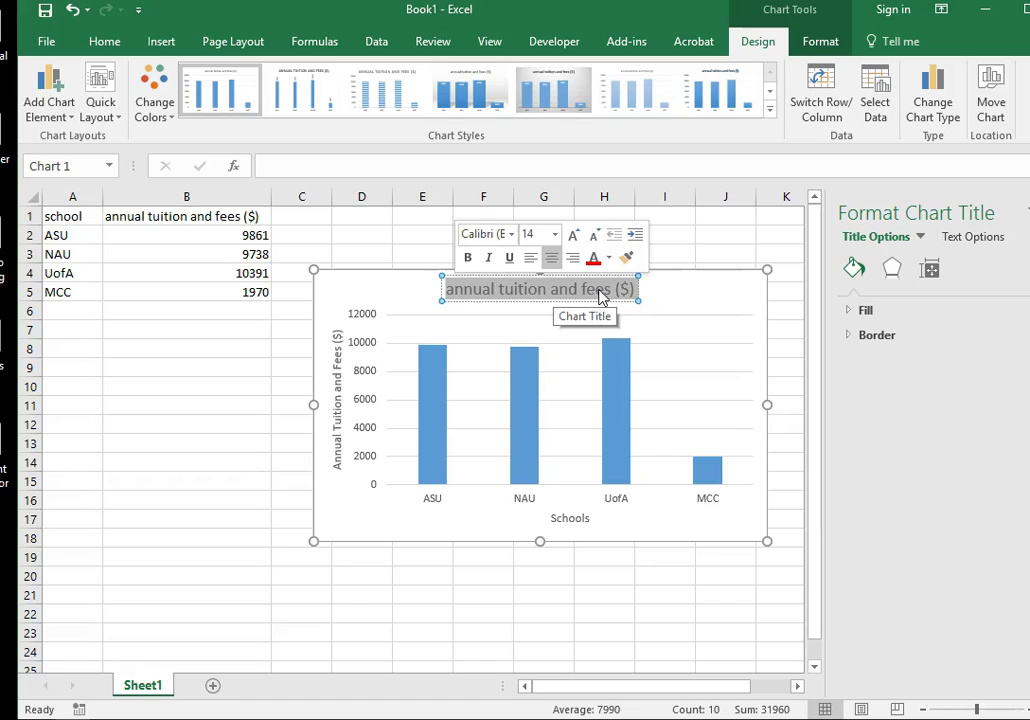
text(Compa)
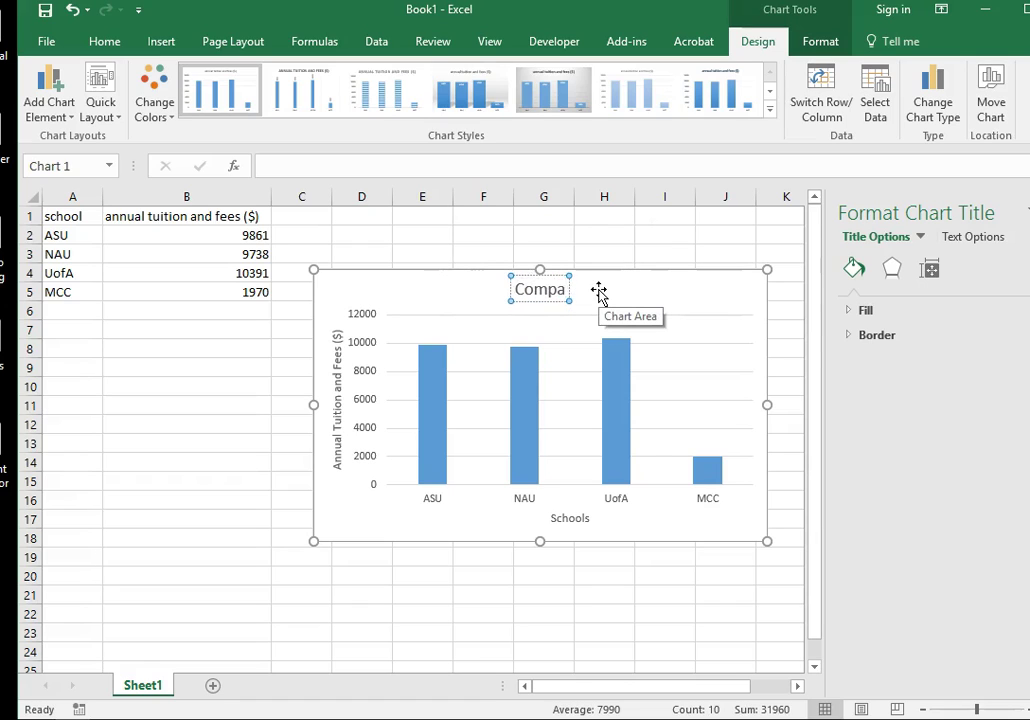
text(ris)
key(BackSpace)
text(ison)
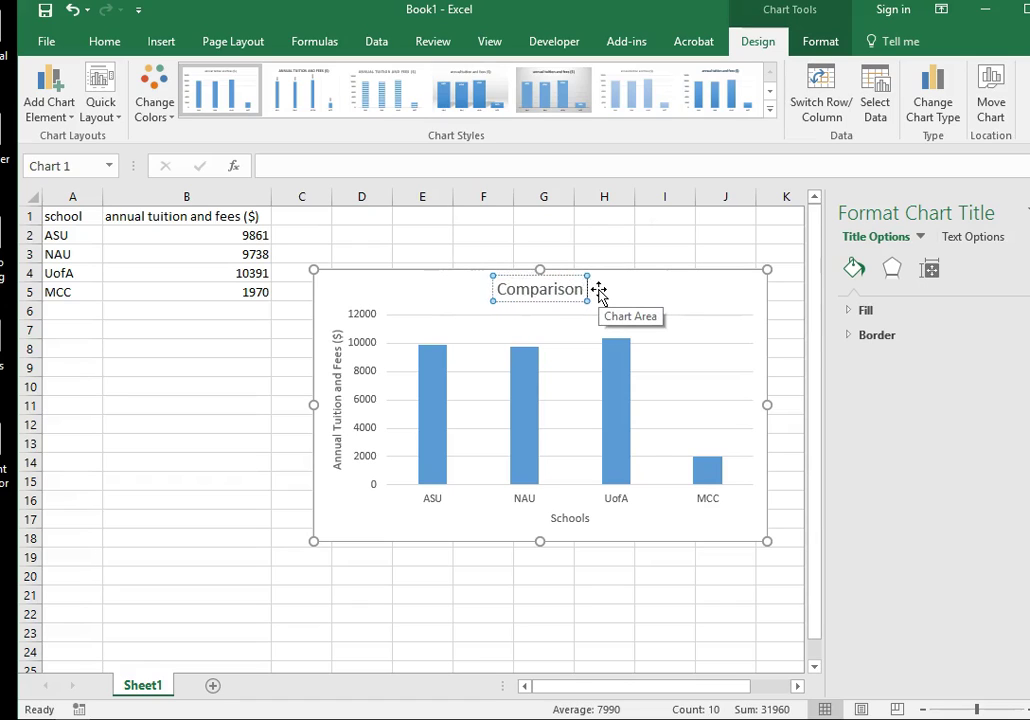
text( of)
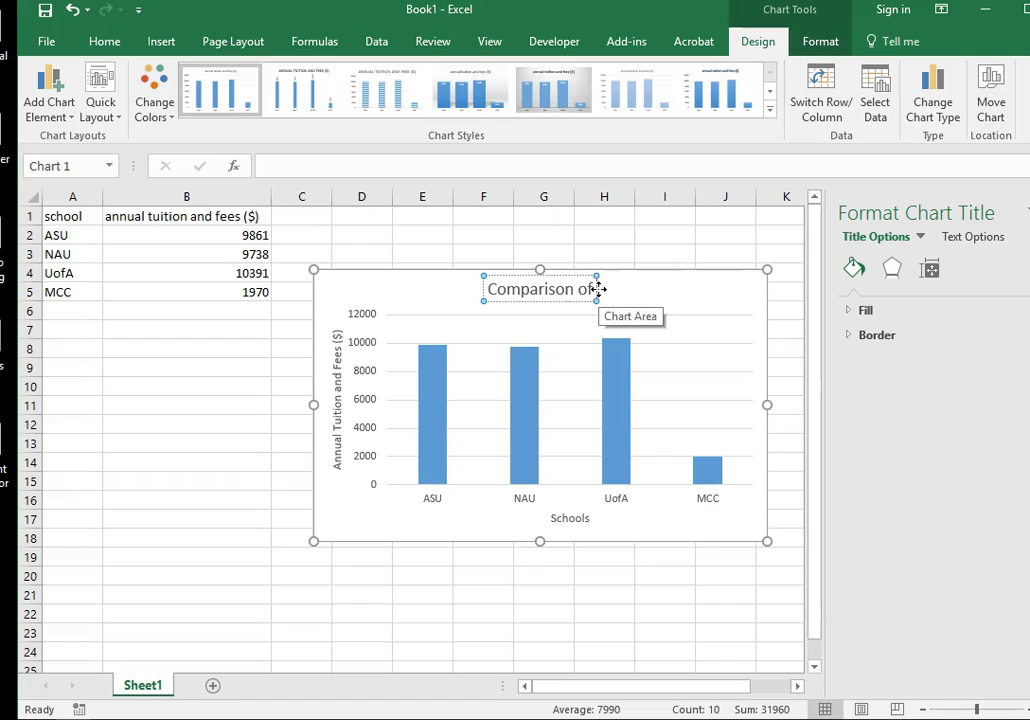
text( Costs of Attr)
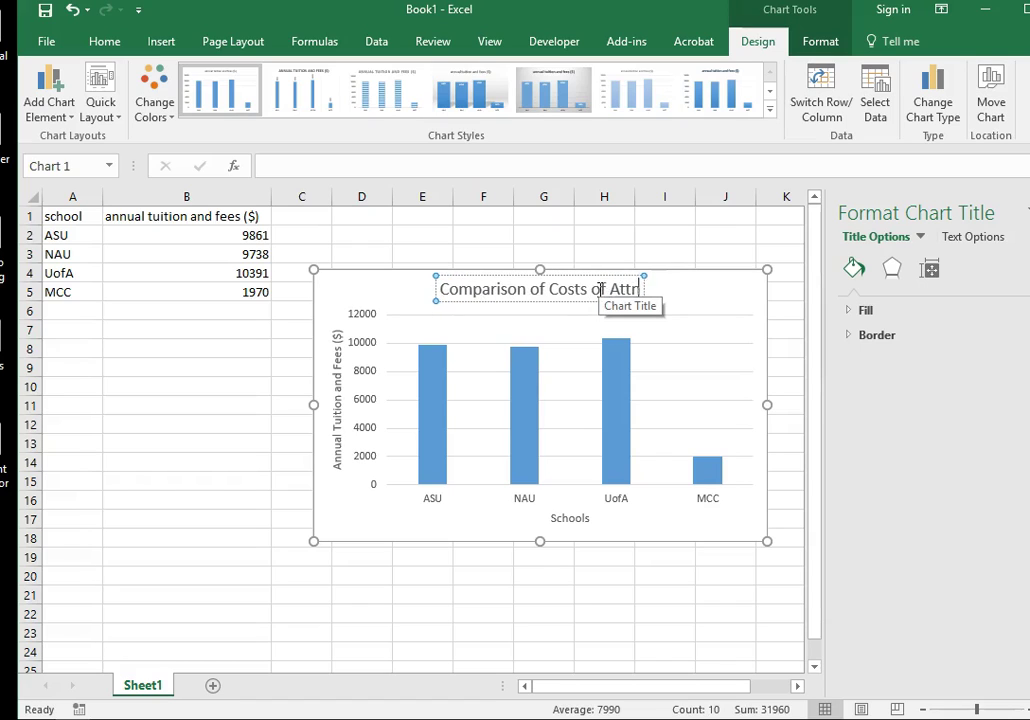
key(BackSpace)
text(ending)
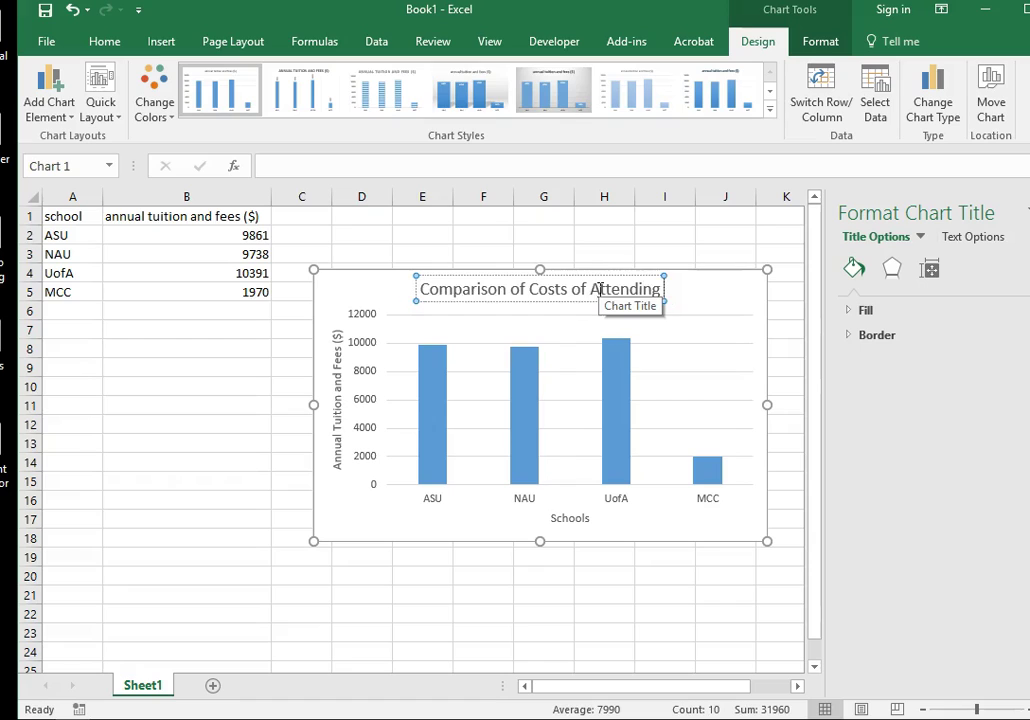
text( Arizo)
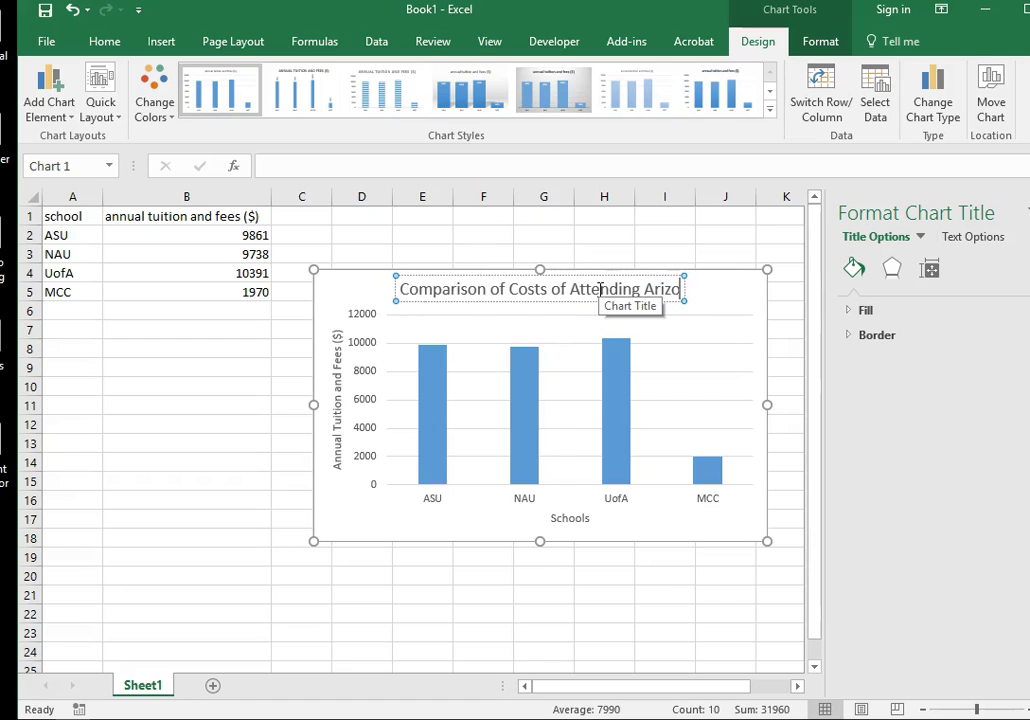
text(na Colleges)
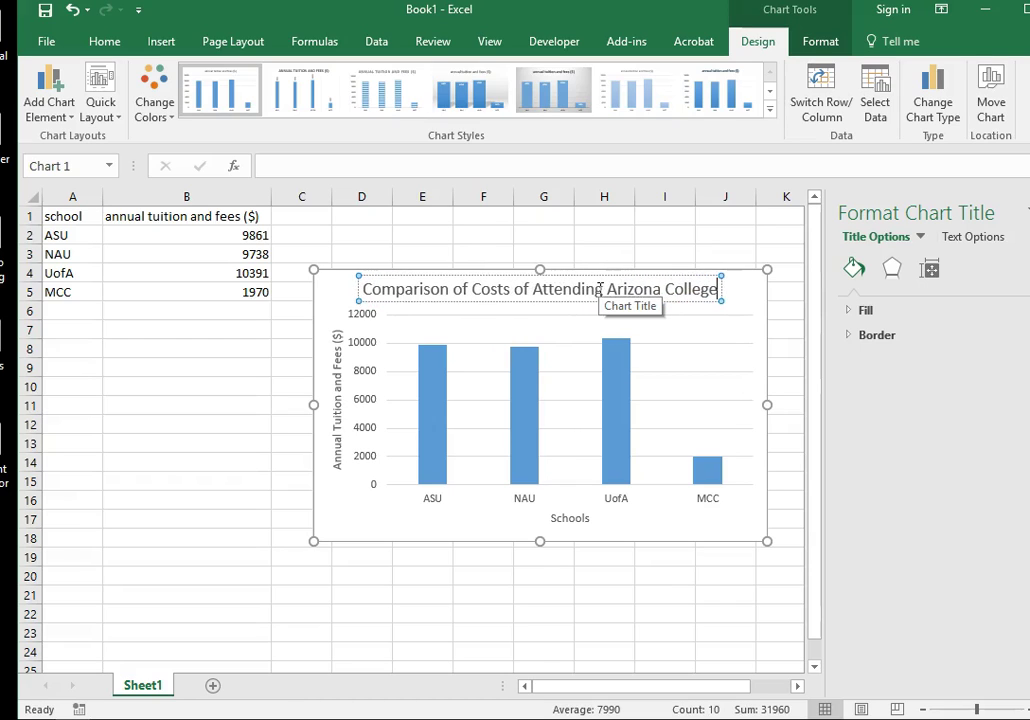
click(690, 233)
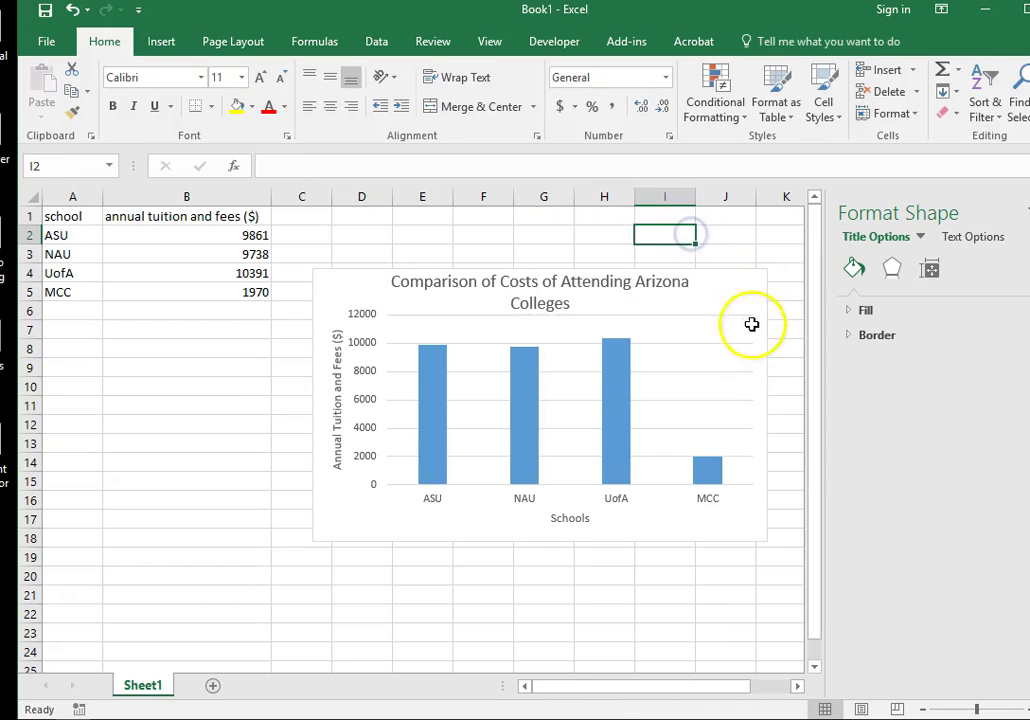
Step: Enlarge the tuition chart slightly so the title fits on one line
click(755, 424)
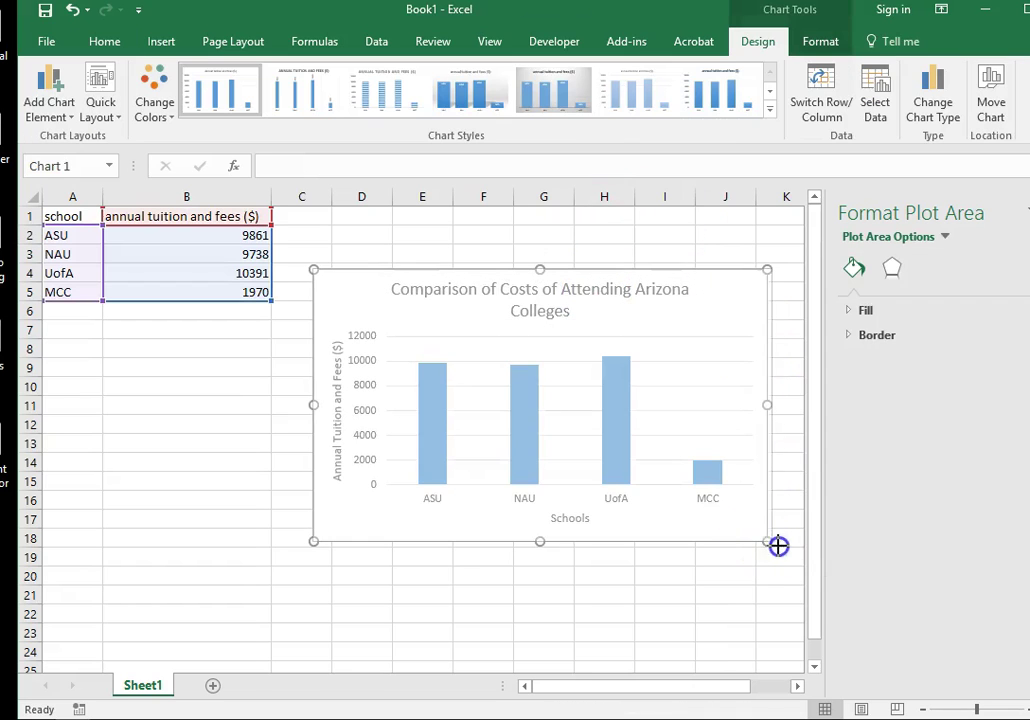
drag(783, 548, 786, 547)
click(230, 485)
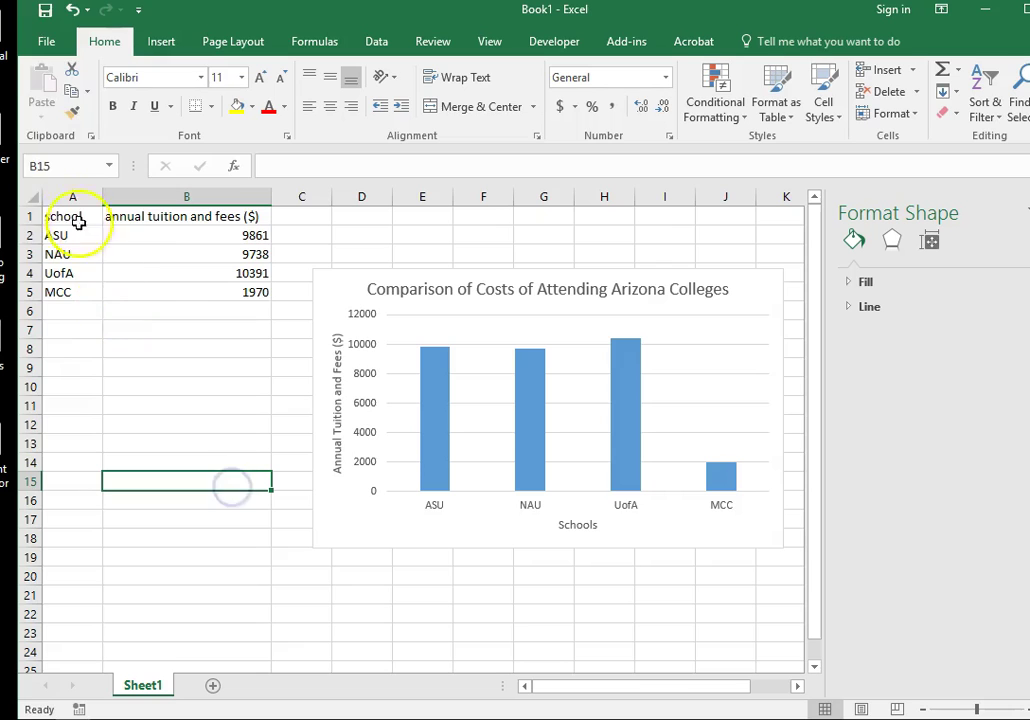
Step: Save the workbook to the Desktop under the name 'Excel tutorial'
click(47, 50)
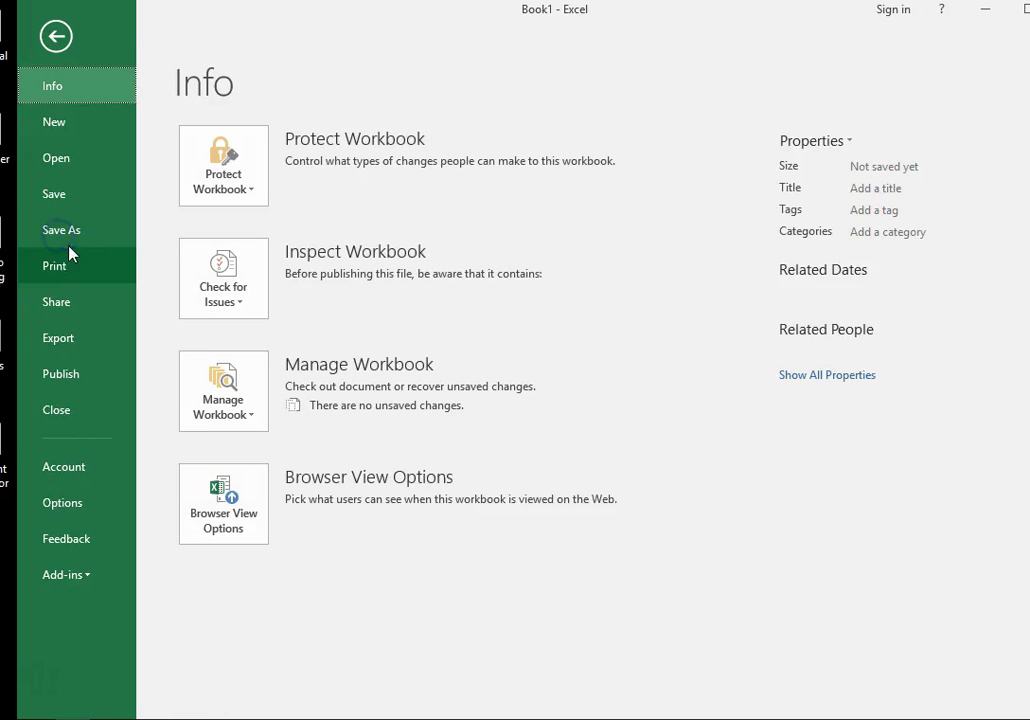
click(69, 234)
click(243, 188)
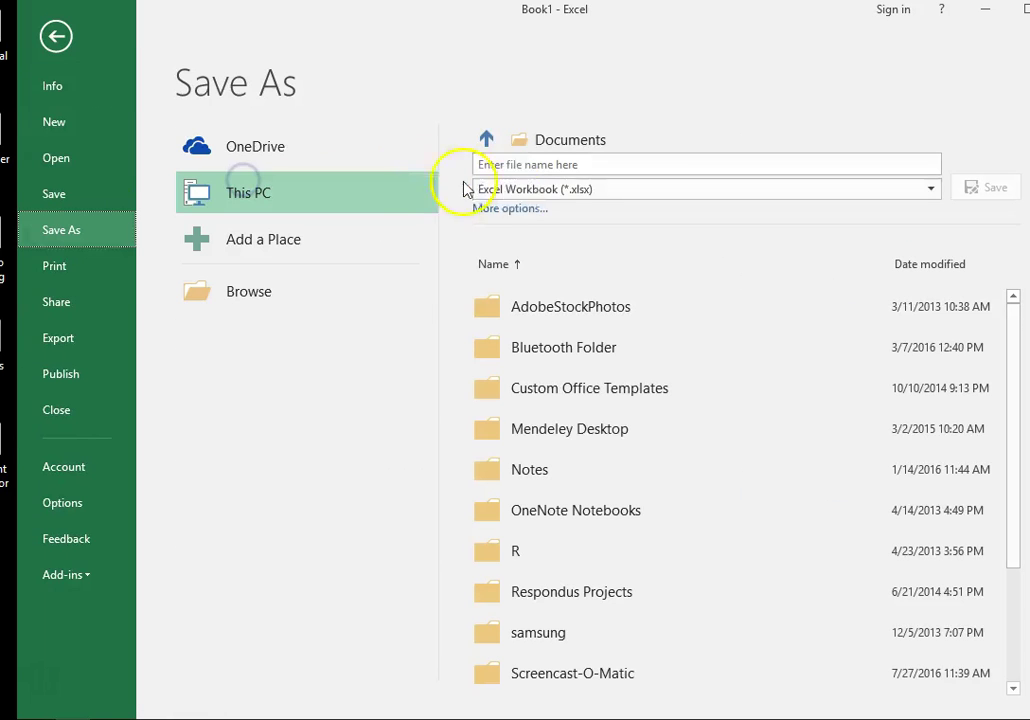
click(250, 291)
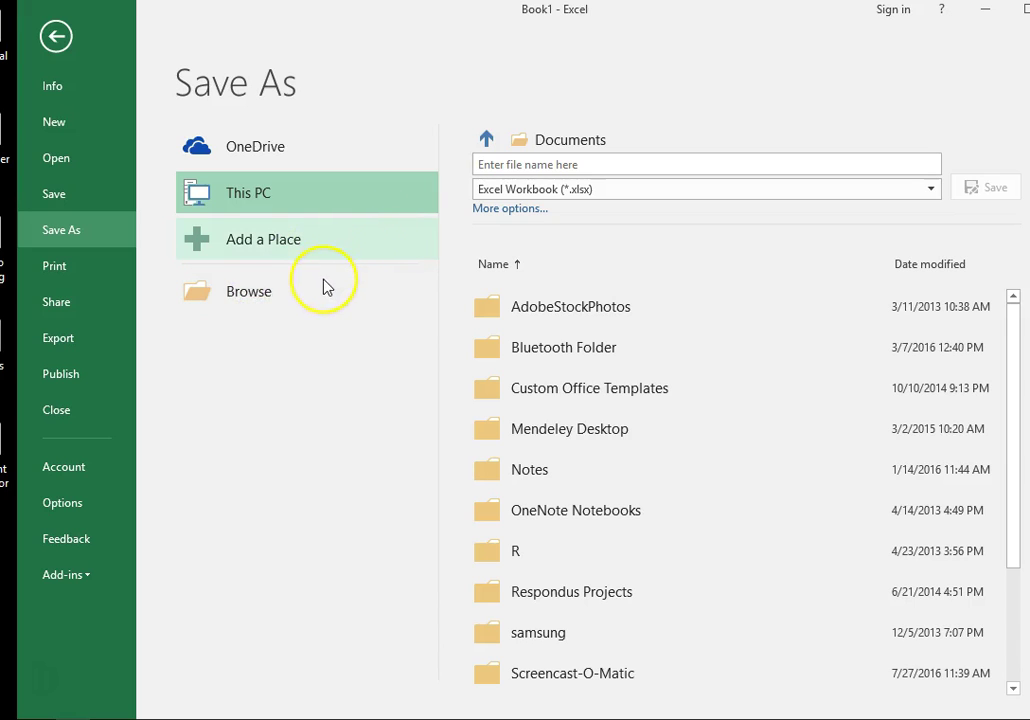
click(268, 292)
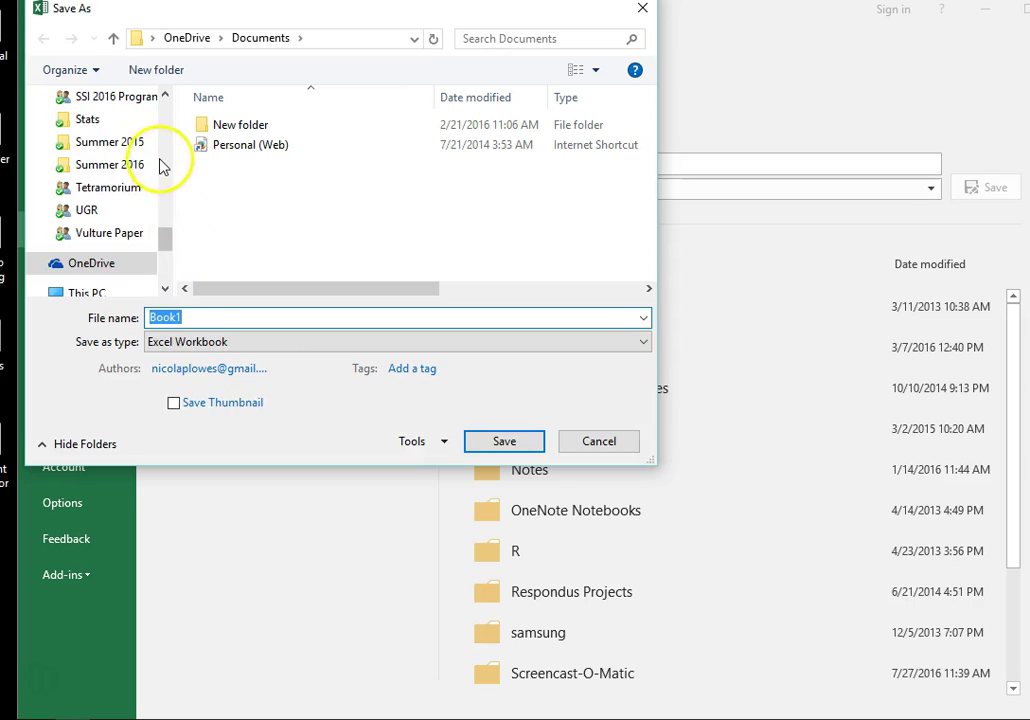
drag(161, 246, 168, 76)
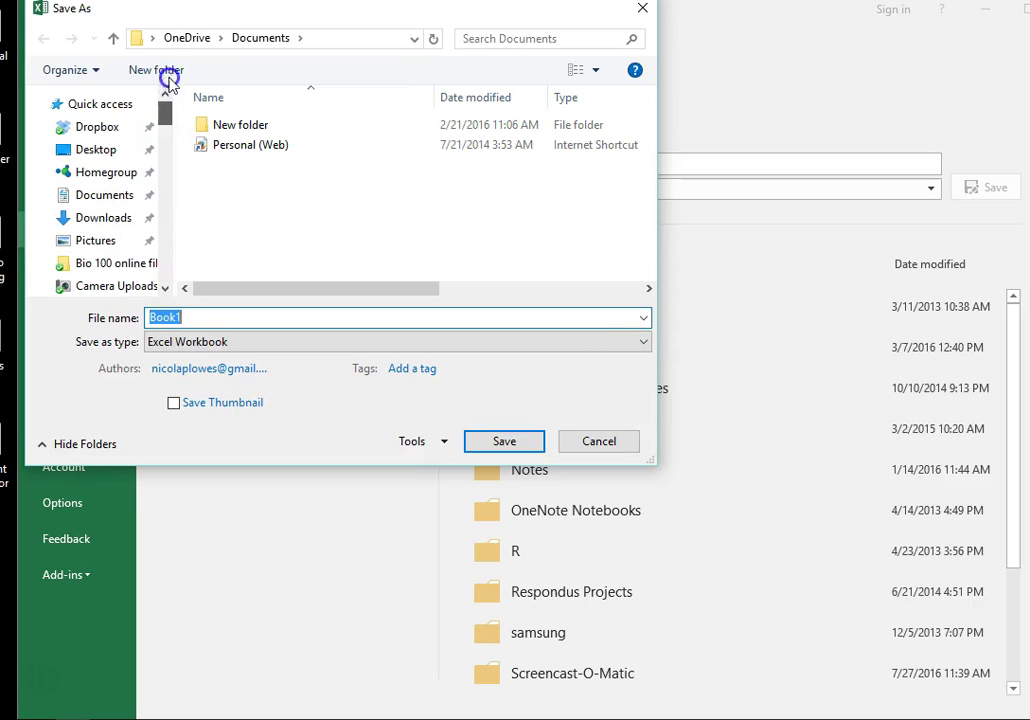
click(88, 150)
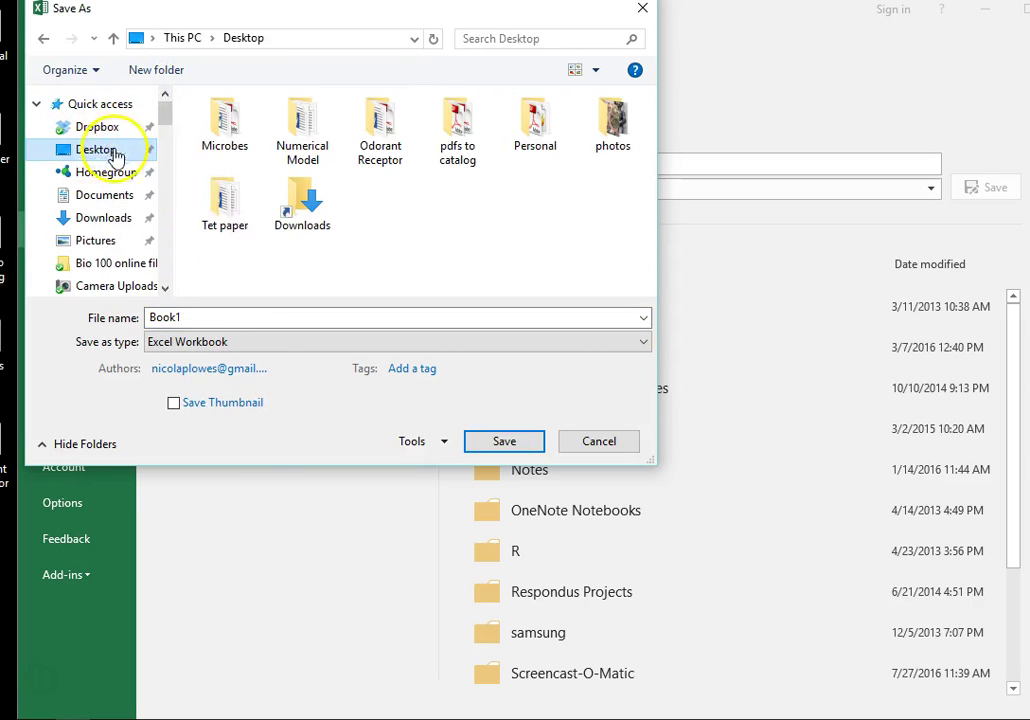
double_click(150, 317)
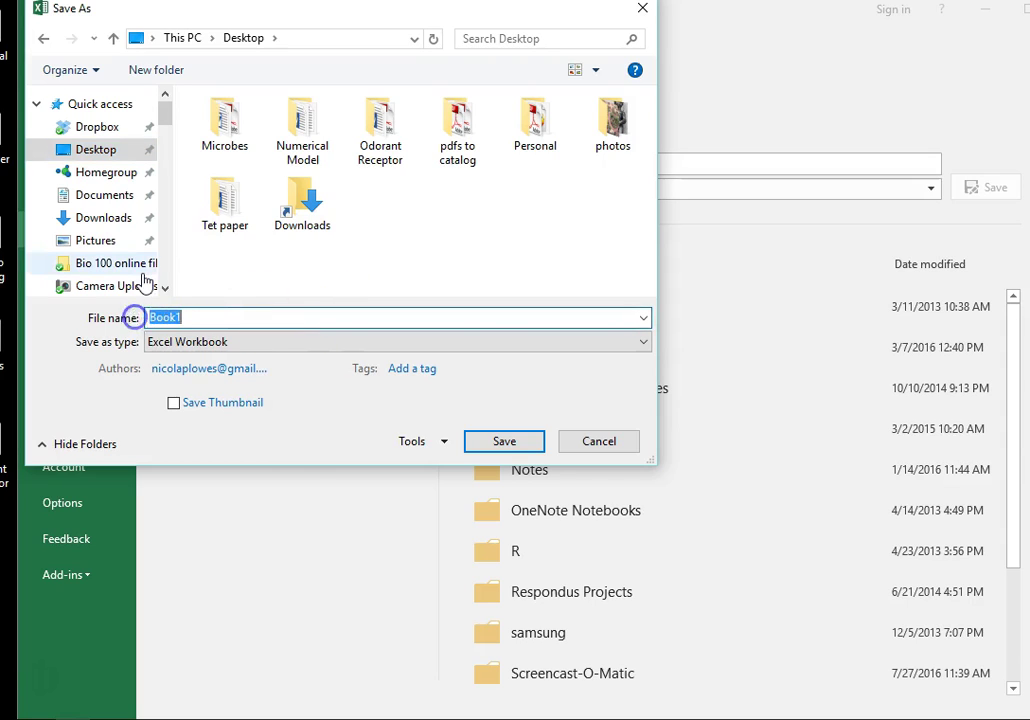
text(Excel tutorial)
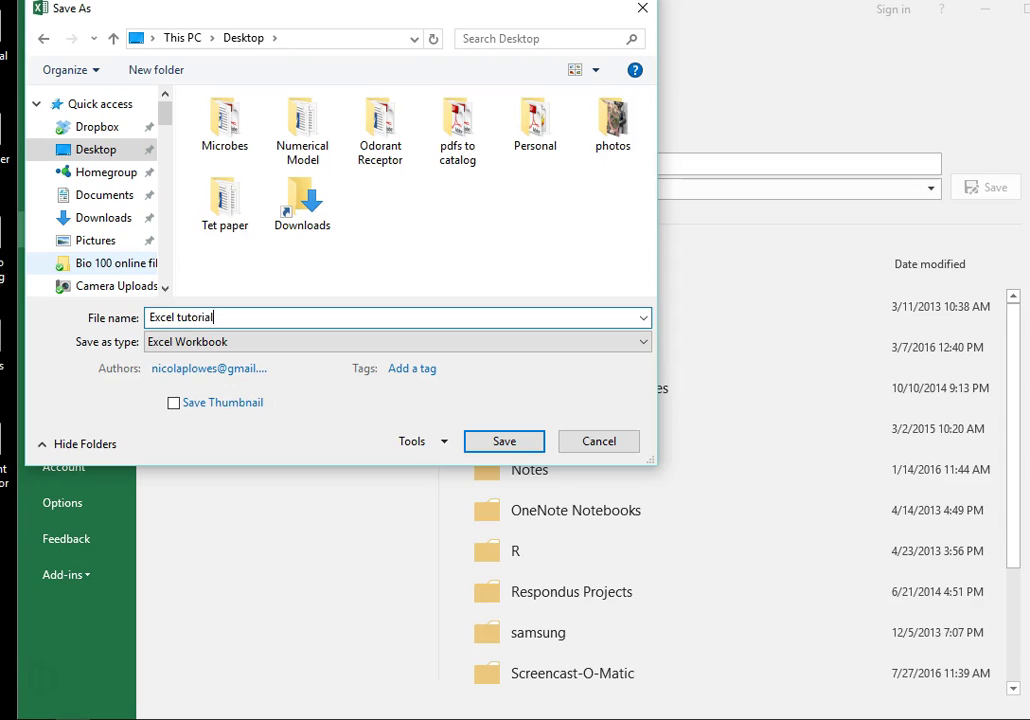
click(494, 443)
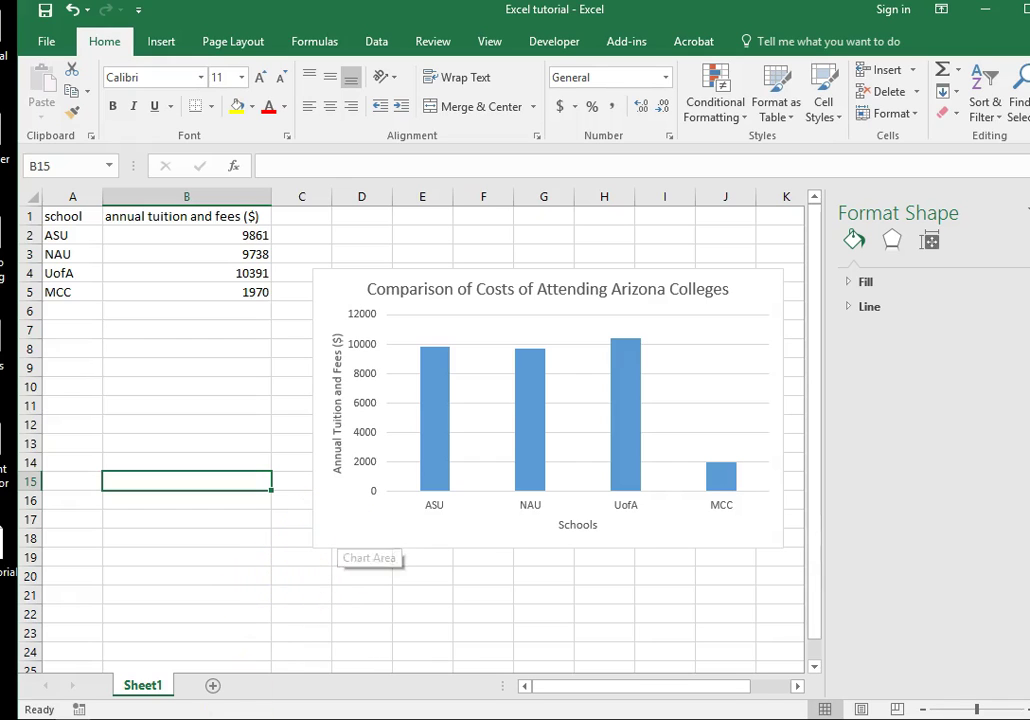
Step: Launch Word, dismiss the What's New notice, and create a blank document
mouse_move(110, 708)
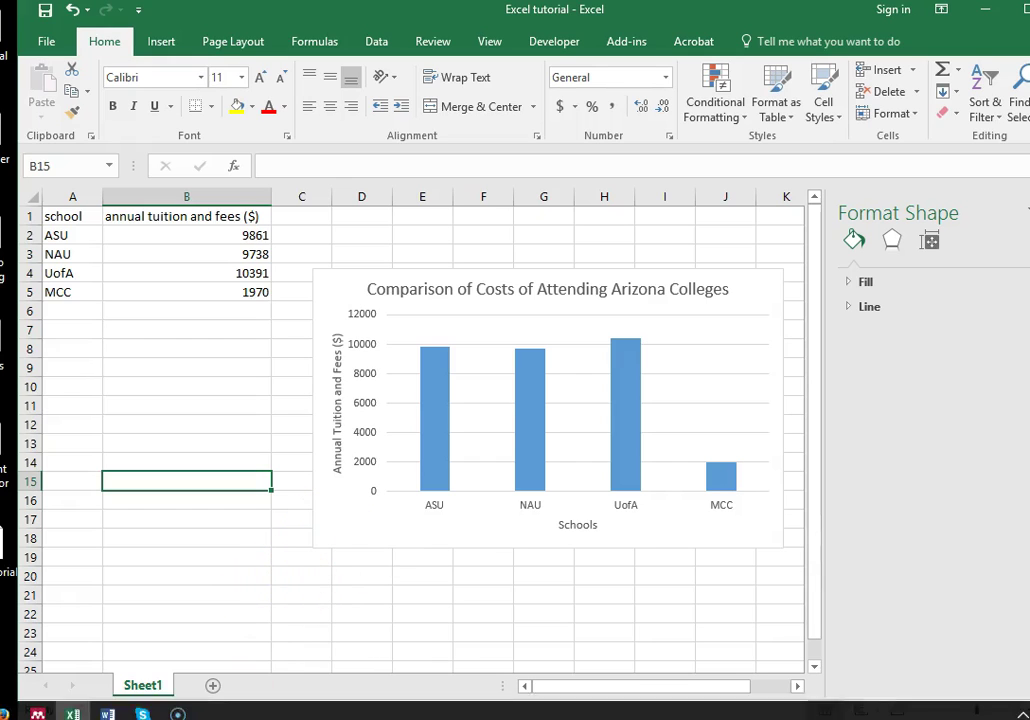
click(110, 708)
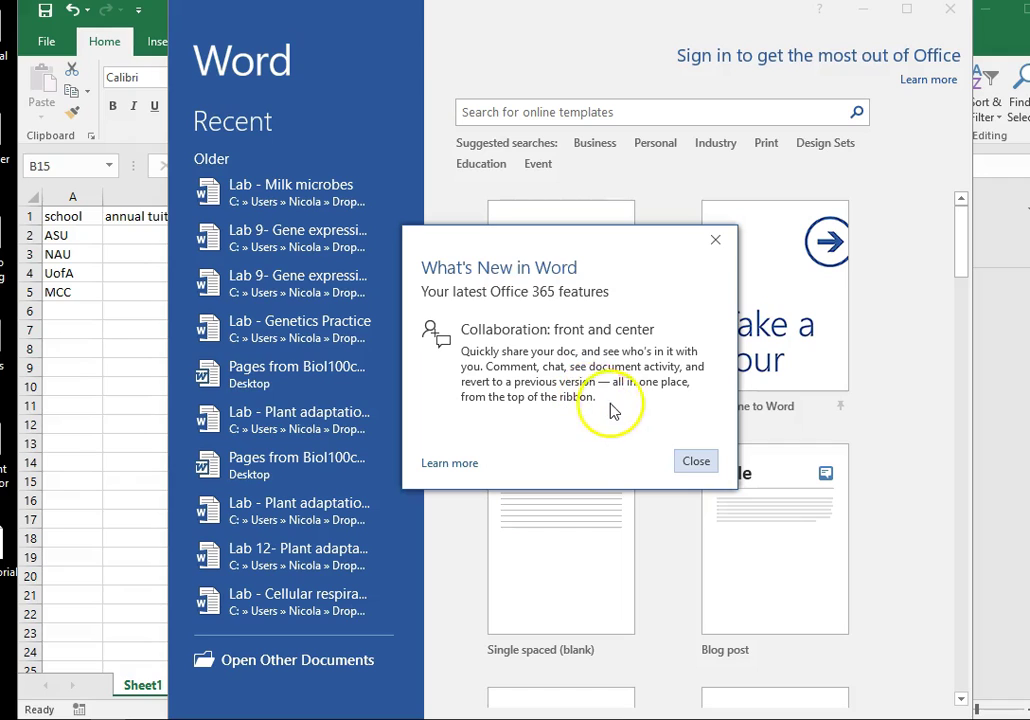
click(697, 463)
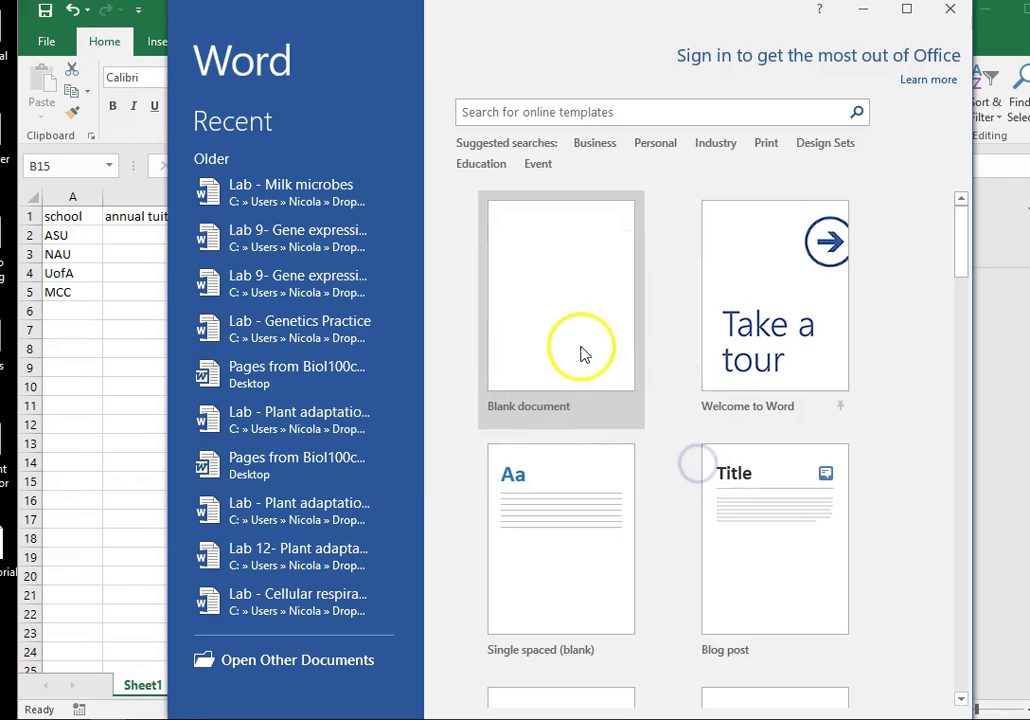
click(566, 330)
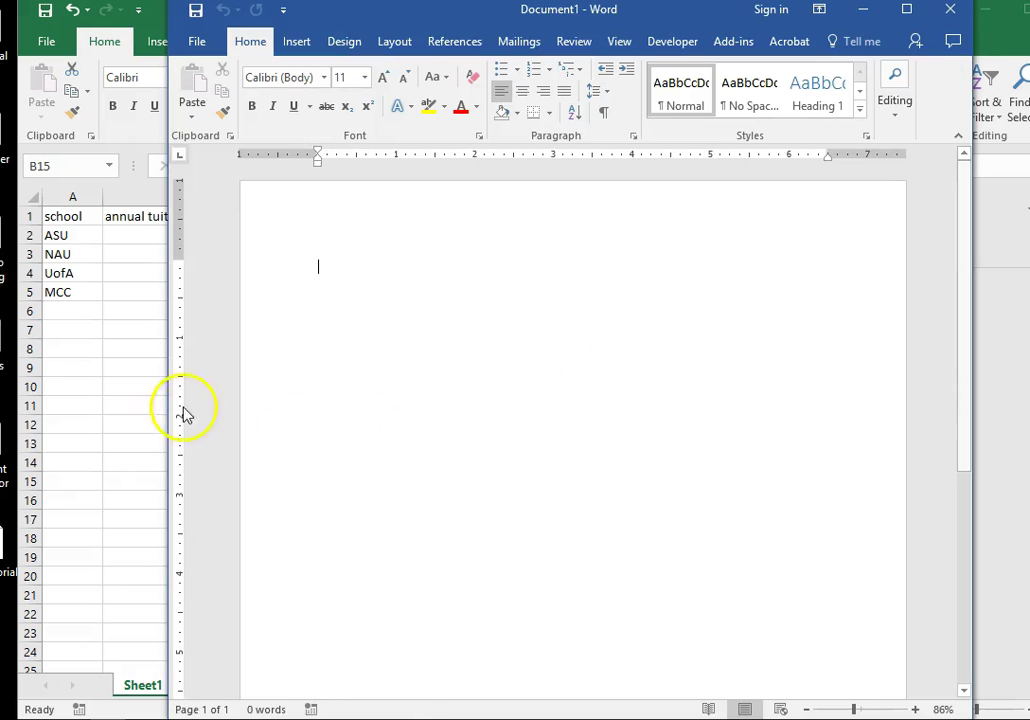
Step: Copy the tuition column chart from Excel and return to the blank Word document
click(115, 378)
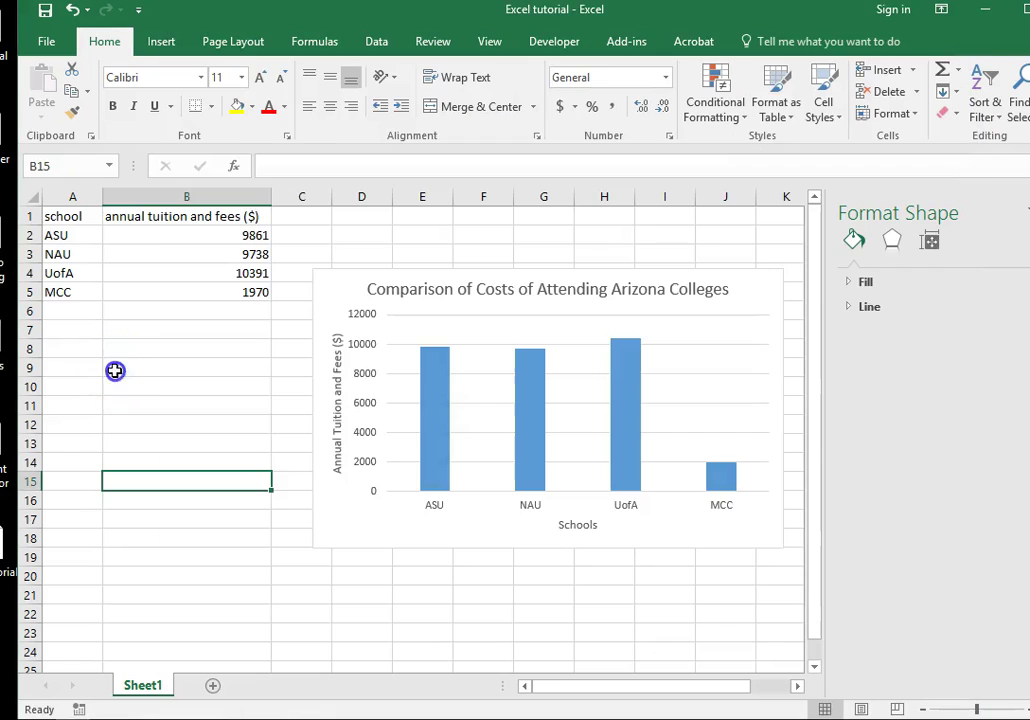
click(334, 272)
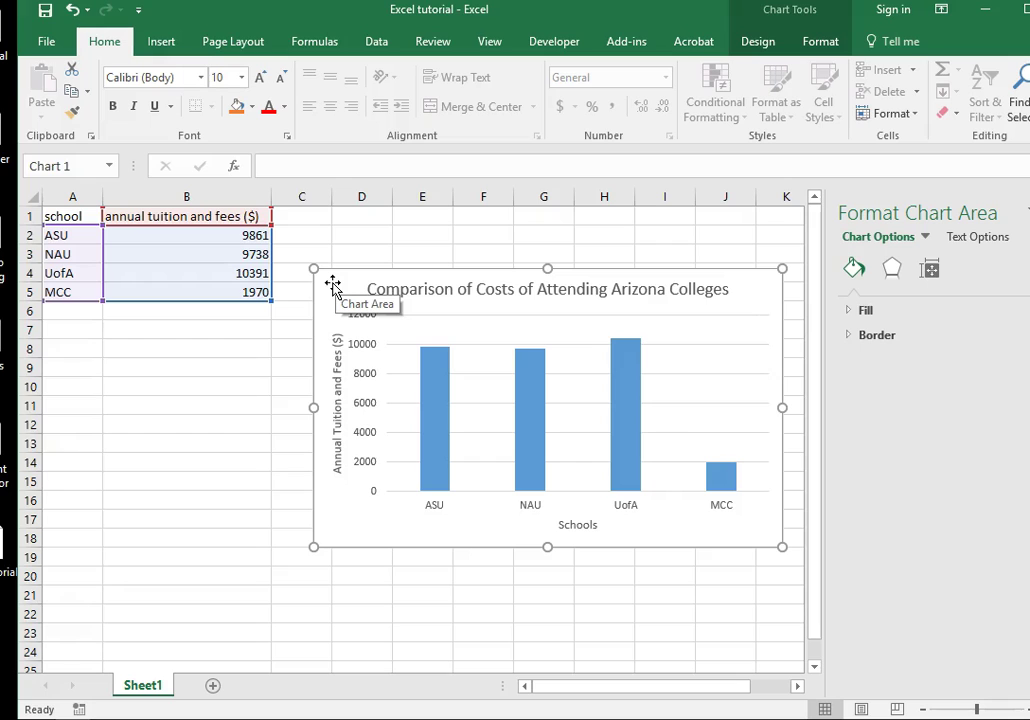
click(168, 44)
click(104, 42)
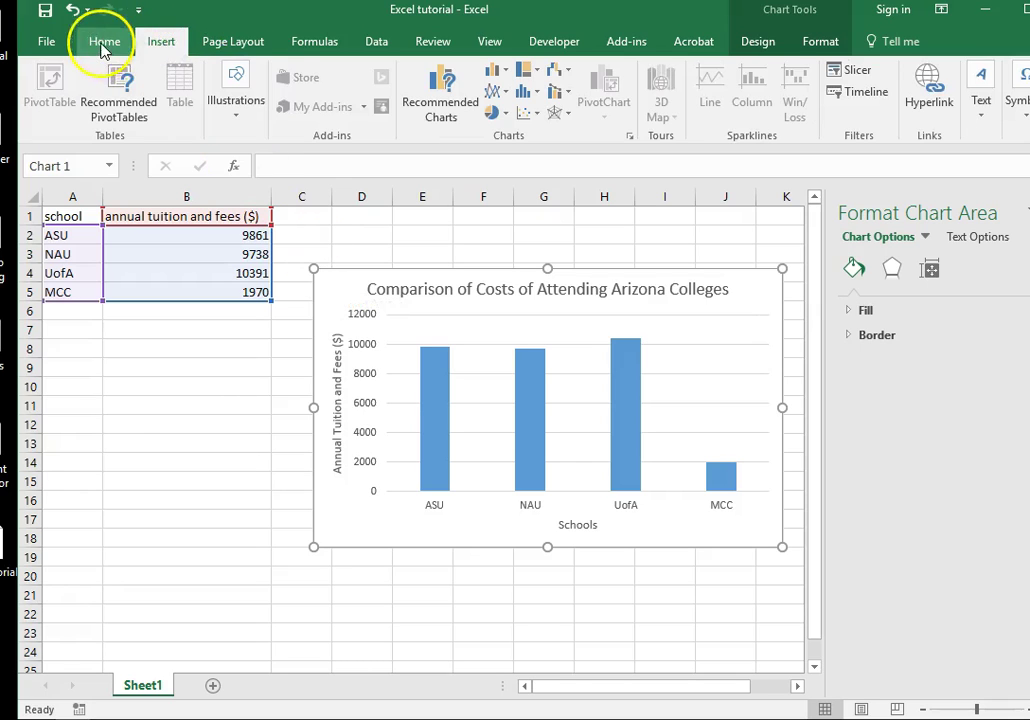
right_click(346, 274)
click(491, 273)
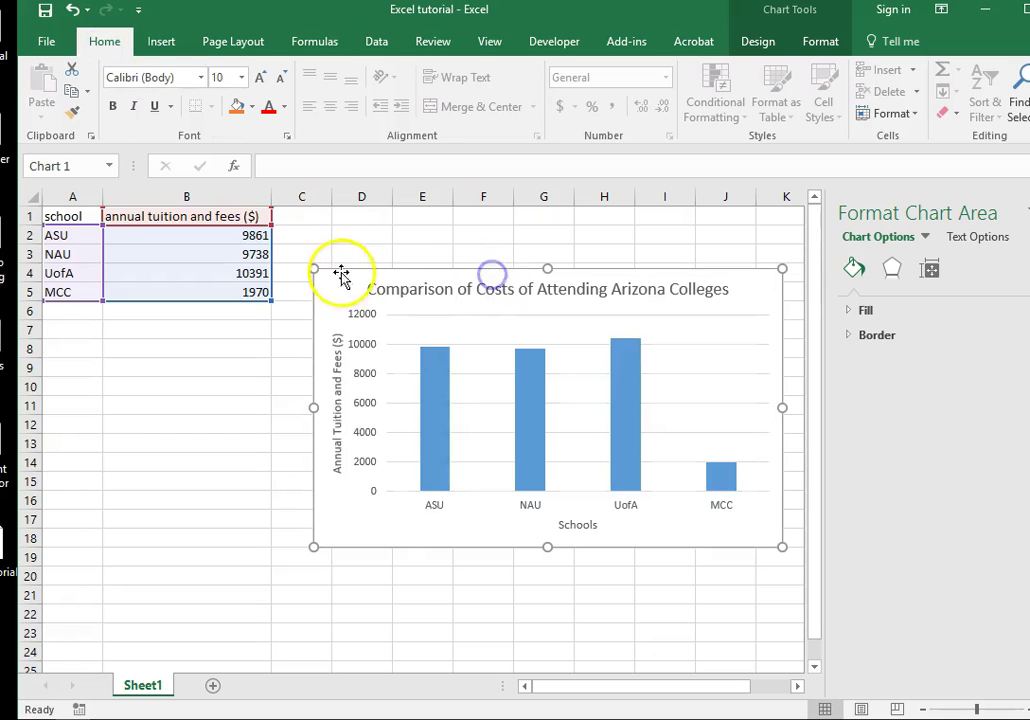
right_click(339, 275)
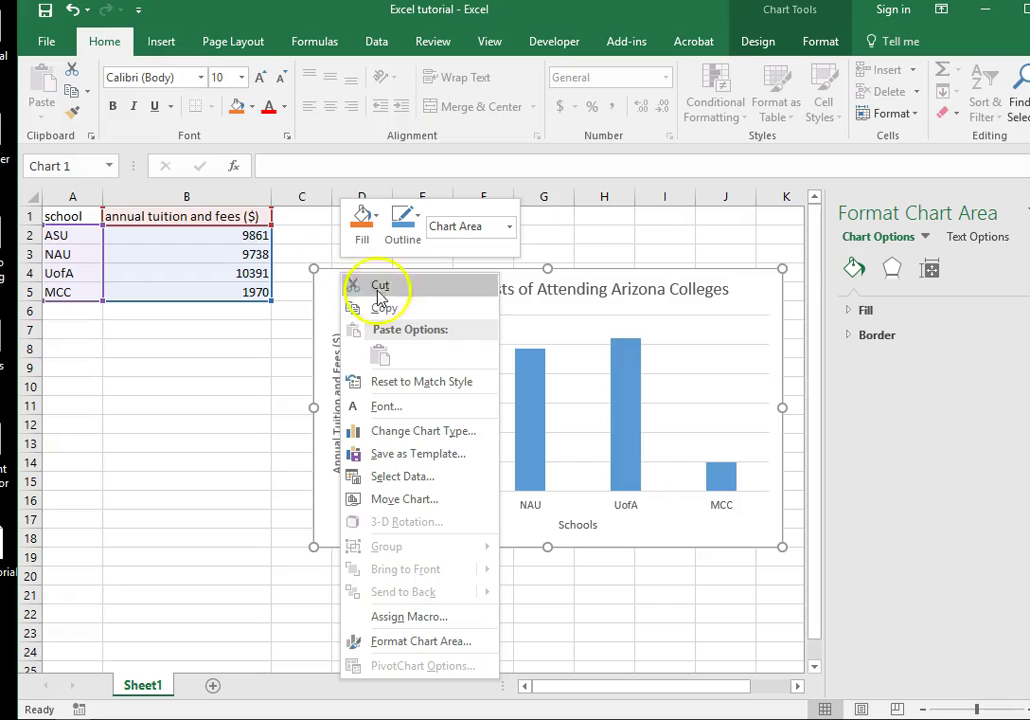
click(385, 308)
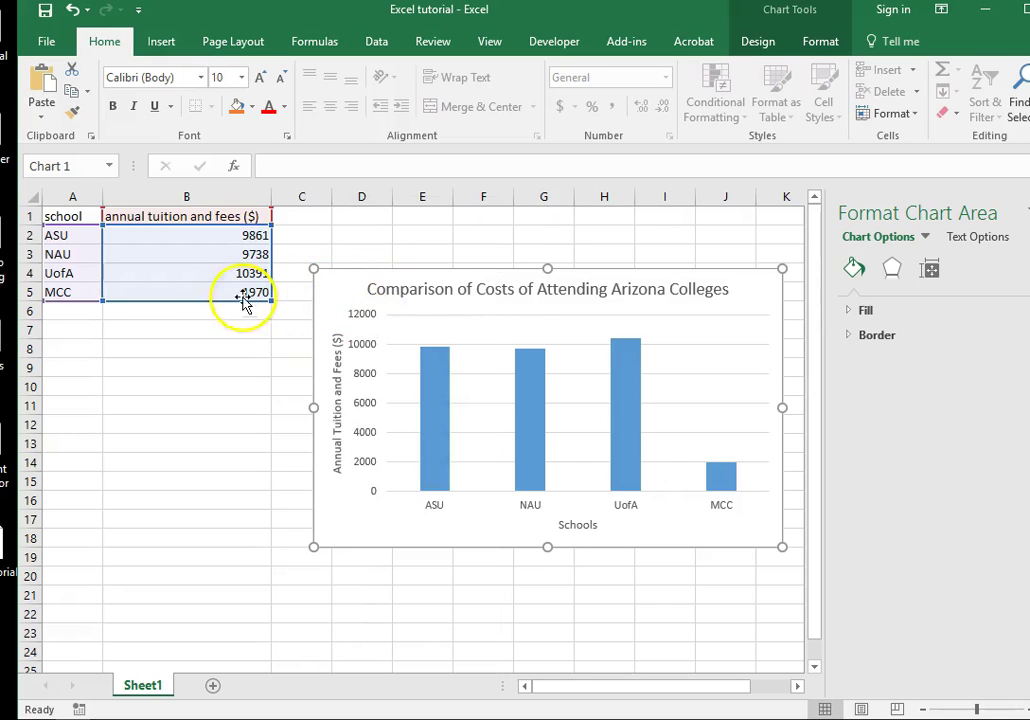
mouse_move(140, 708)
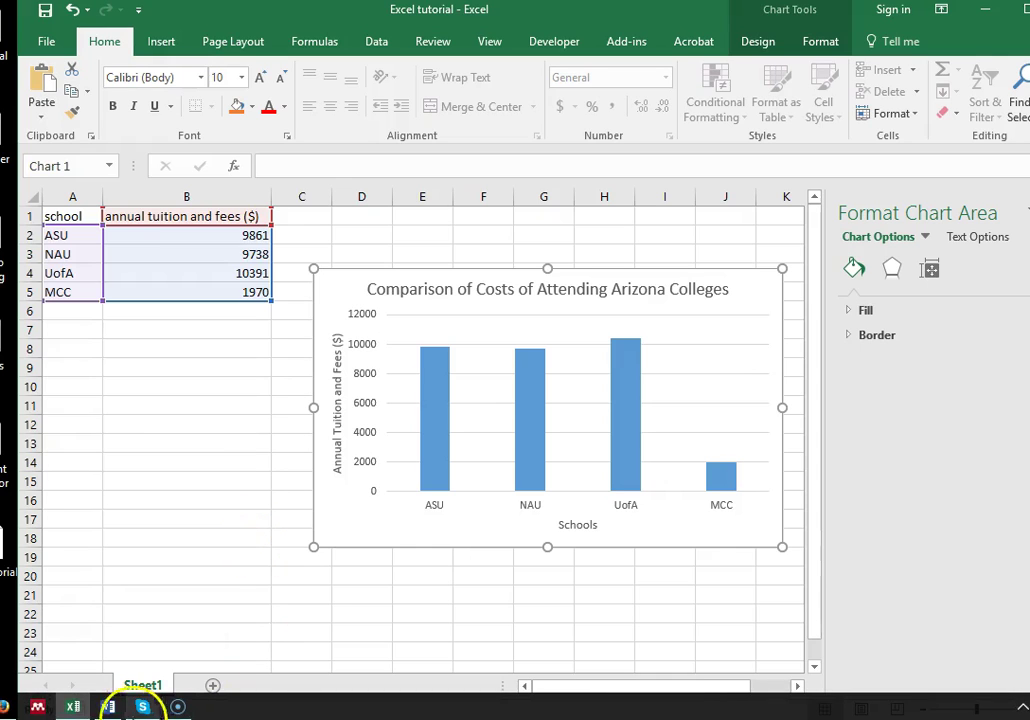
click(107, 706)
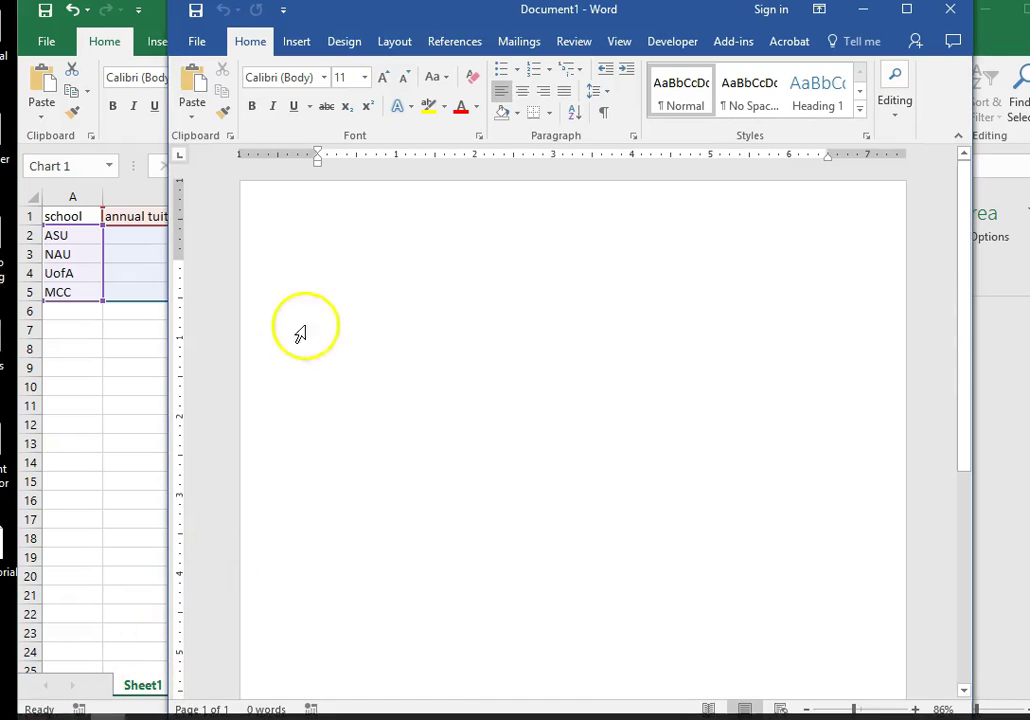
Step: Paste the tuition chart into Word as a picture and type the caption 'Figure 1.'
click(292, 44)
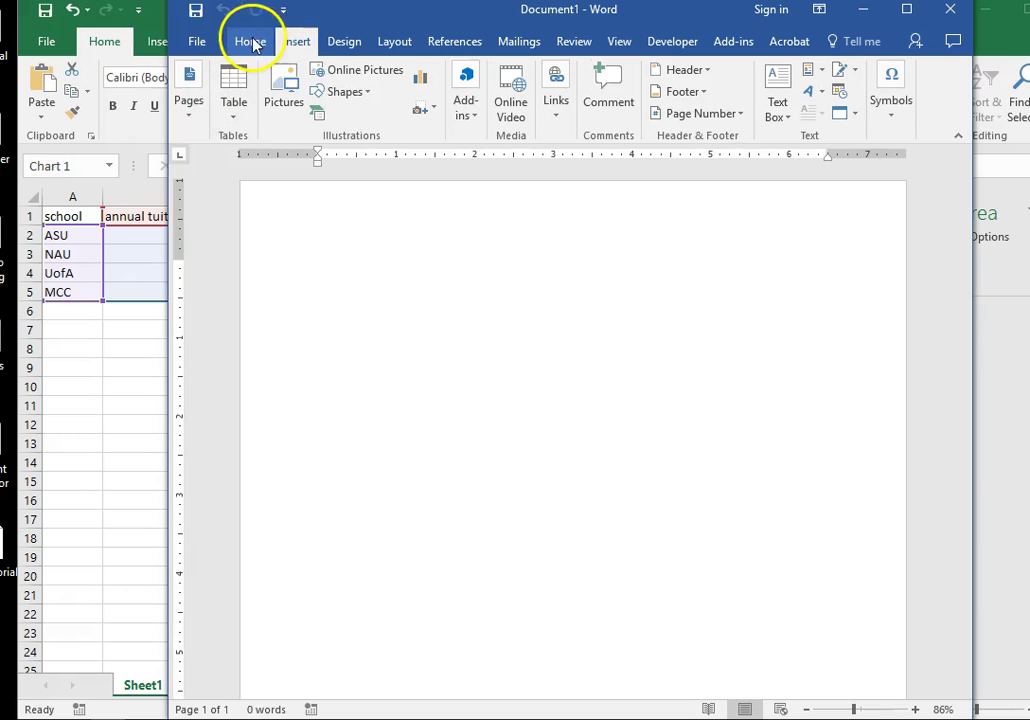
click(251, 42)
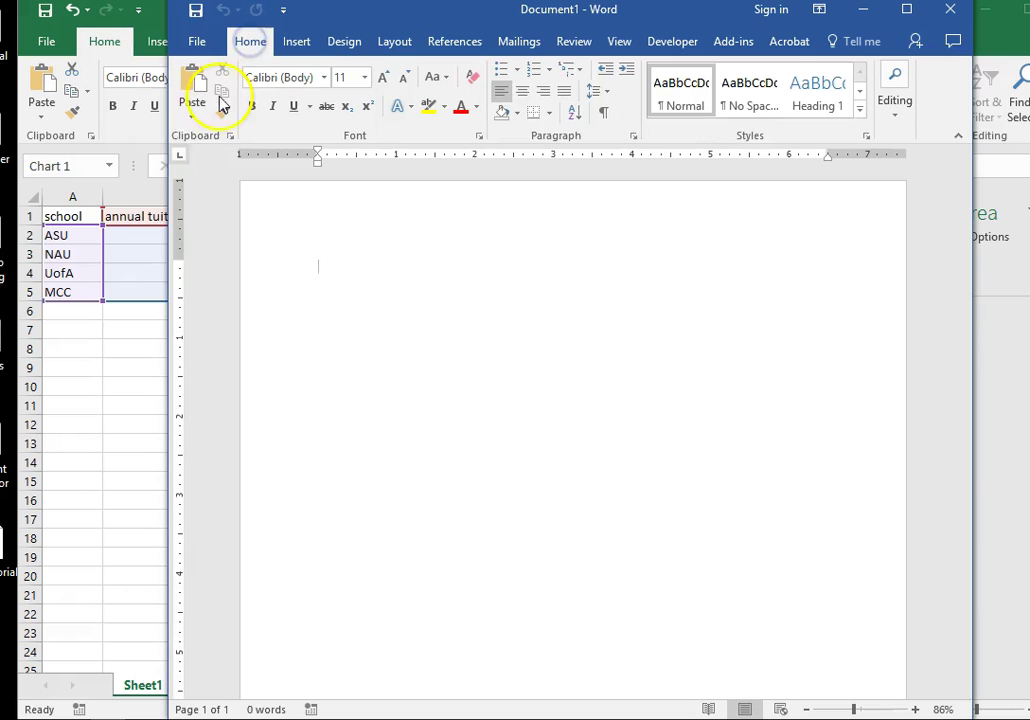
click(193, 110)
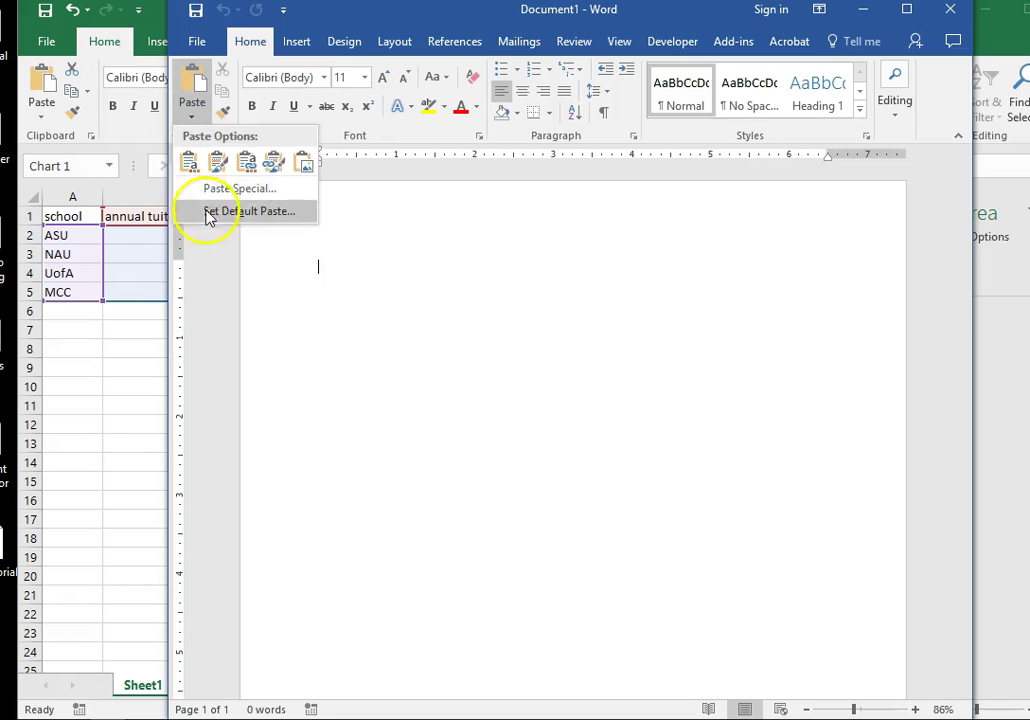
click(305, 163)
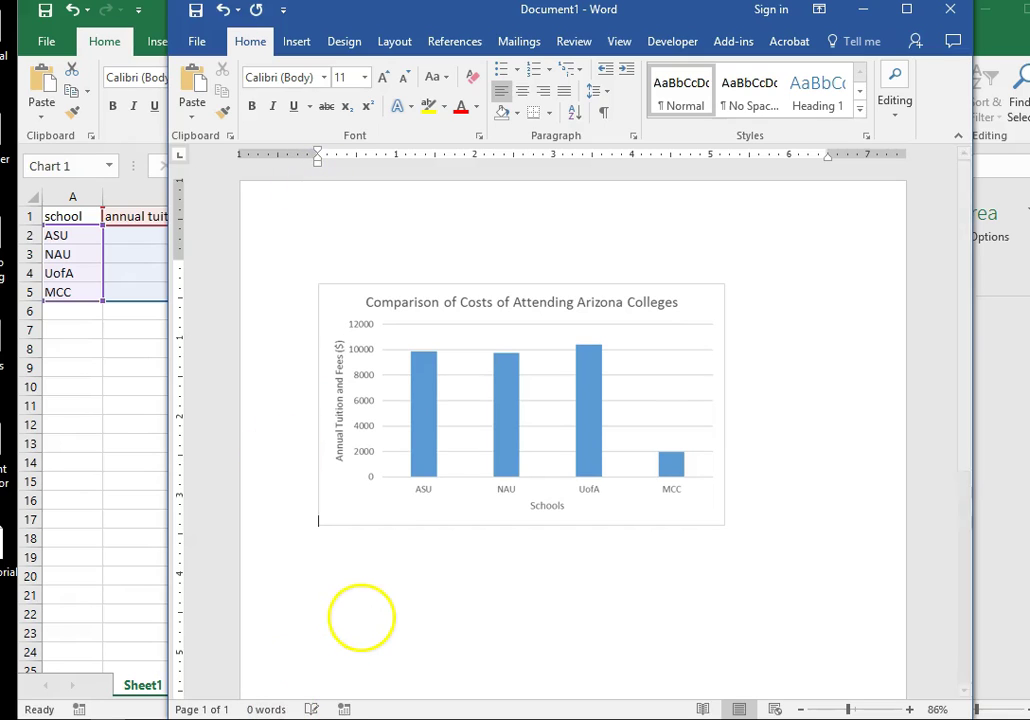
text(Figure)
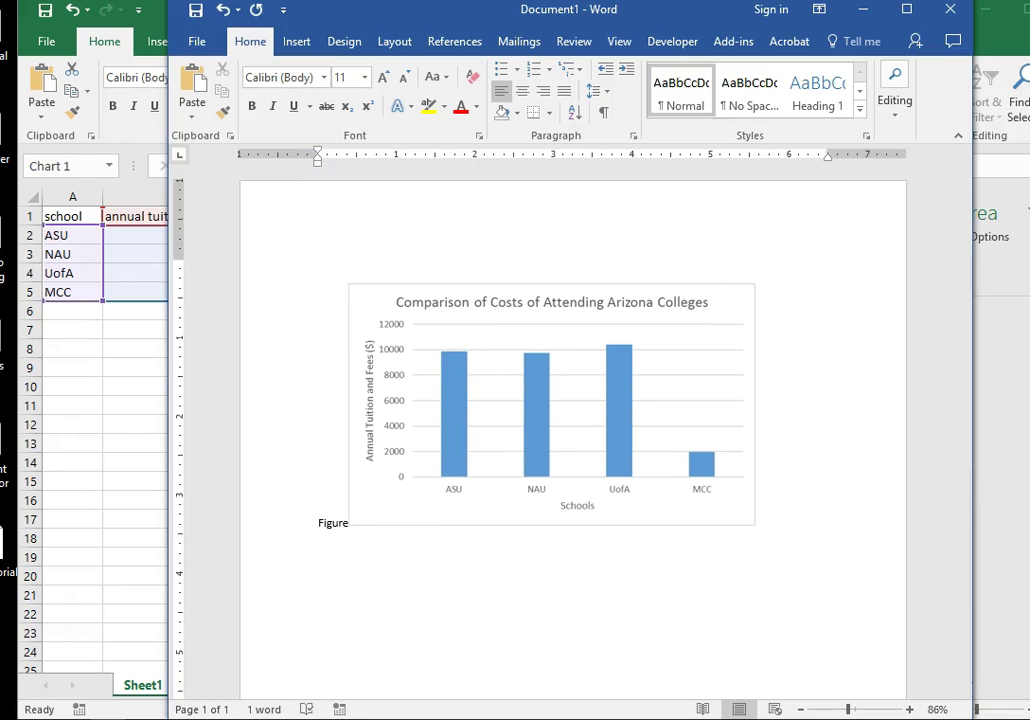
text( 1.)
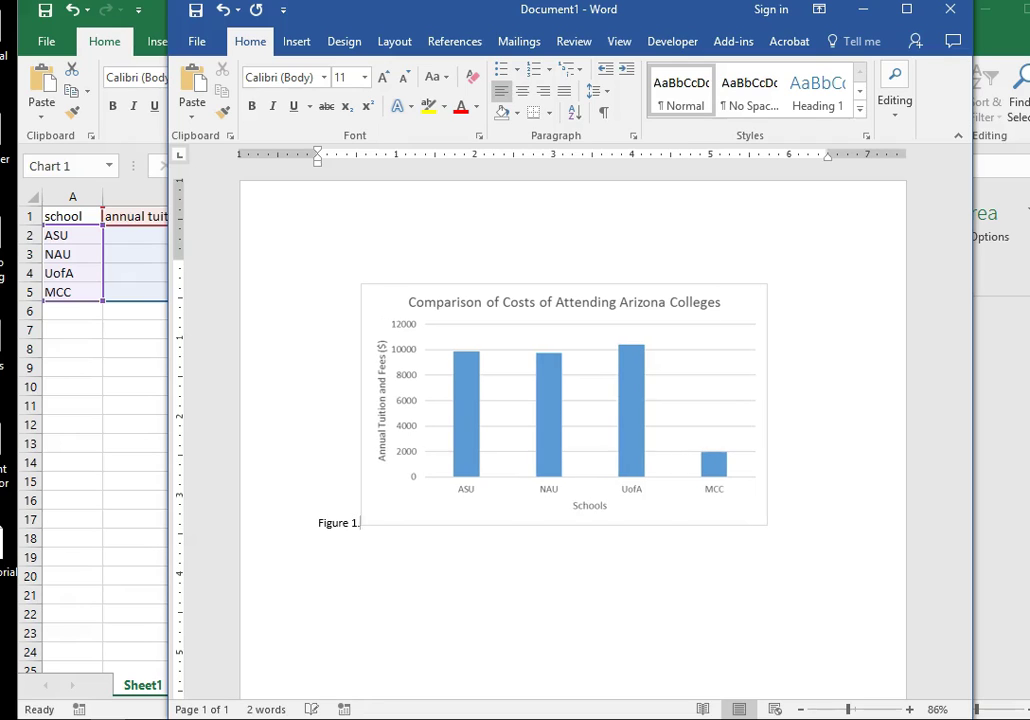
Step: Put 'Figure 1.' on its own line above the chart and add 'Figure 2.' below it
key(Return)
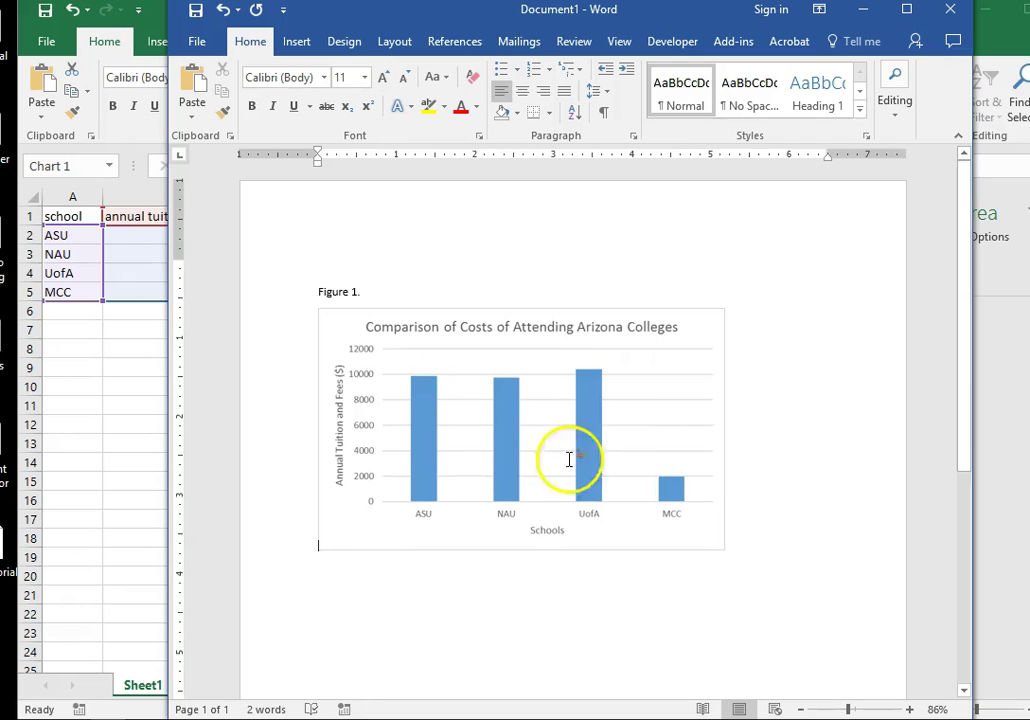
click(754, 540)
key(Return)
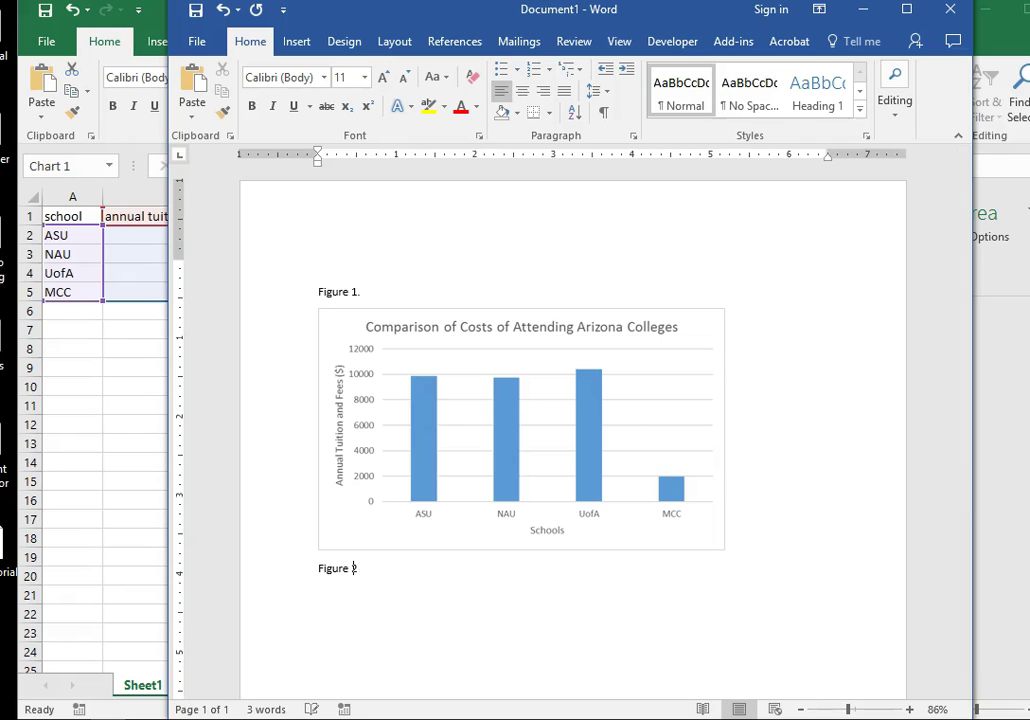
text(Figure 2.)
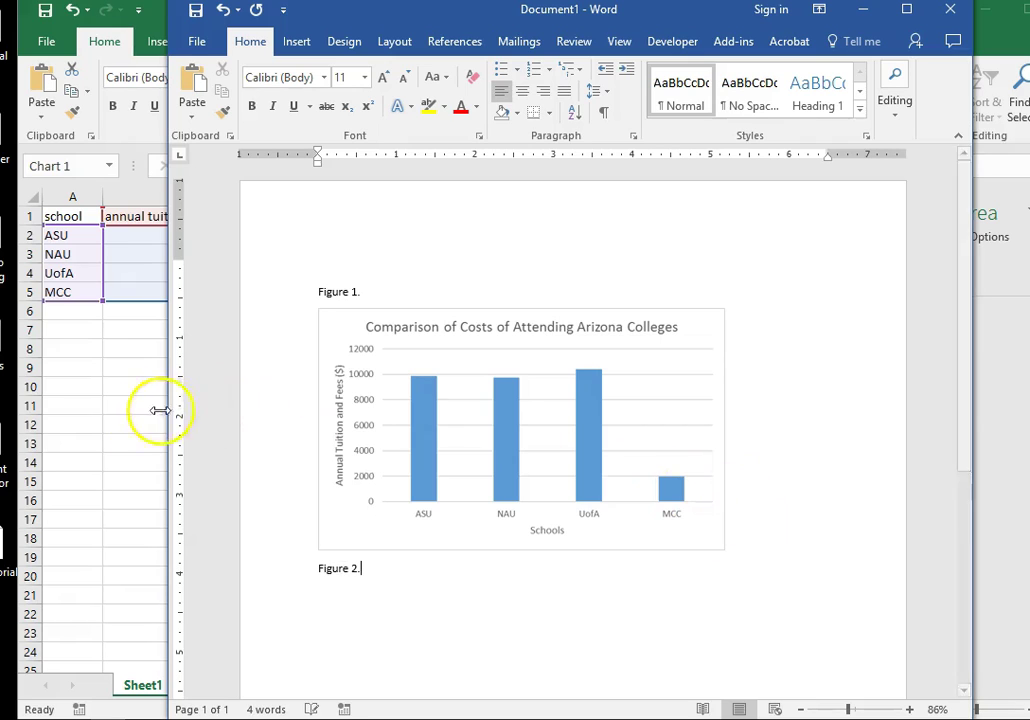
Step: Save the Word document as 'Excel tutorial' in the Documents folder
click(192, 44)
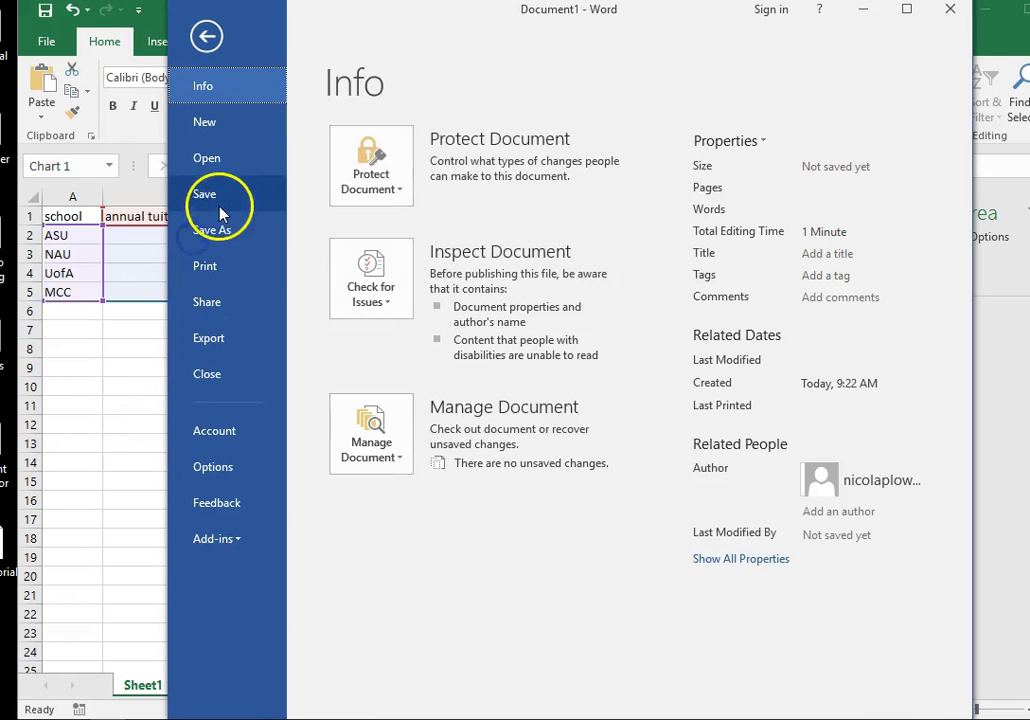
click(222, 230)
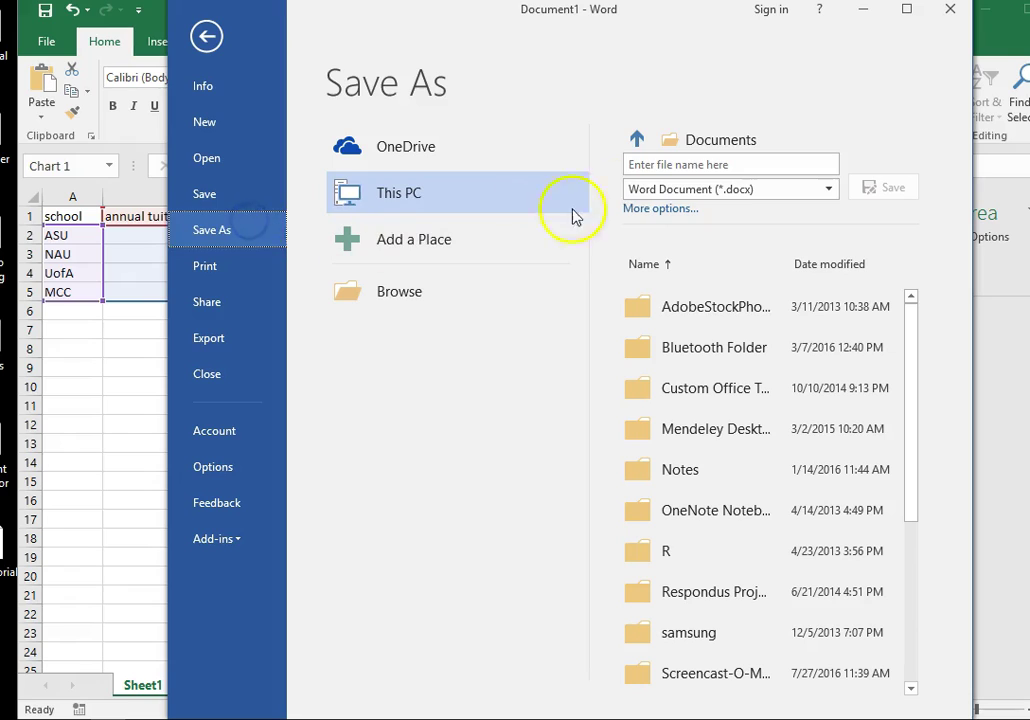
click(680, 163)
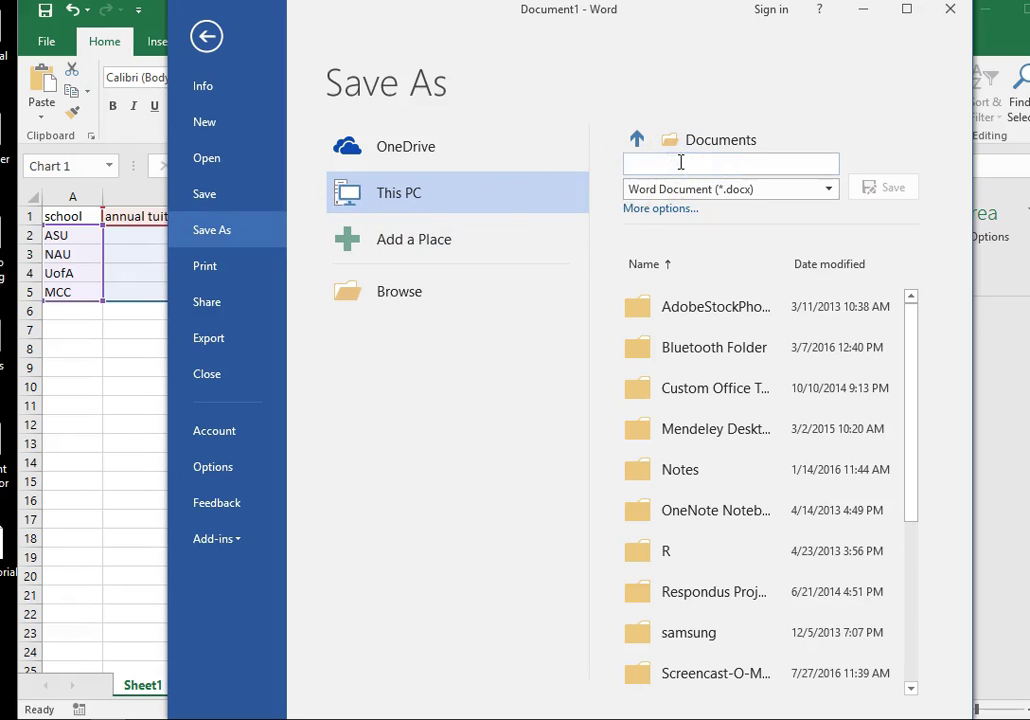
text(Excel tut)
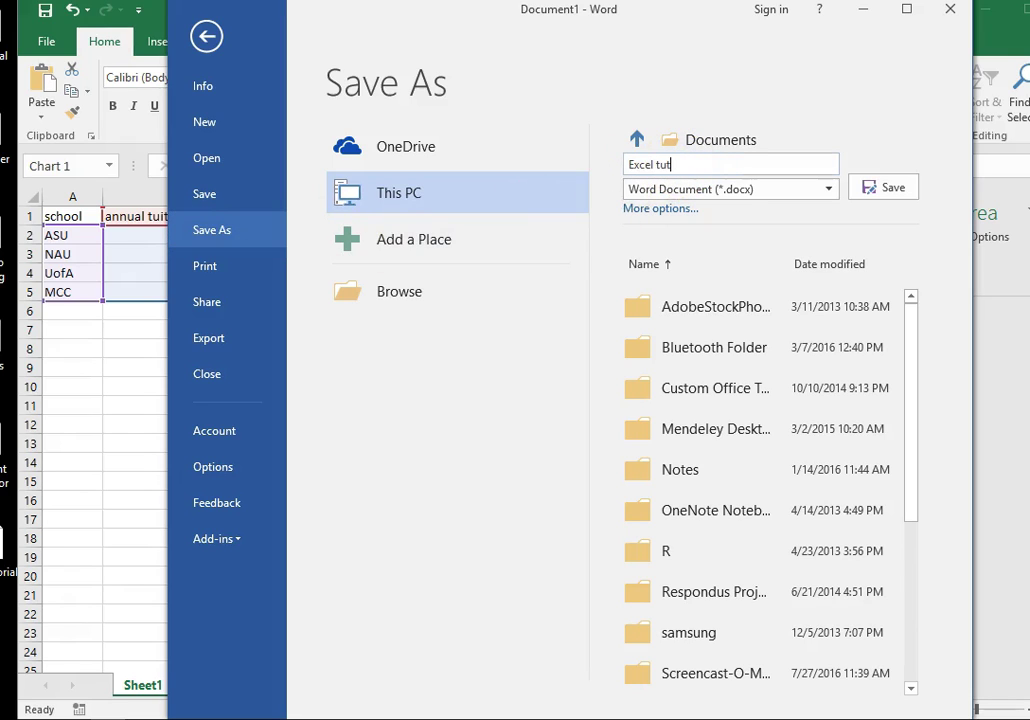
text(orial)
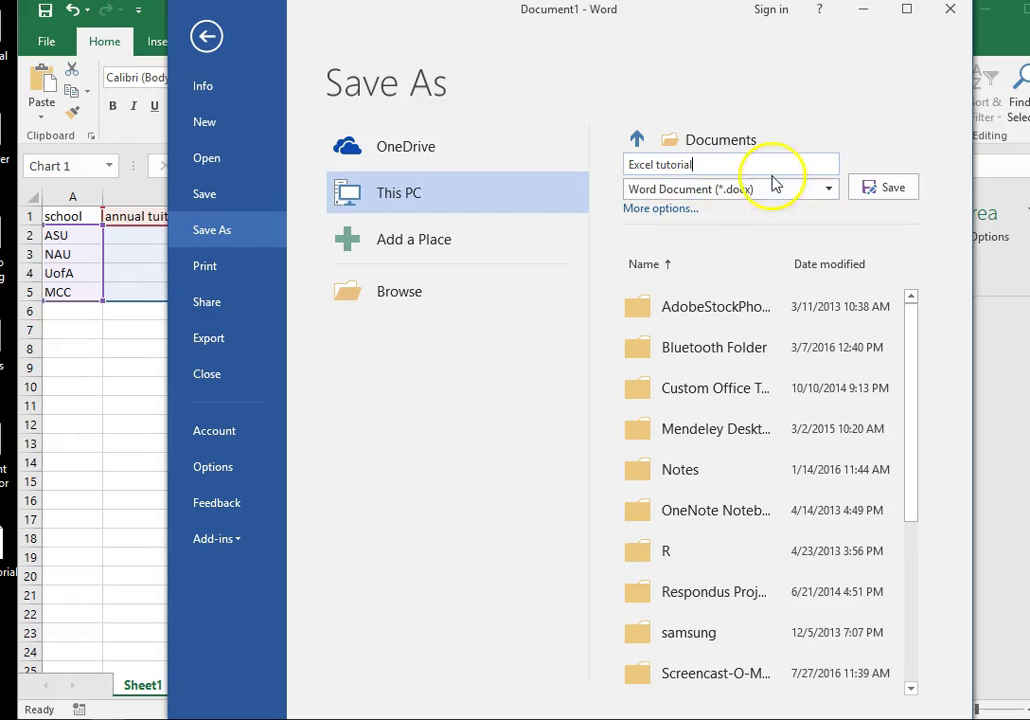
click(878, 193)
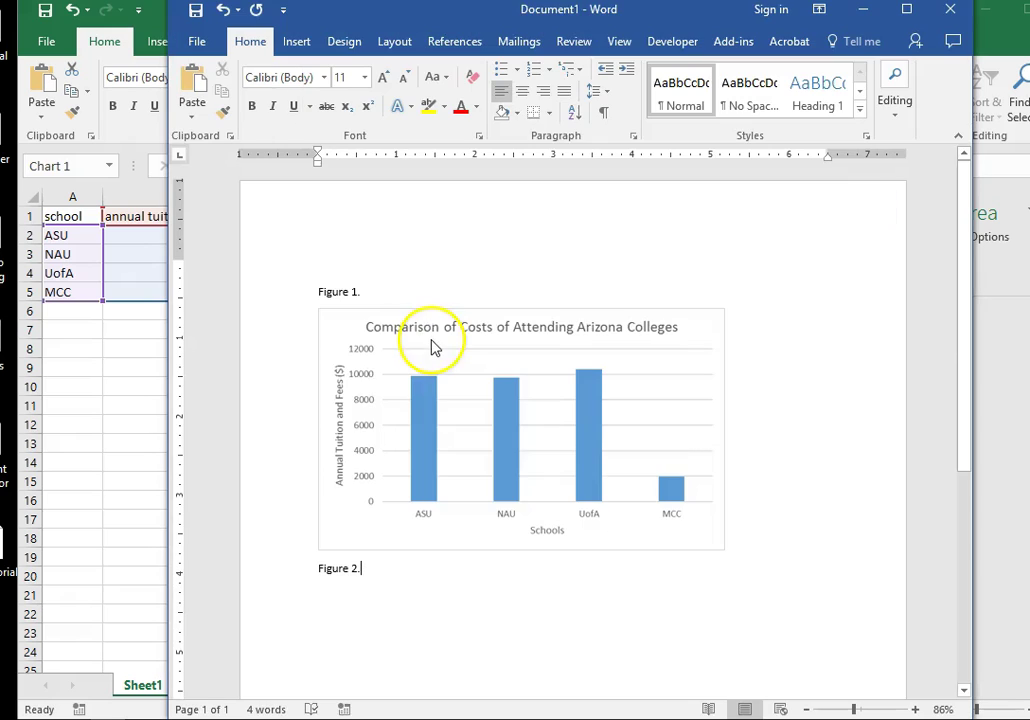
Step: Switch back to the Excel workbook and add a new blank Sheet2
click(107, 431)
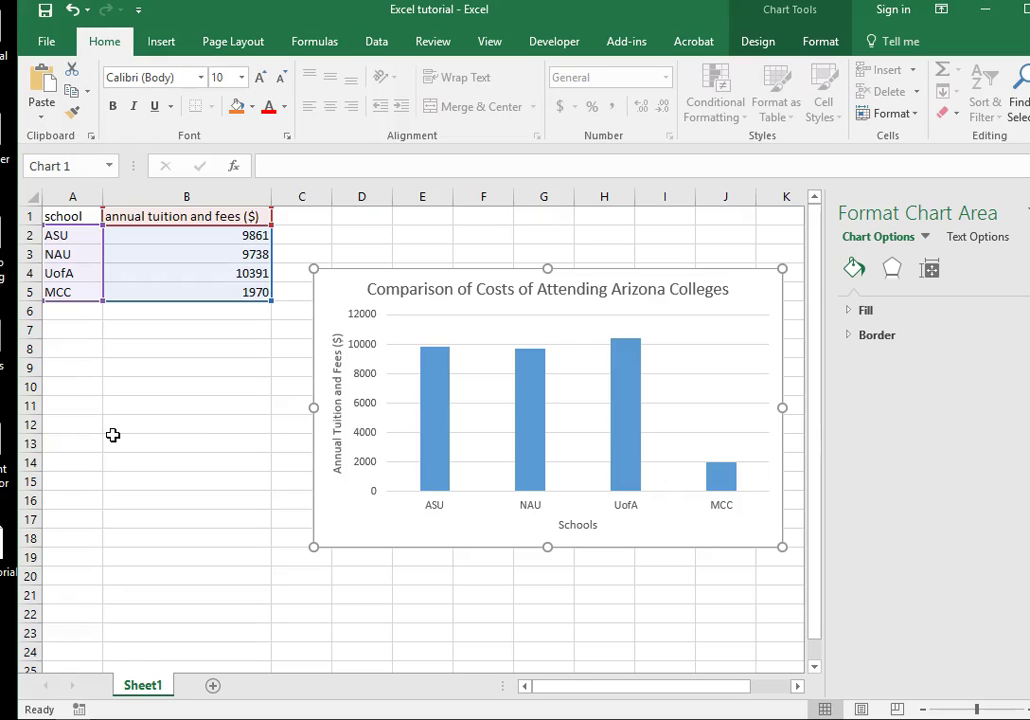
click(213, 688)
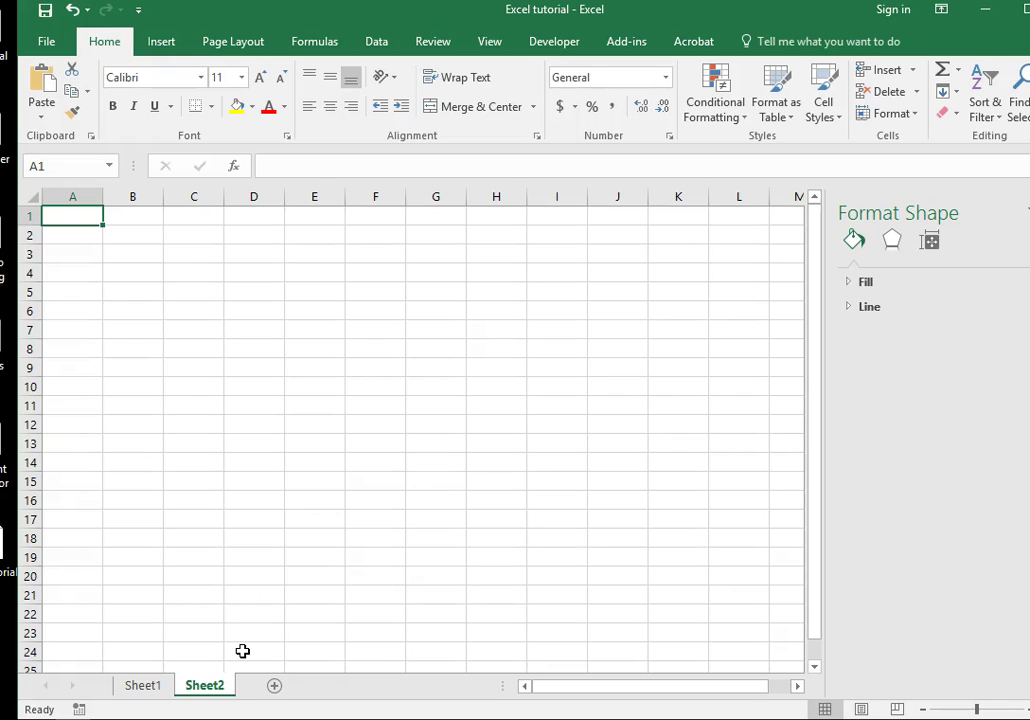
Step: Enter headings 'time of day' in A1 and 'temperature (degrees F)' in B1, widening both columns
text(time of day)
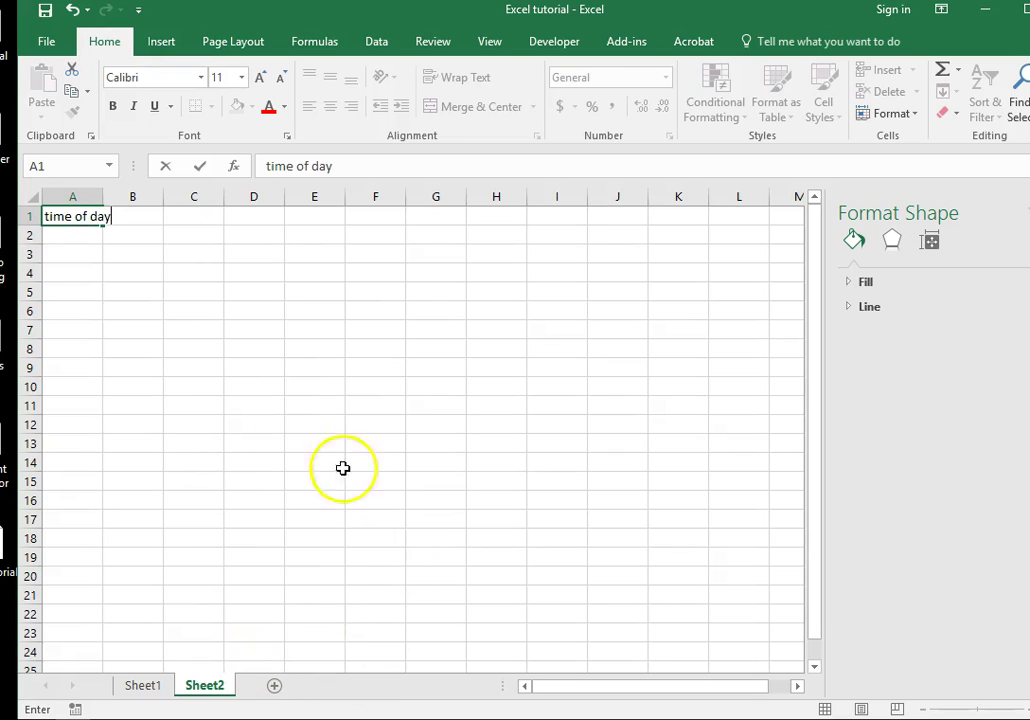
click(242, 288)
drag(100, 197, 125, 198)
click(157, 217)
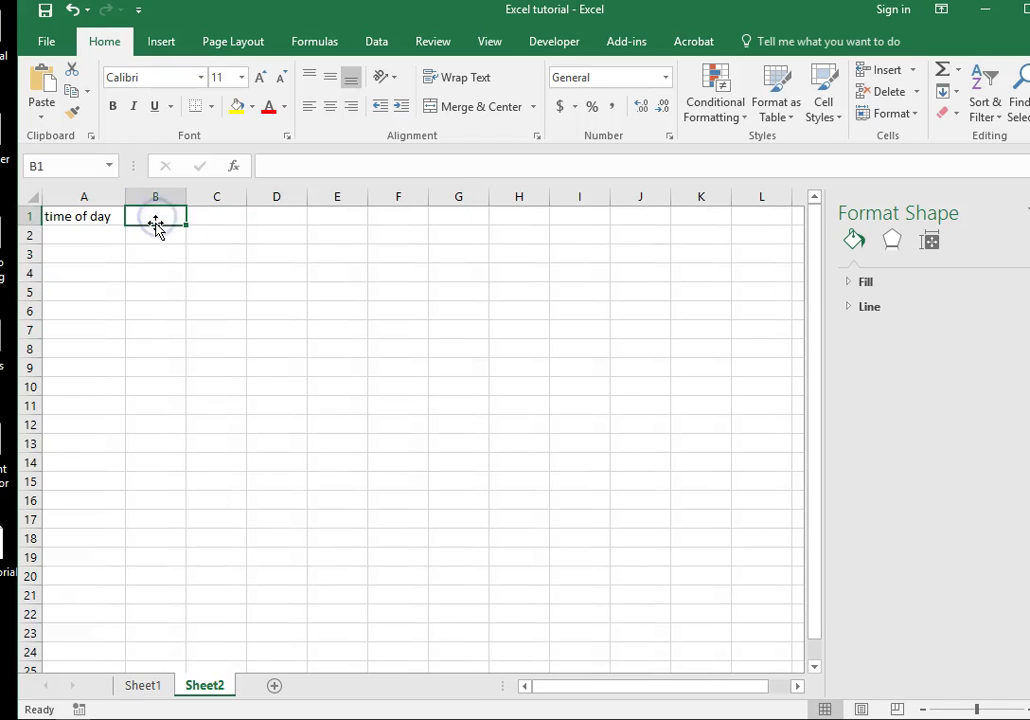
text(temperatr)
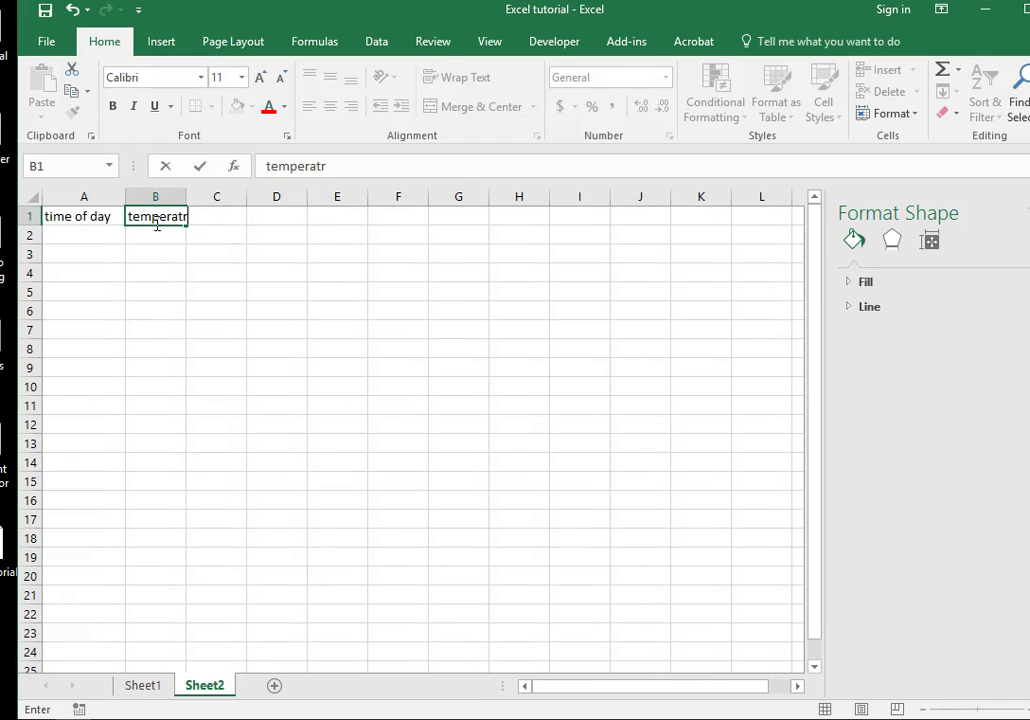
key(BackSpace)
text(ure (degre)
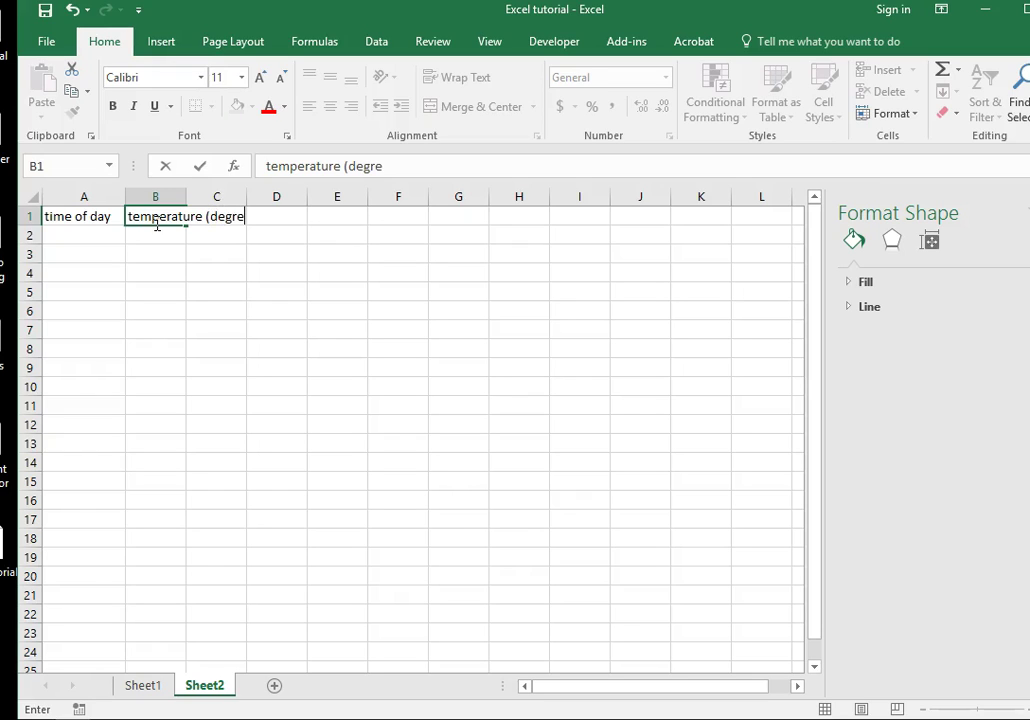
text(es F))
key(Return)
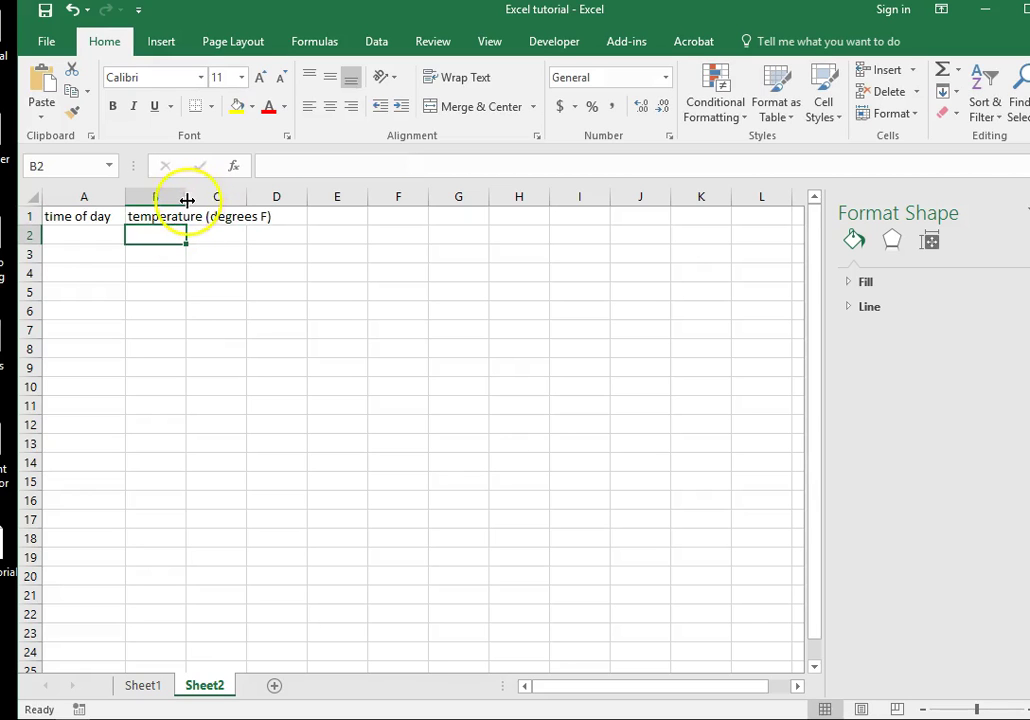
drag(187, 198, 282, 200)
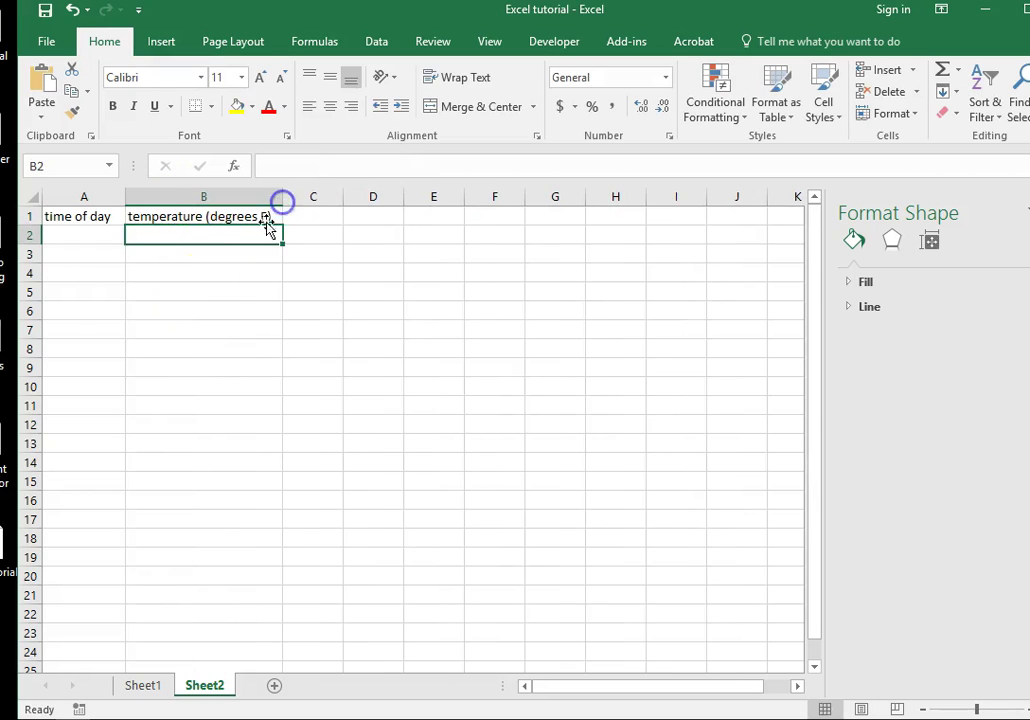
Step: Fill A2:A8 with the time values 1 through 7
click(85, 234)
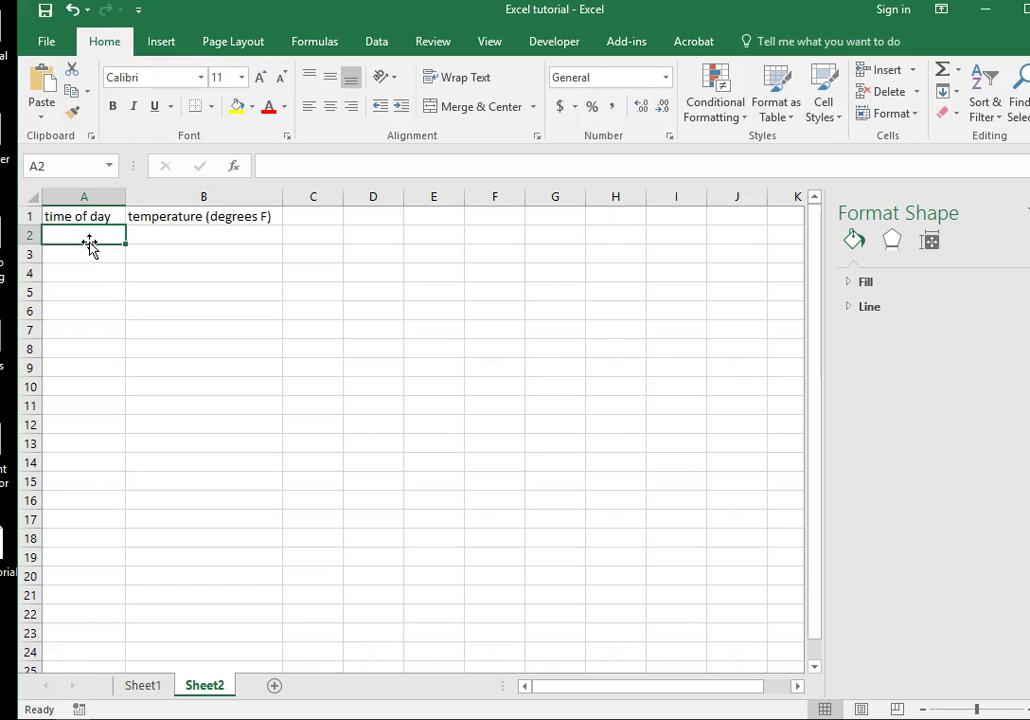
text(1)
key(Return)
text(2)
key(Return)
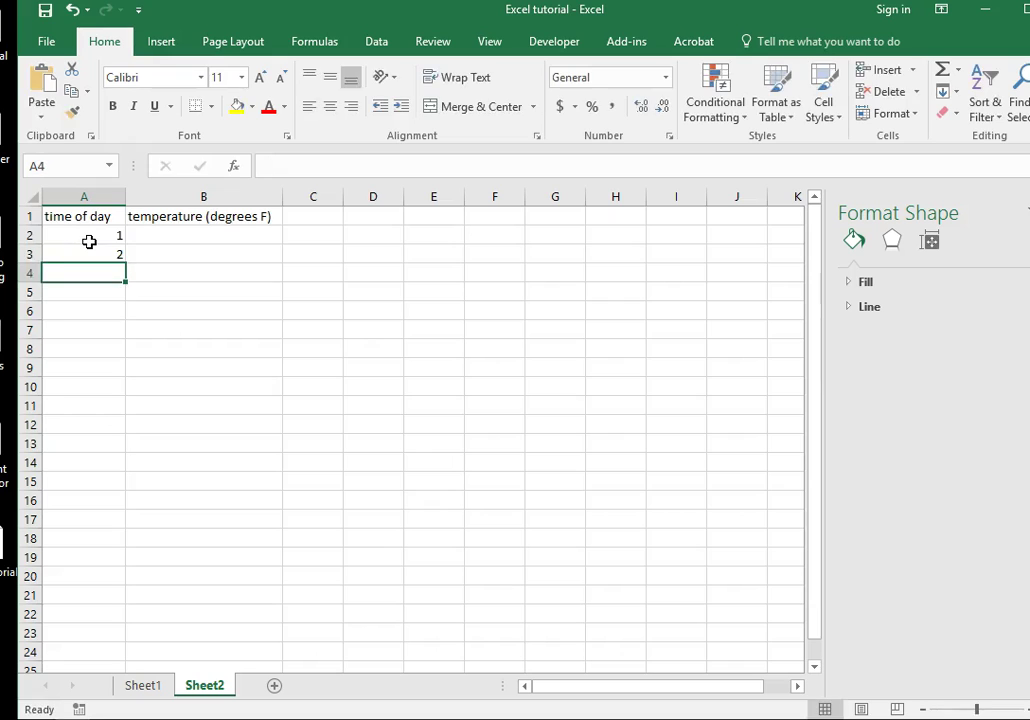
text(3)
key(Return)
text(4)
key(Return)
text(5)
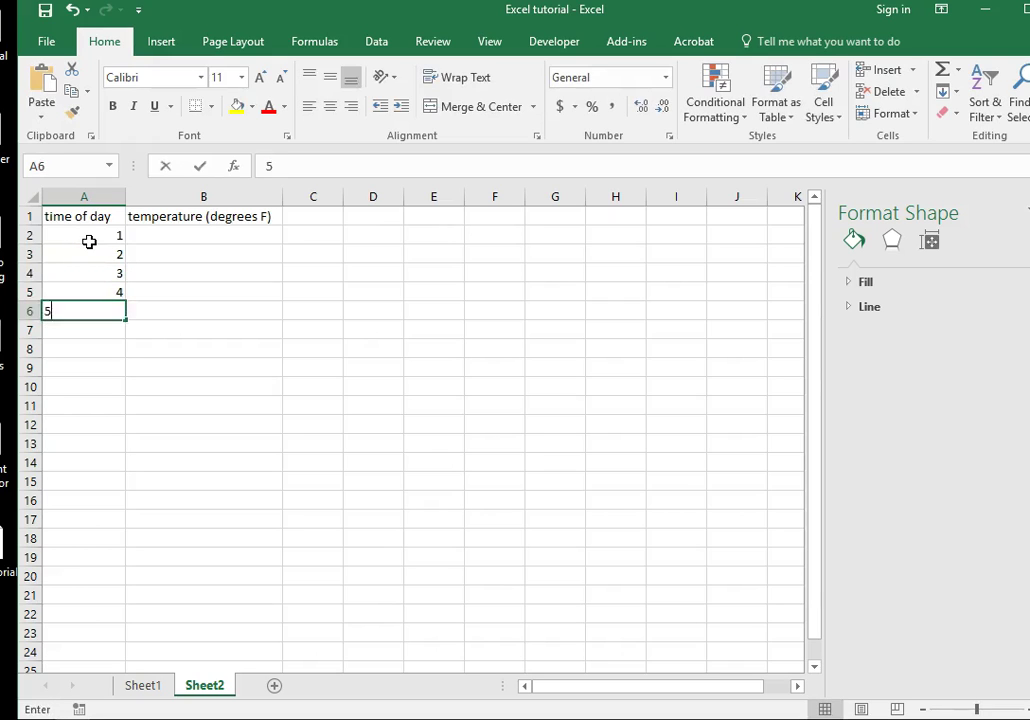
key(Return)
text(6)
key(Return)
text(7)
key(Return)
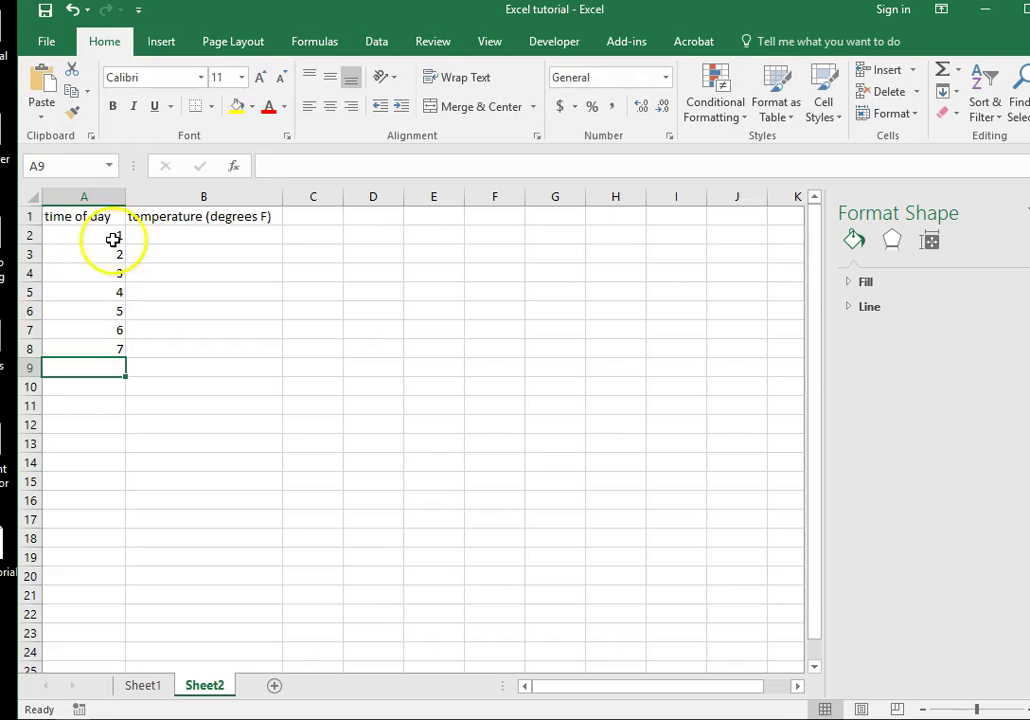
Step: Enter the temperatures 104, 106, 108, 108, 108, 104, 103 in B2:B8
click(159, 237)
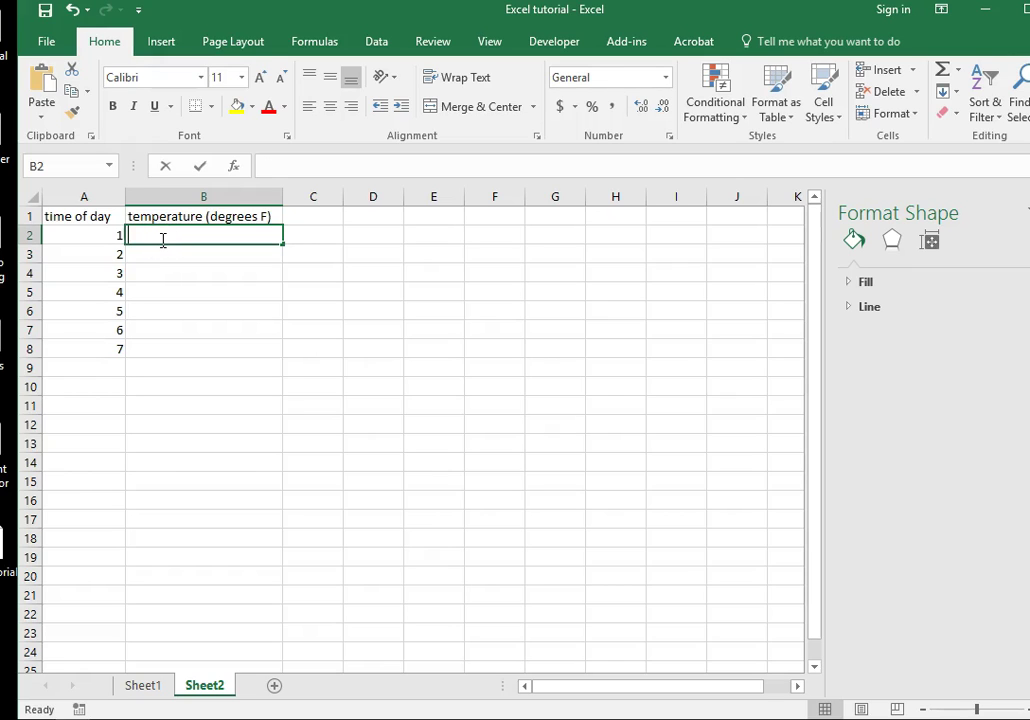
text(104)
key(Return)
text(106)
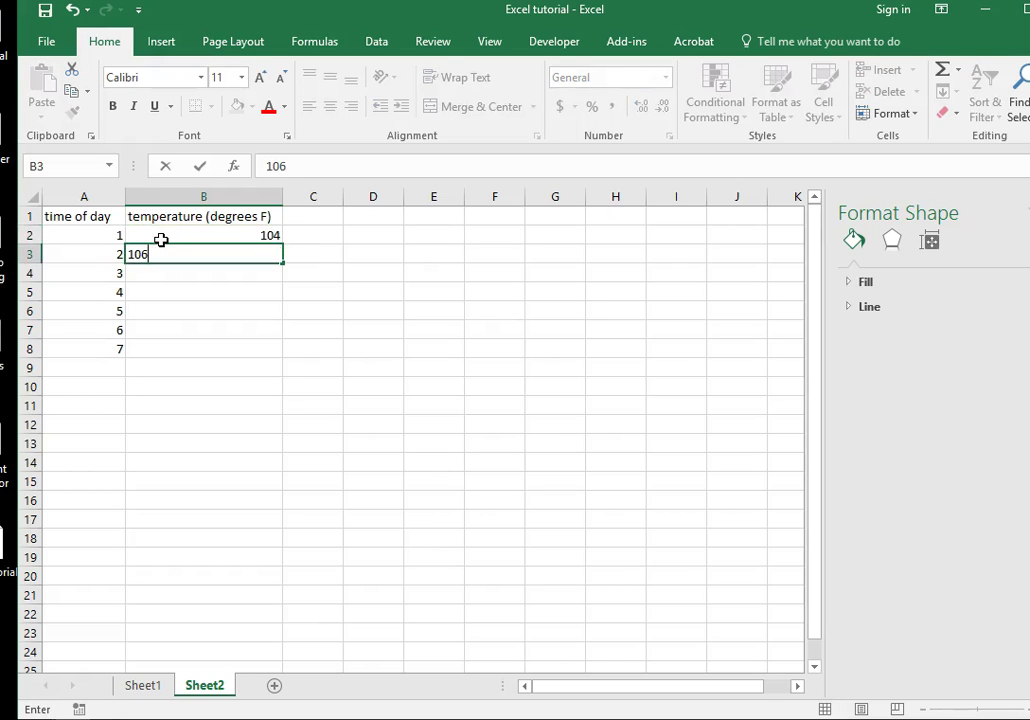
key(Return)
text(108)
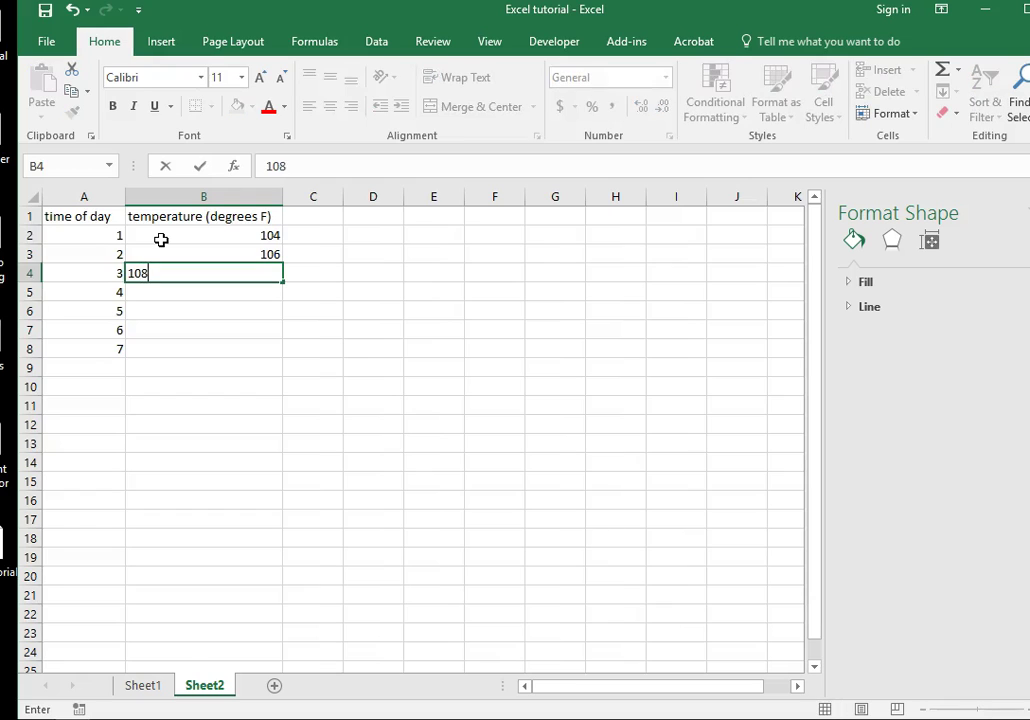
key(Return)
text(108)
key(Return)
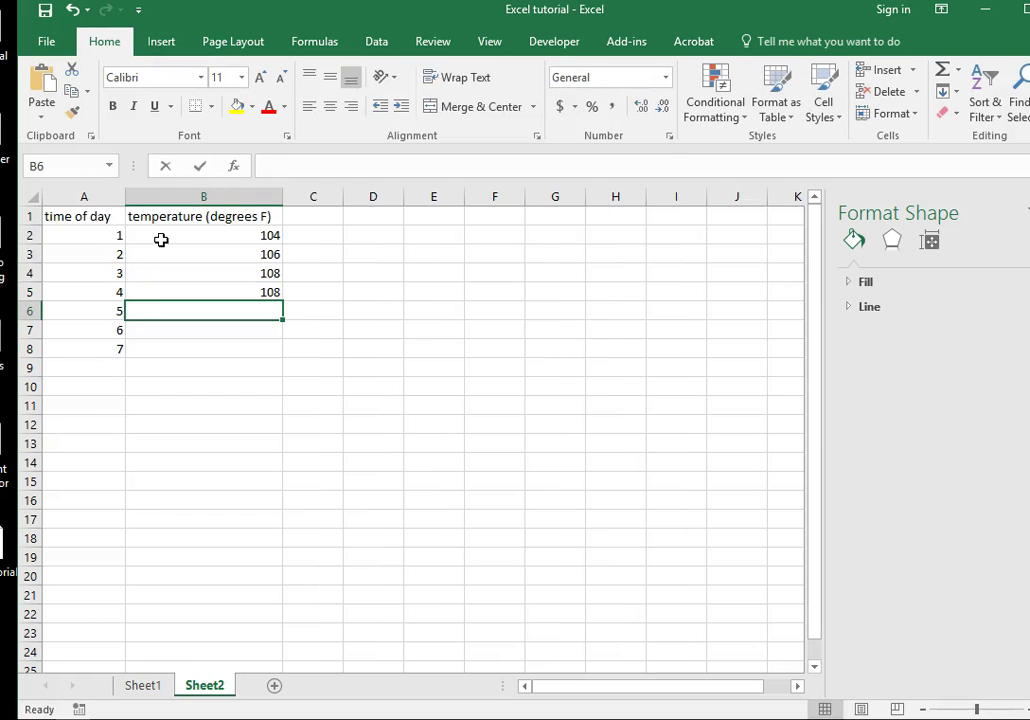
text(108)
key(Return)
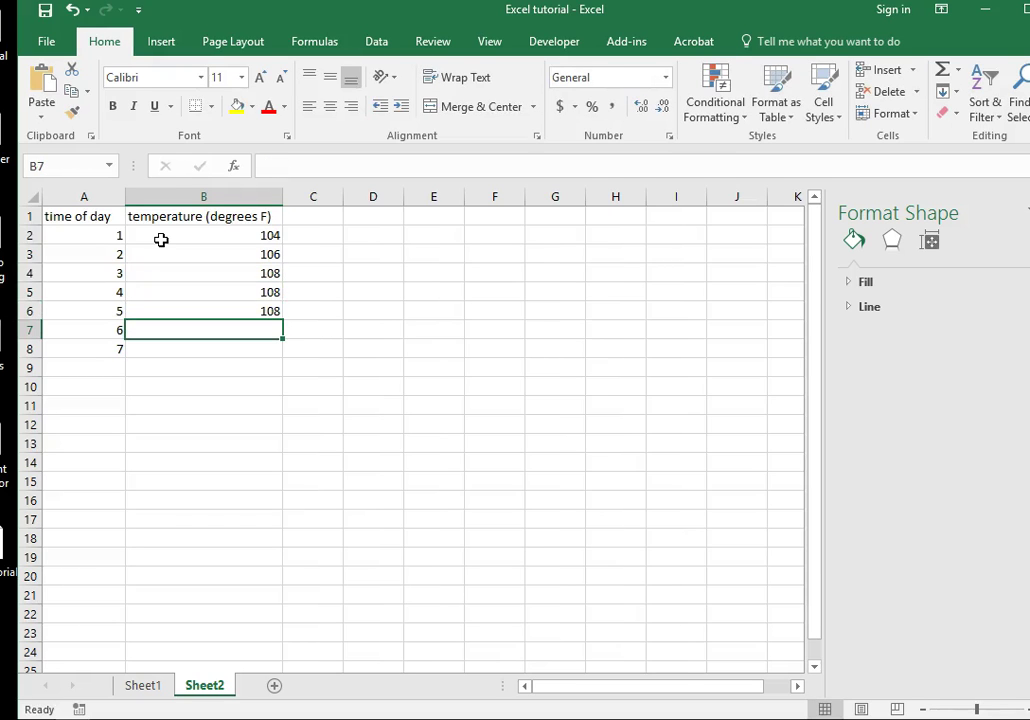
text(104)
key(Return)
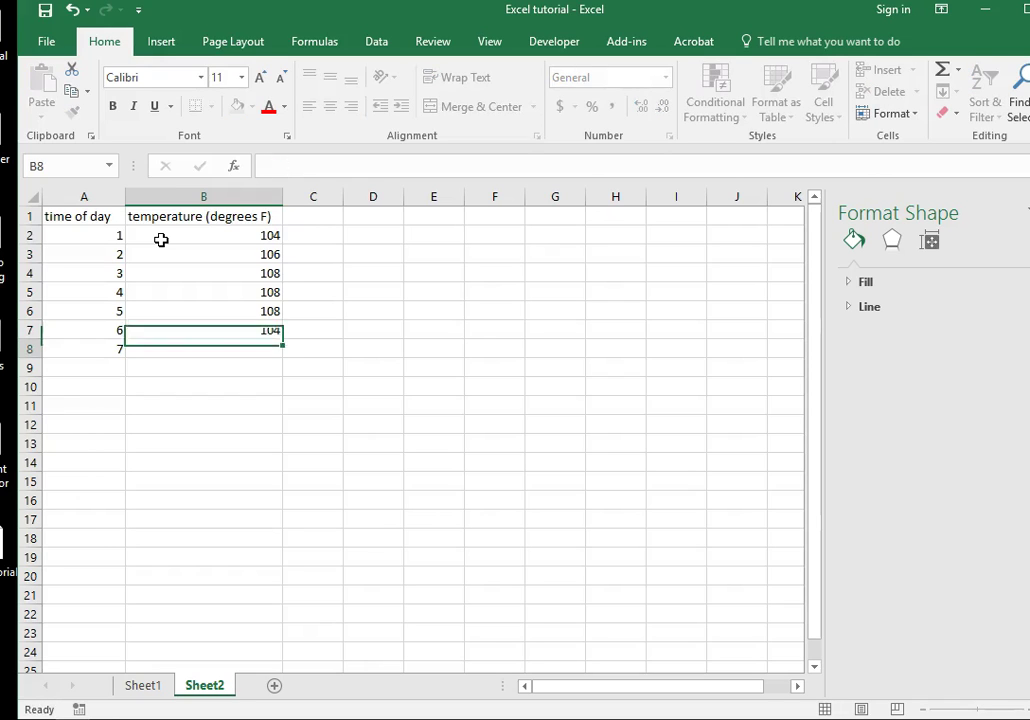
text(103)
key(Return)
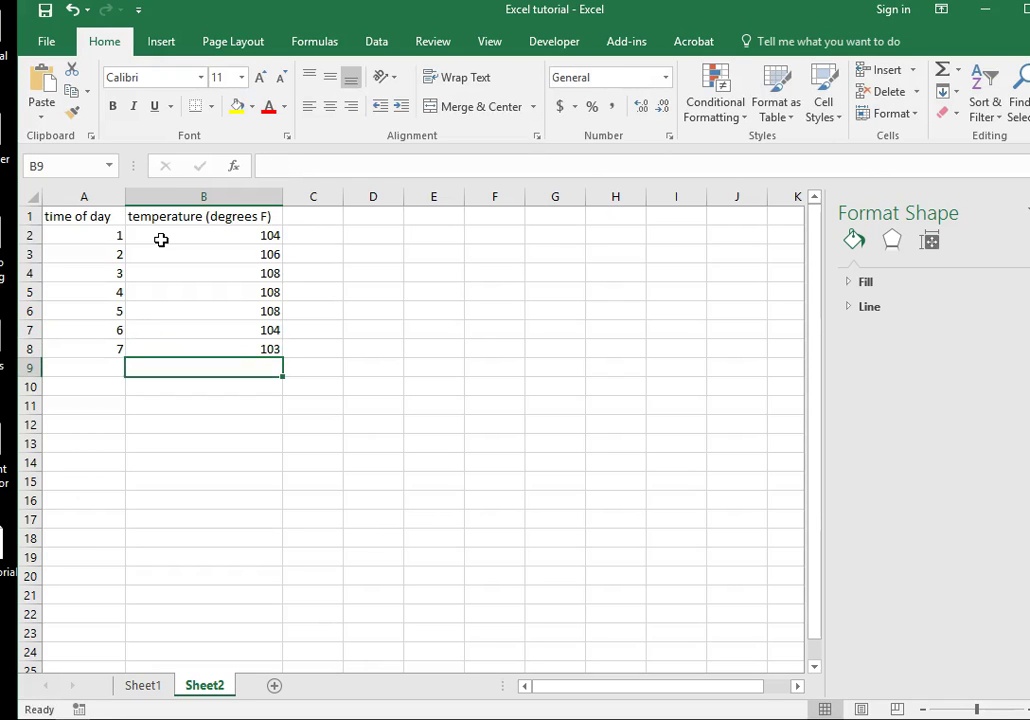
Step: Select the time and temperature table A1:B8 on Sheet2
click(171, 445)
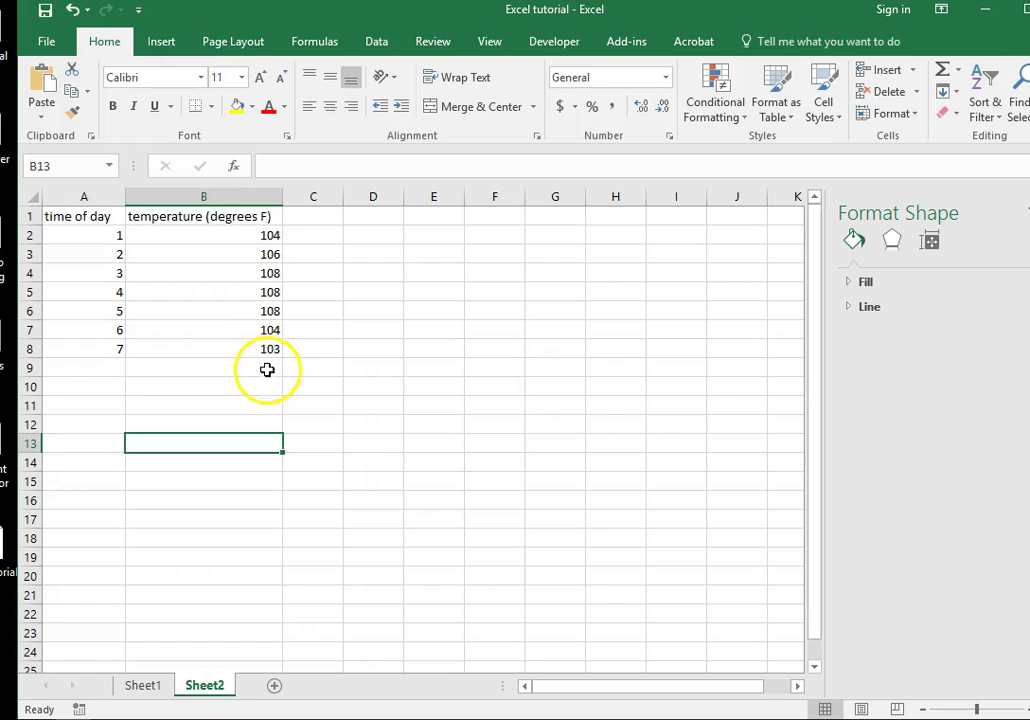
drag(271, 350, 74, 216)
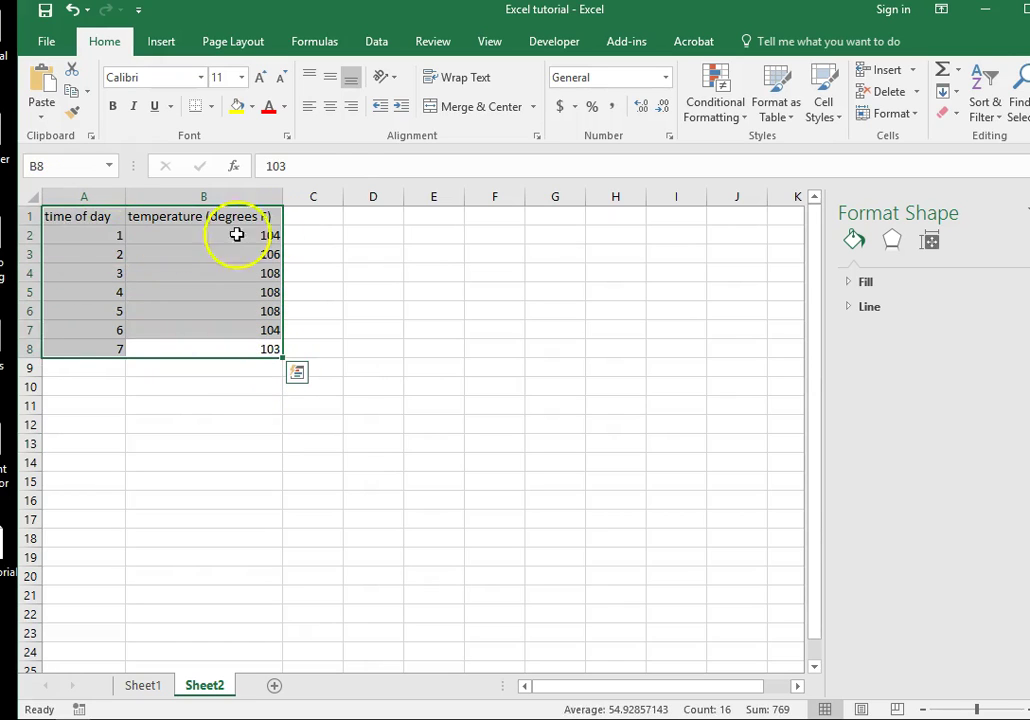
Step: Insert a Scatter with Straight Lines and Markers chart from the selected data
click(162, 42)
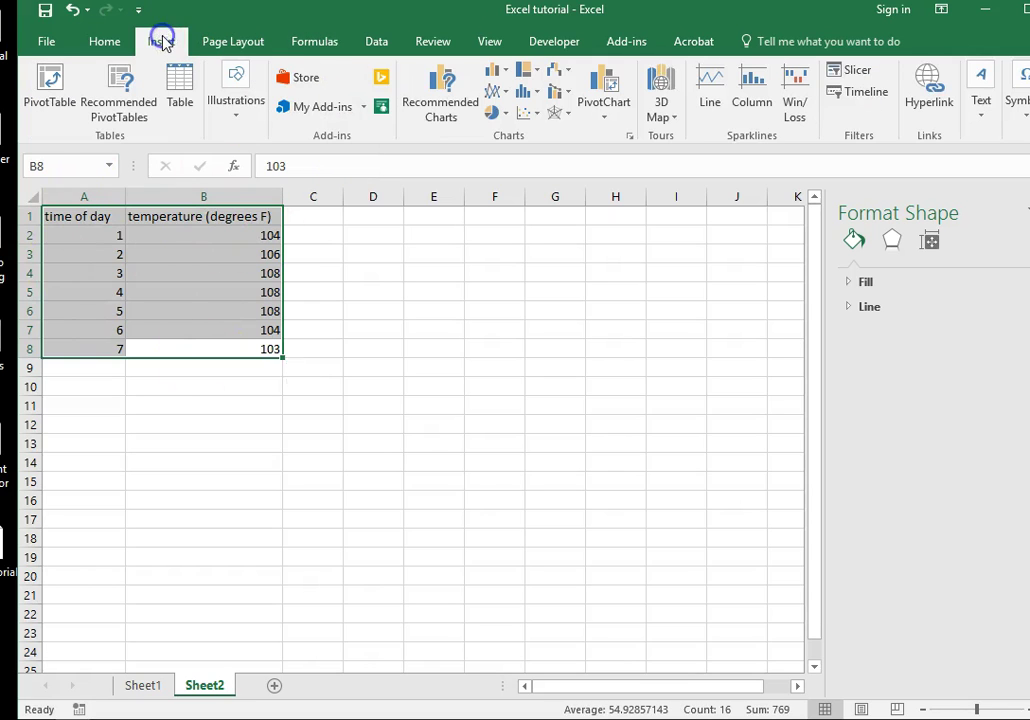
click(507, 95)
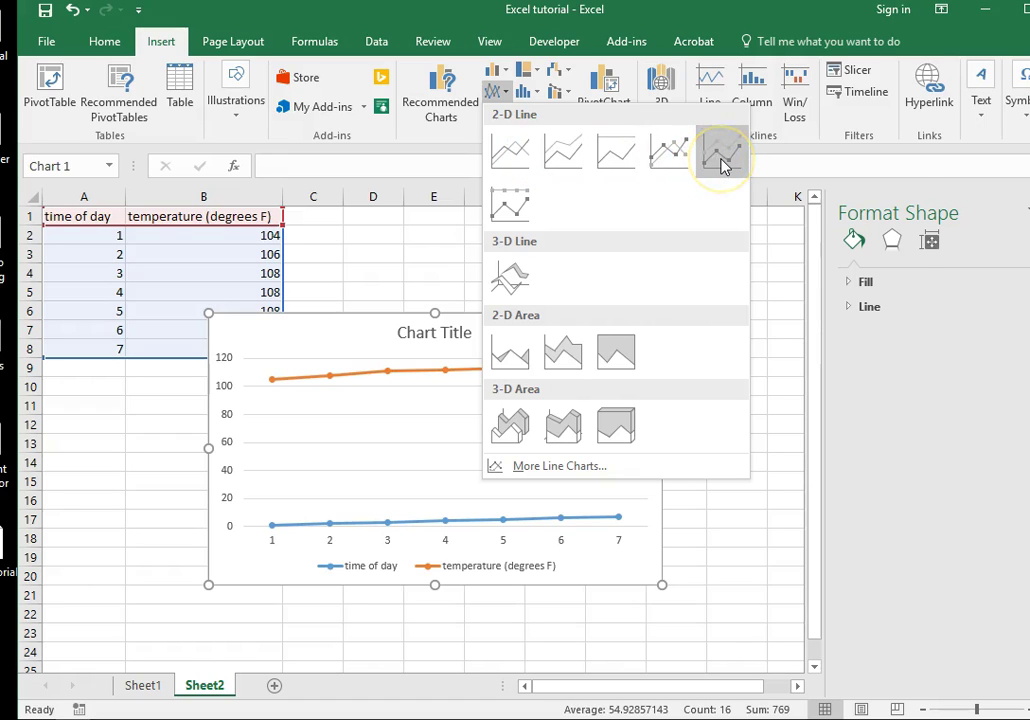
click(517, 98)
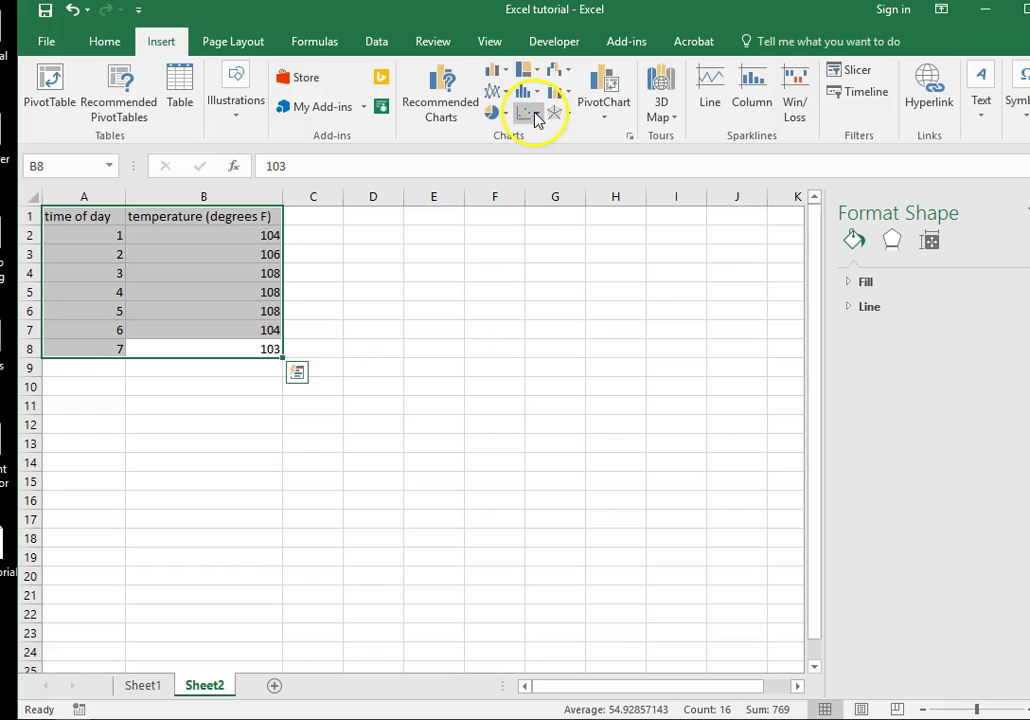
click(530, 113)
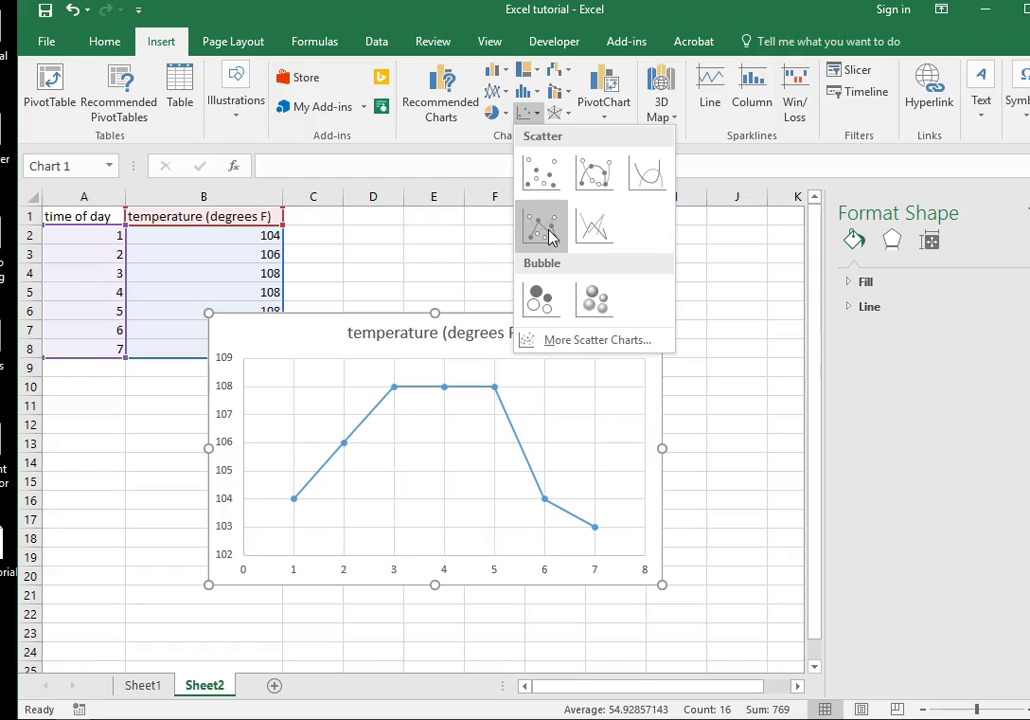
click(595, 232)
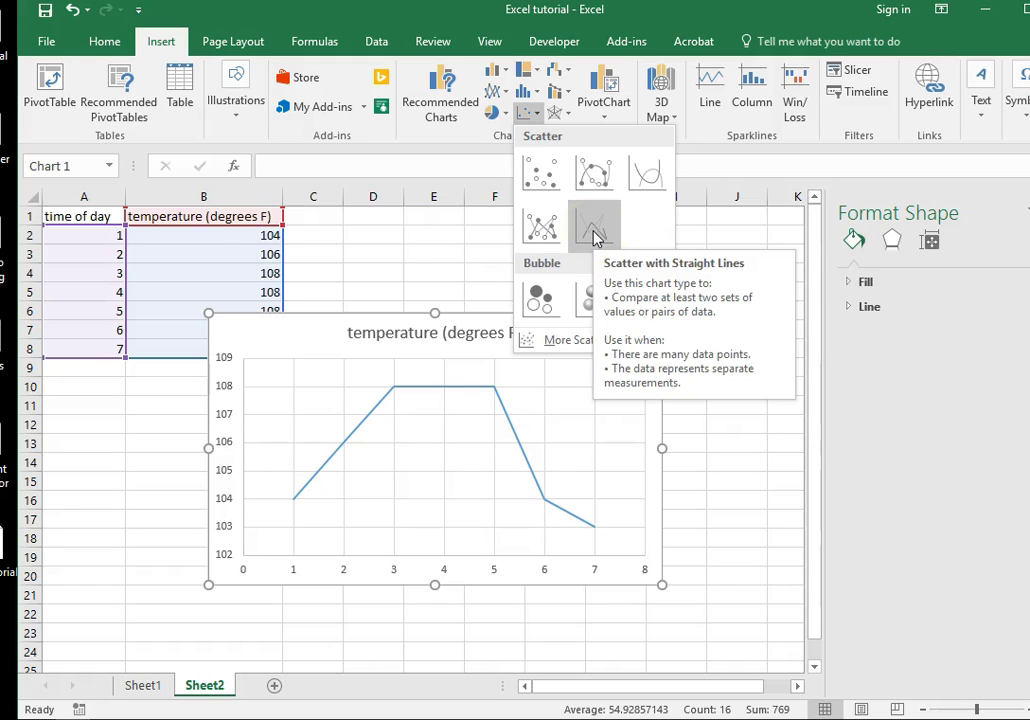
click(548, 230)
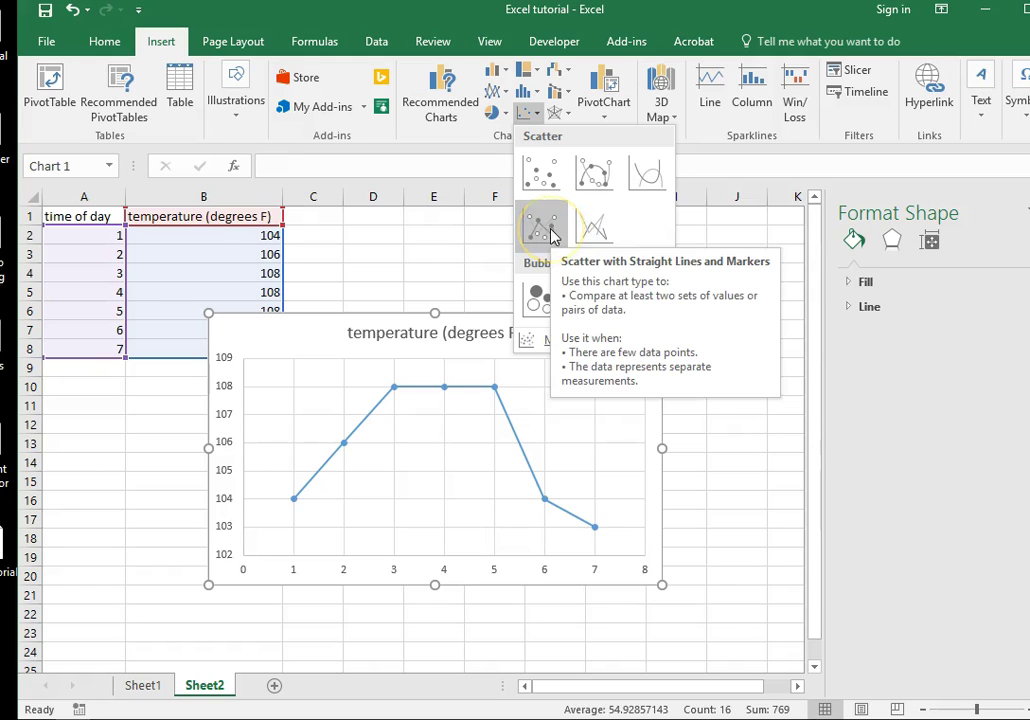
click(548, 230)
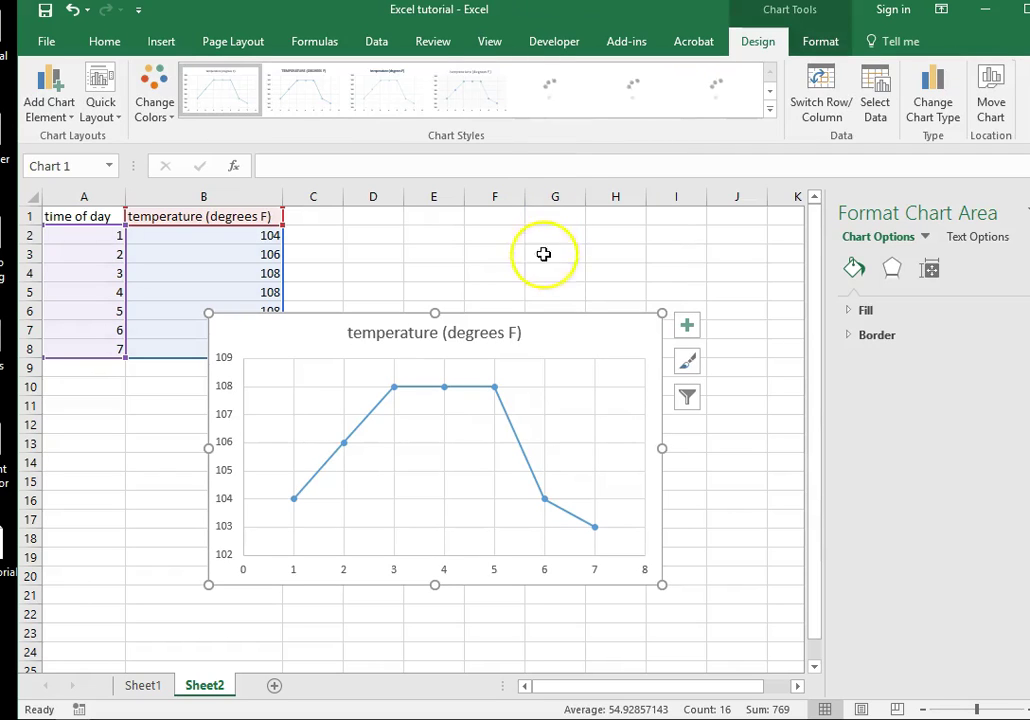
Step: Move the chart up and add axis titles 'Temperature (degrees F)' and 'Time in the afternoon'
drag(561, 317, 589, 258)
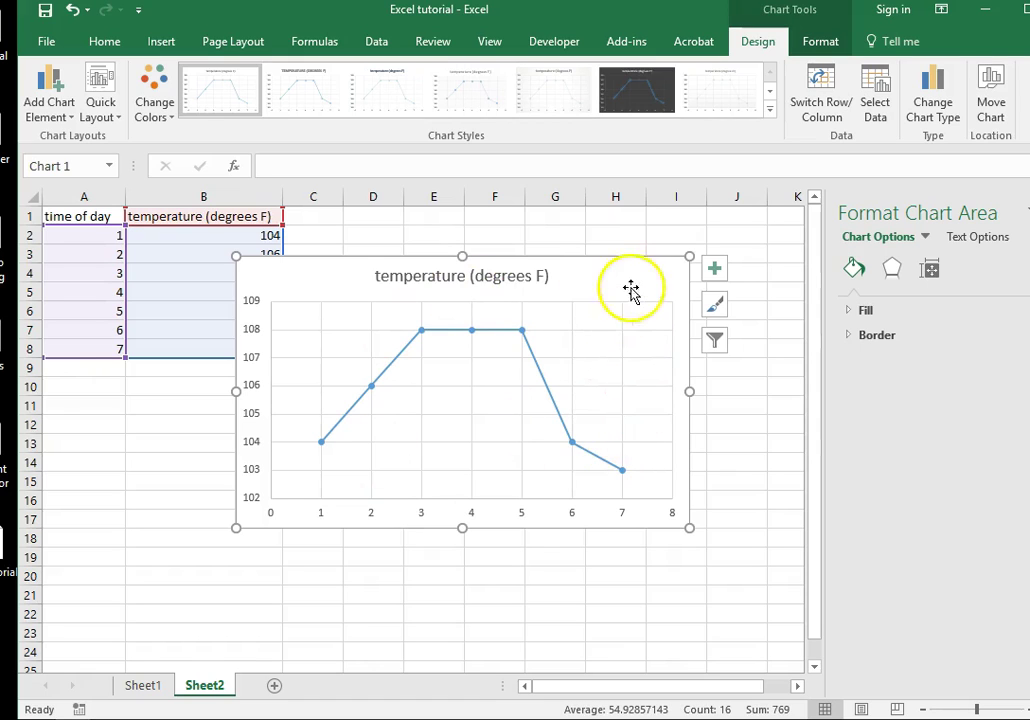
click(713, 270)
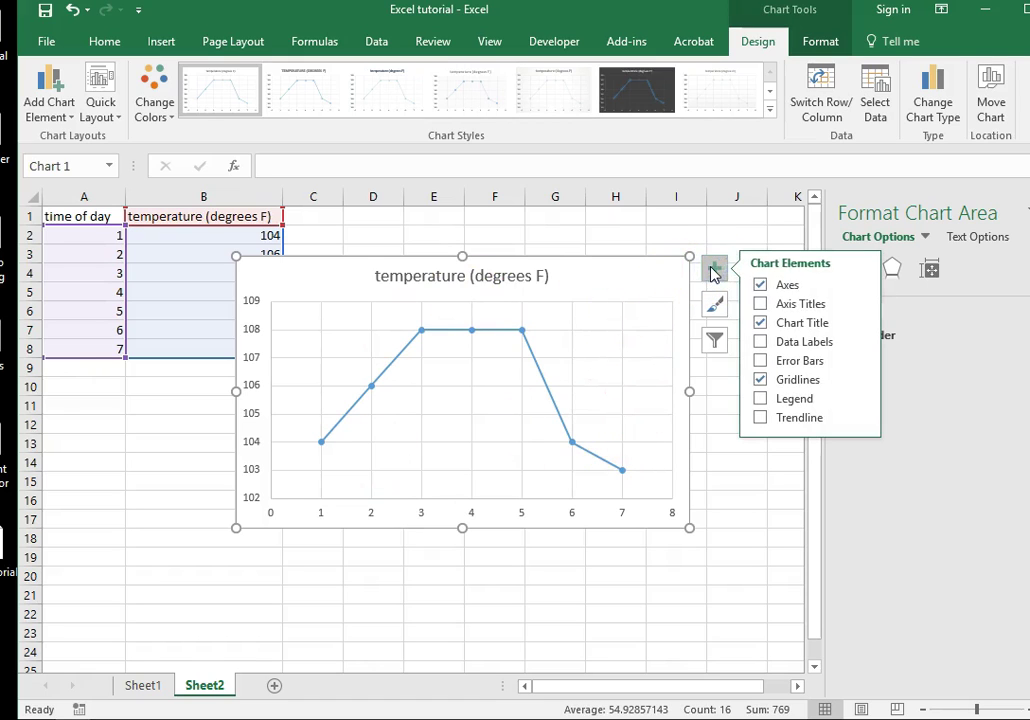
click(762, 305)
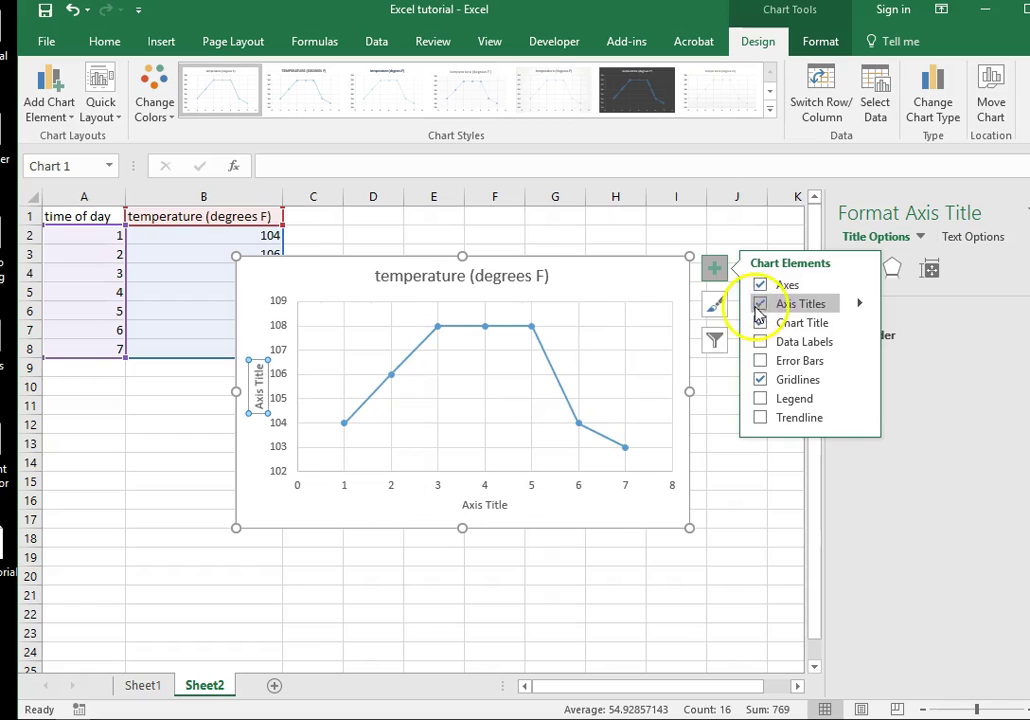
click(258, 370)
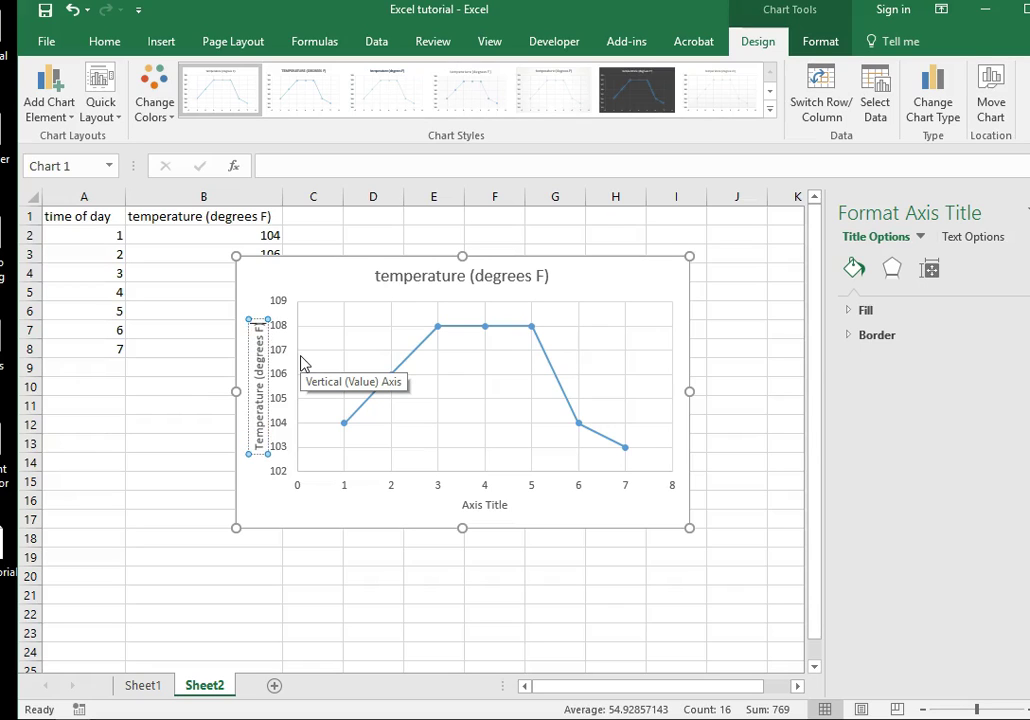
click(494, 509)
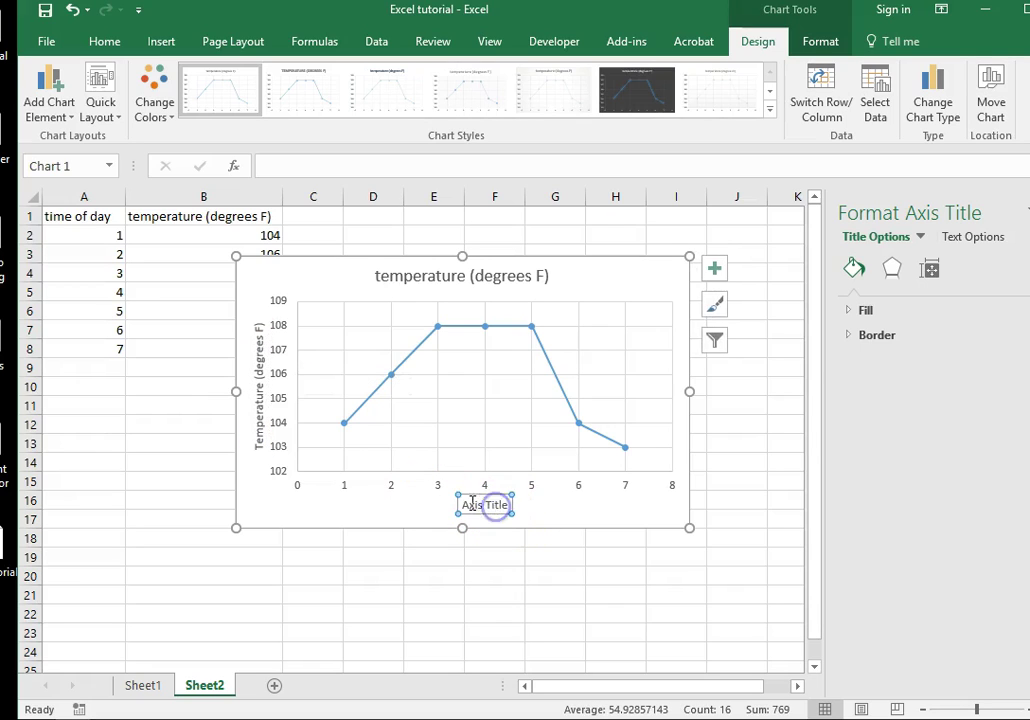
drag(464, 505, 520, 504)
text(Ti)
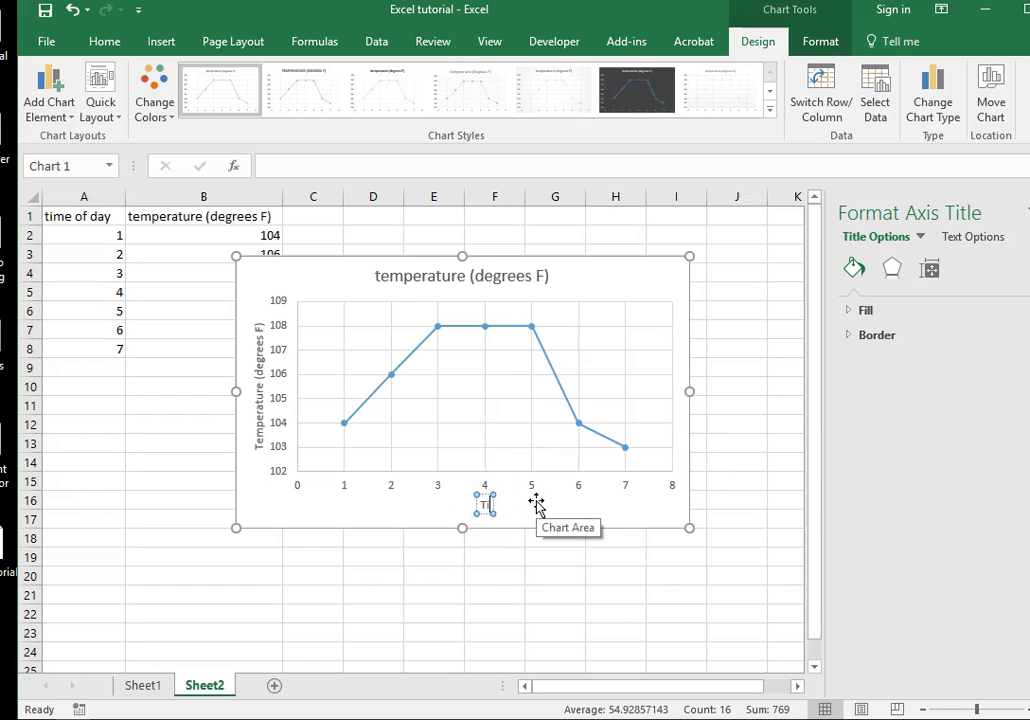
text(me in the afterno)
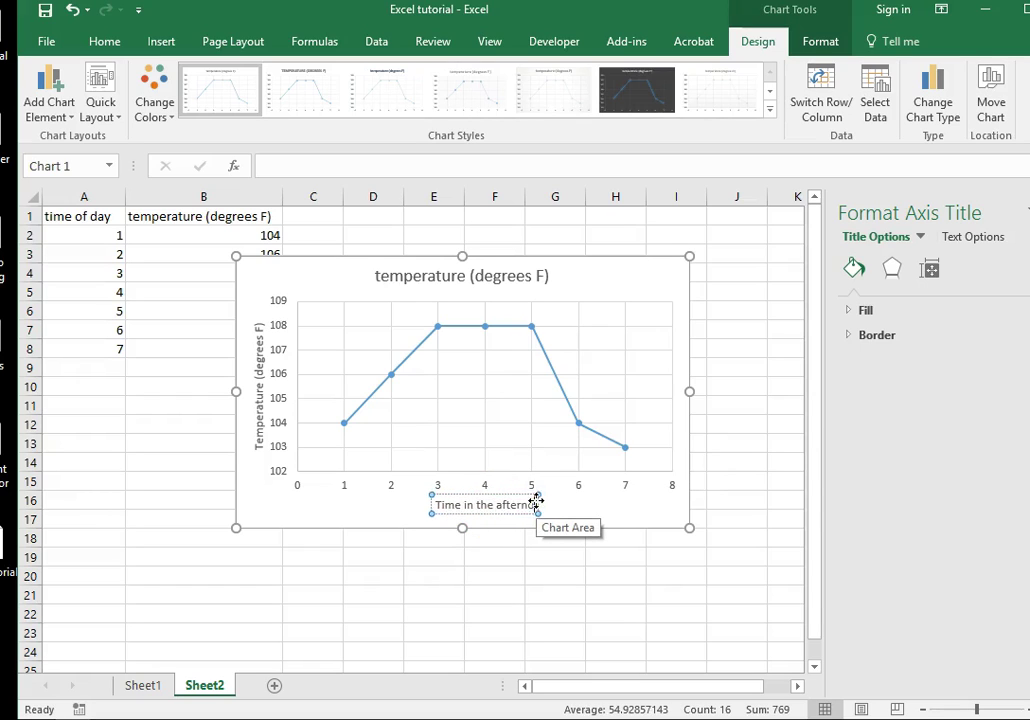
text(on)
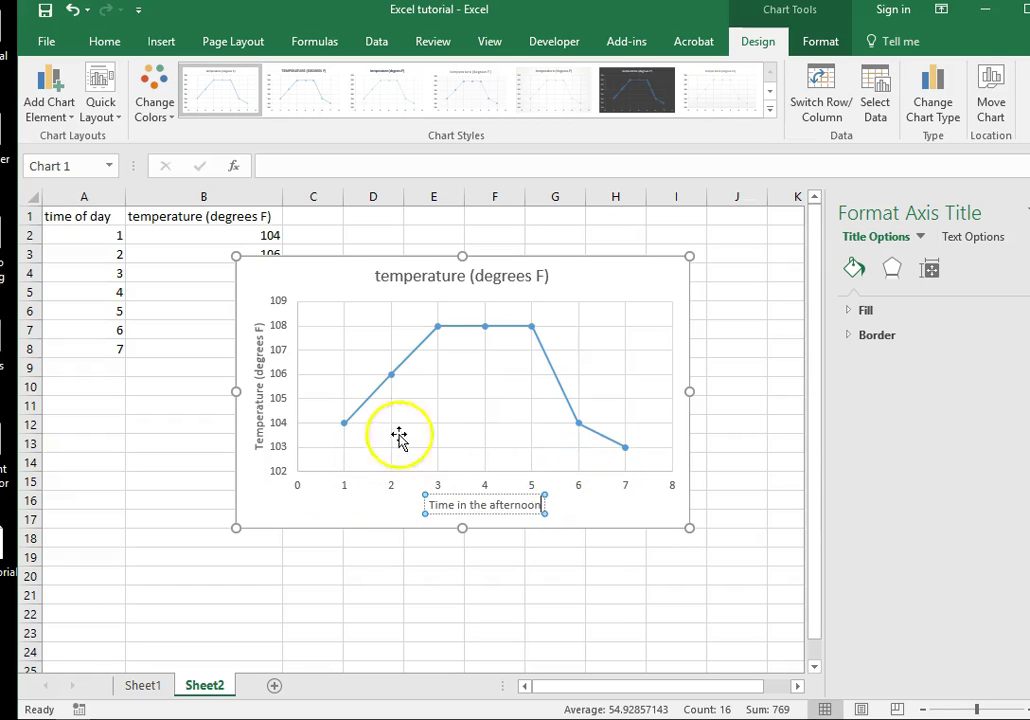
Step: Retitle the chart 'Temperature profile during the afternoon on 7/27/2016 in Mesa, AZ'
click(397, 283)
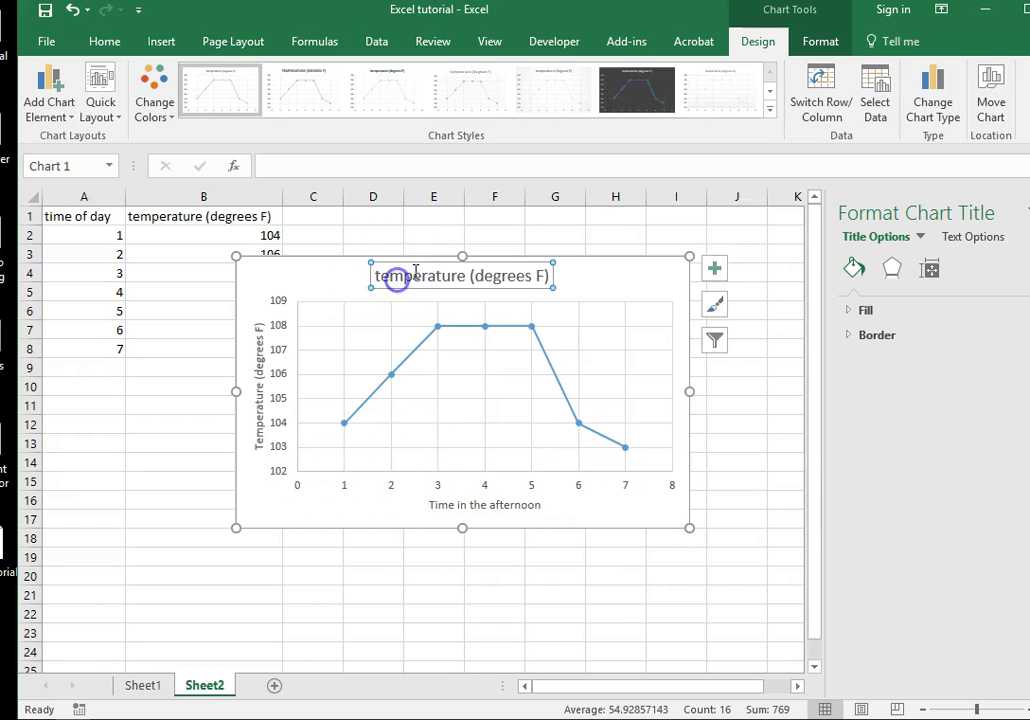
click(376, 275)
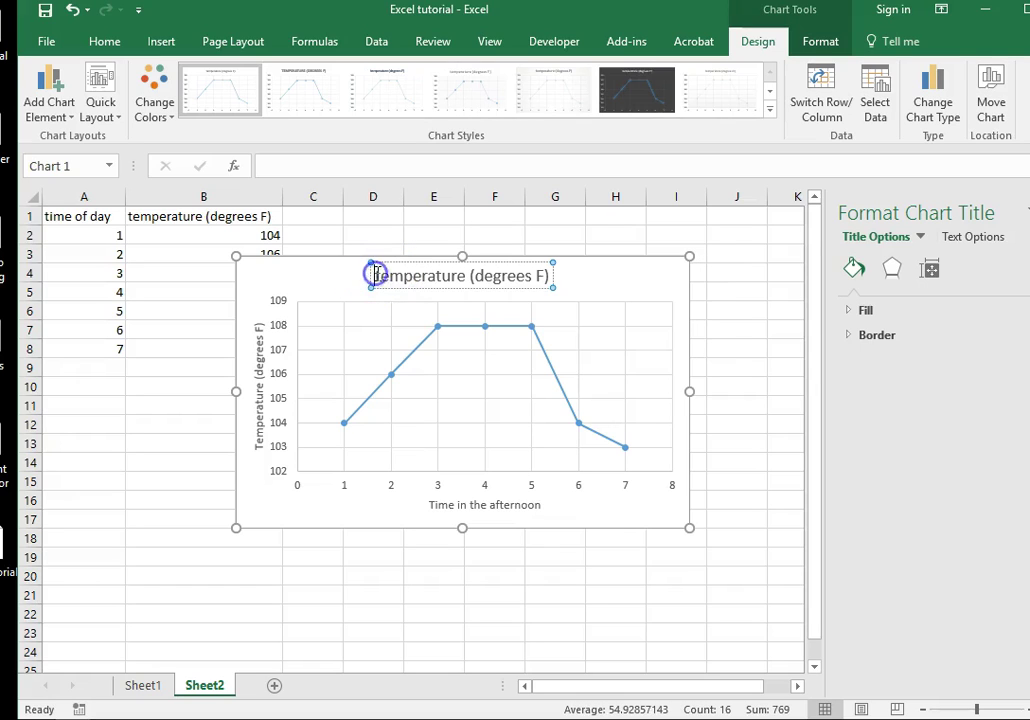
drag(376, 275, 545, 275)
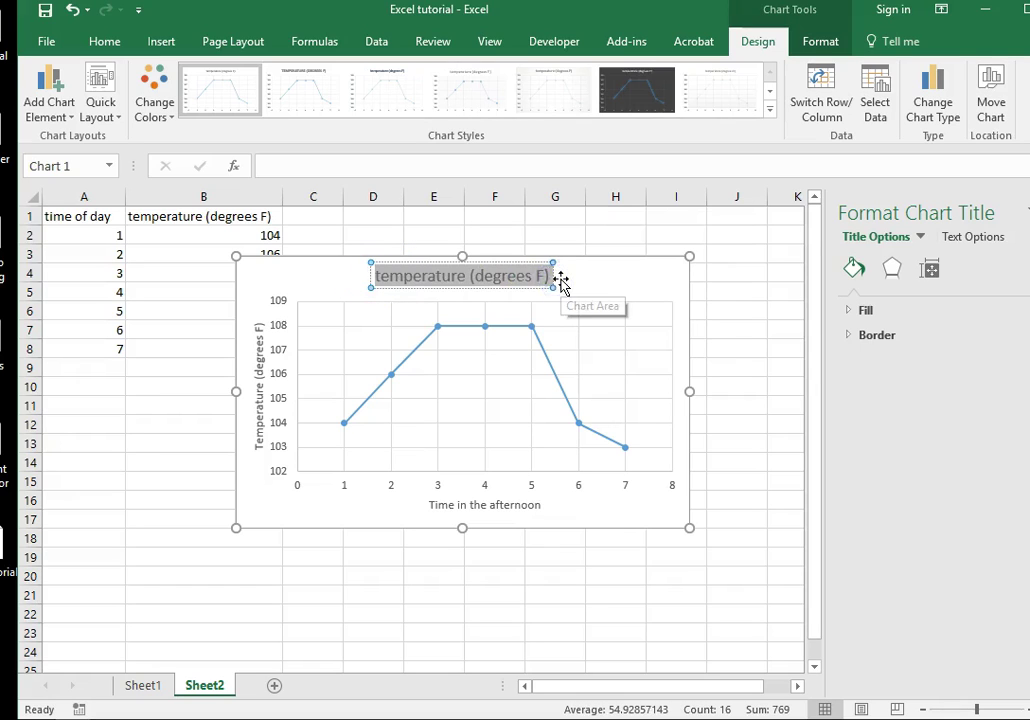
text(Temperature)
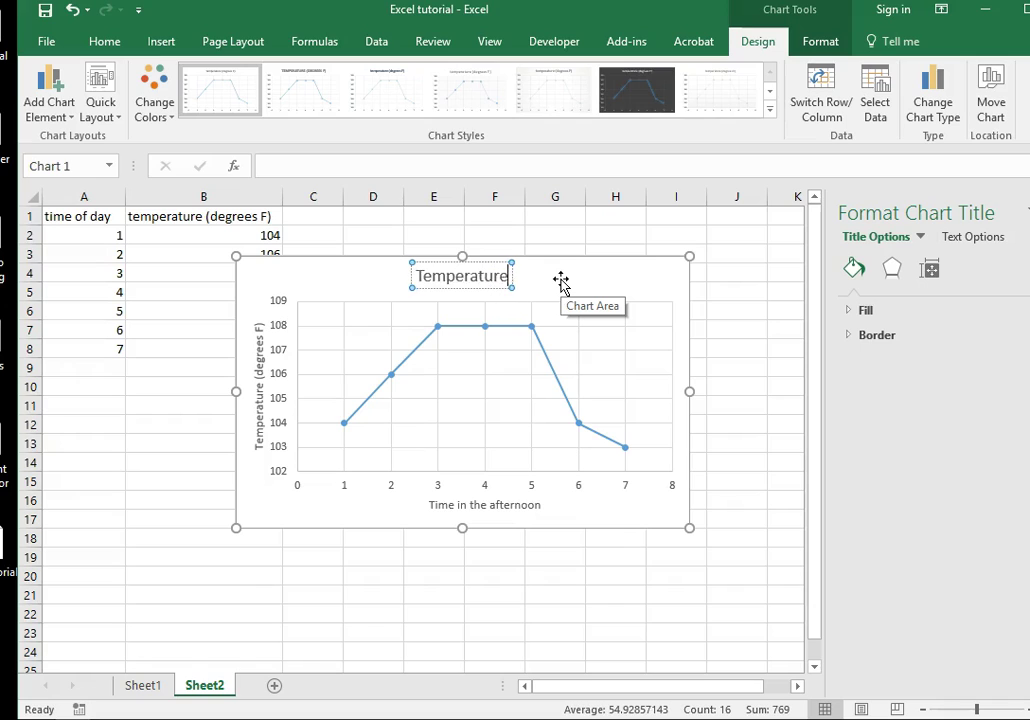
text( profile)
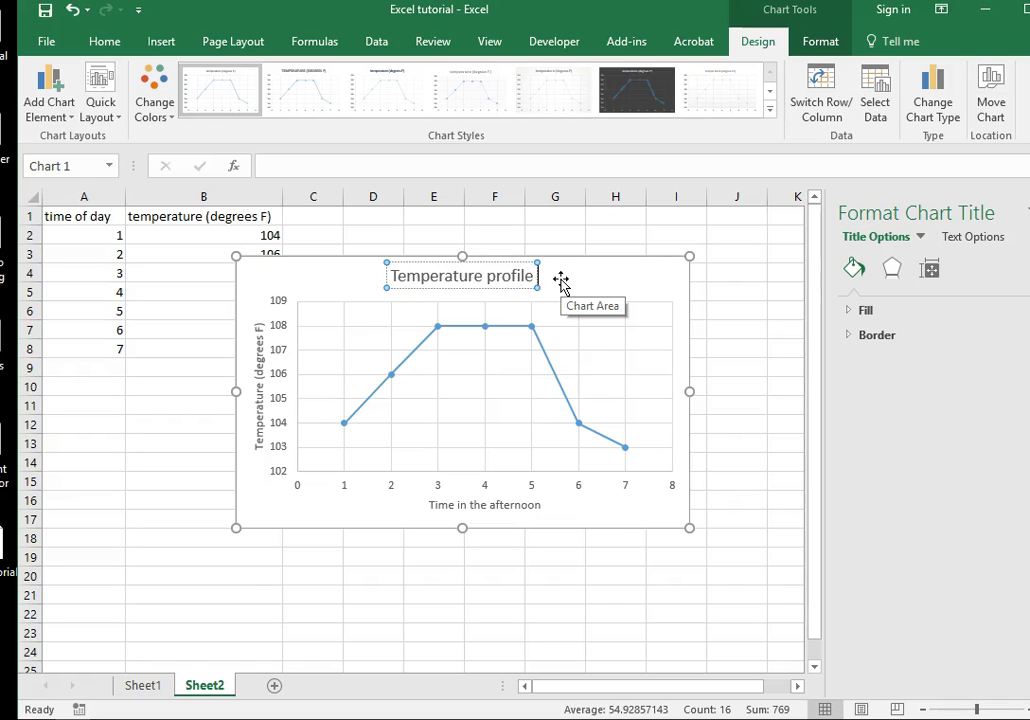
text( during th)
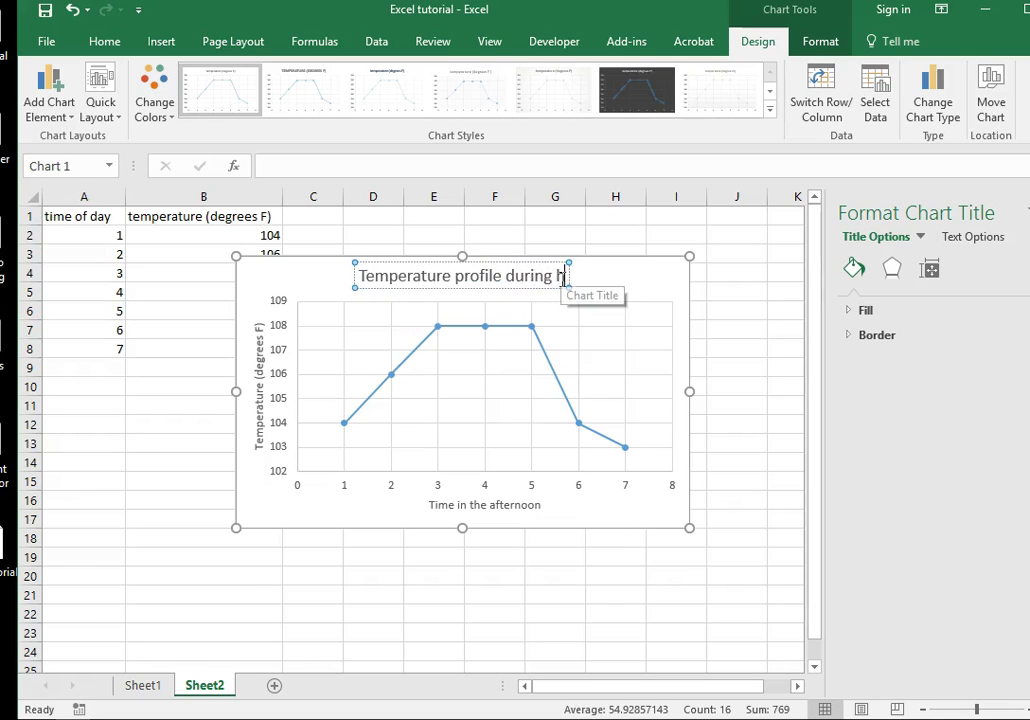
text(e afterno)
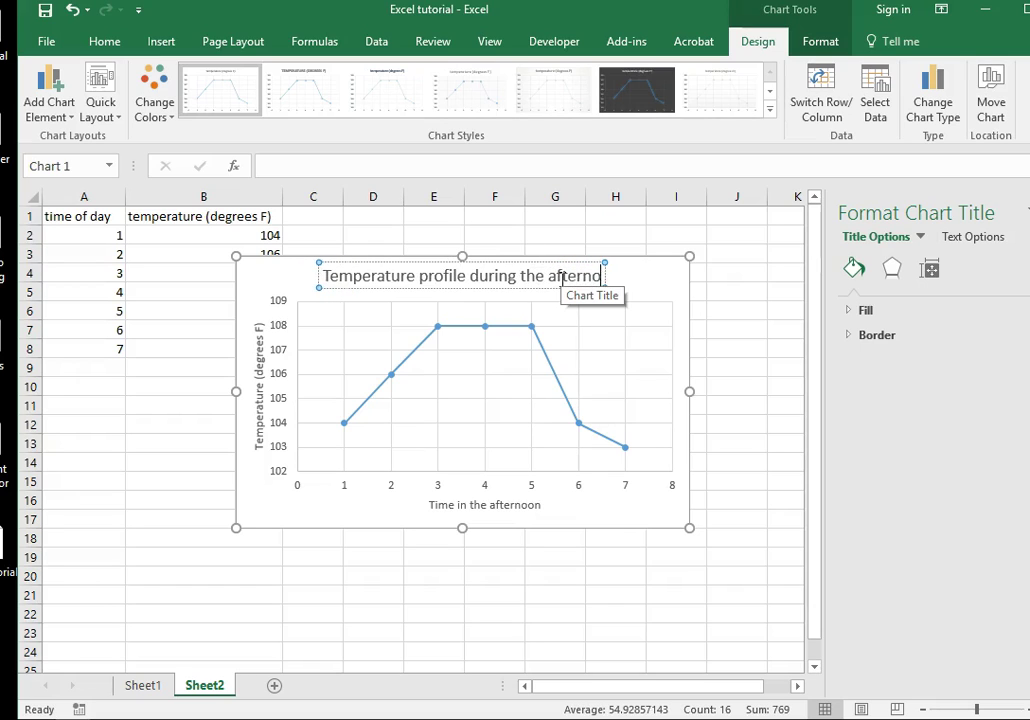
text(on in)
key(BackSpace)
key(BackSpace)
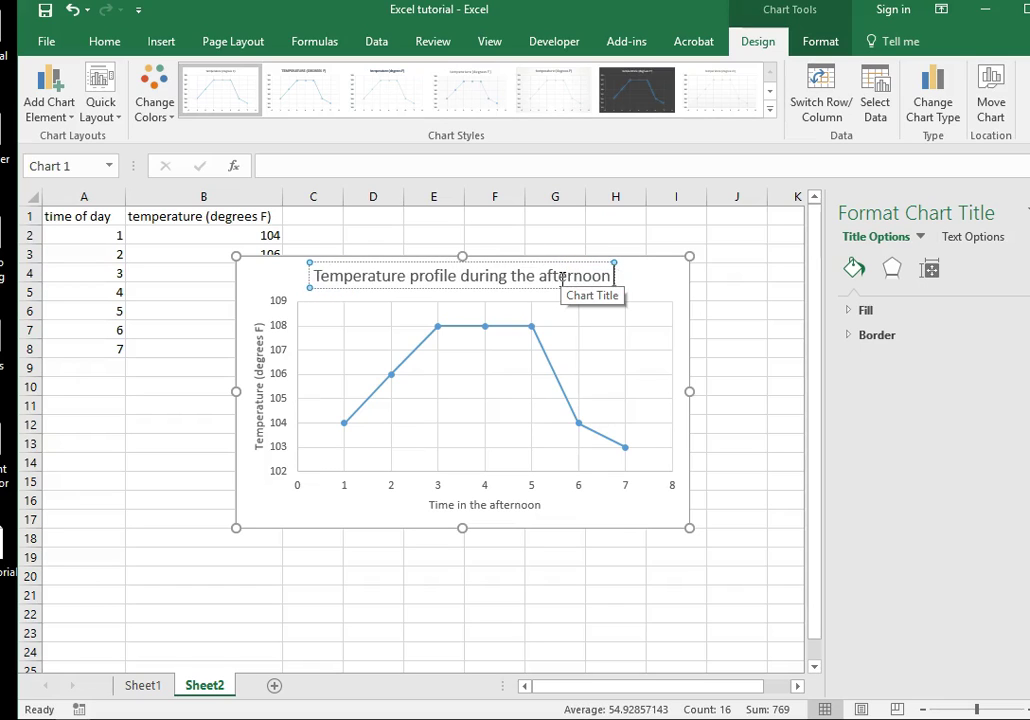
text(on)
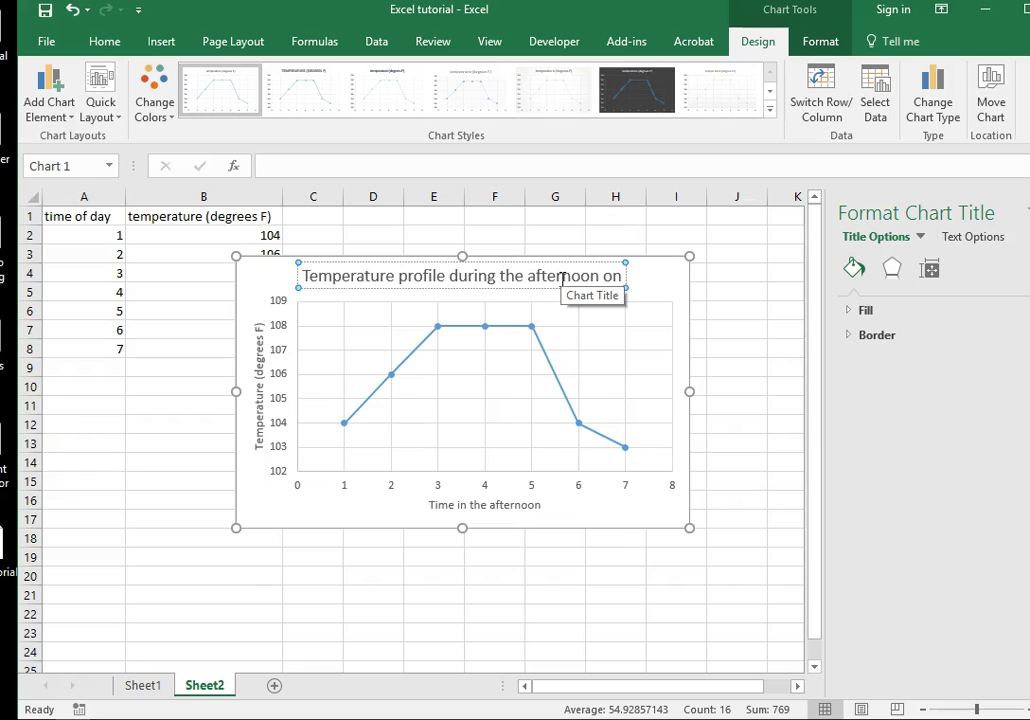
text( 7/27/2016 in)
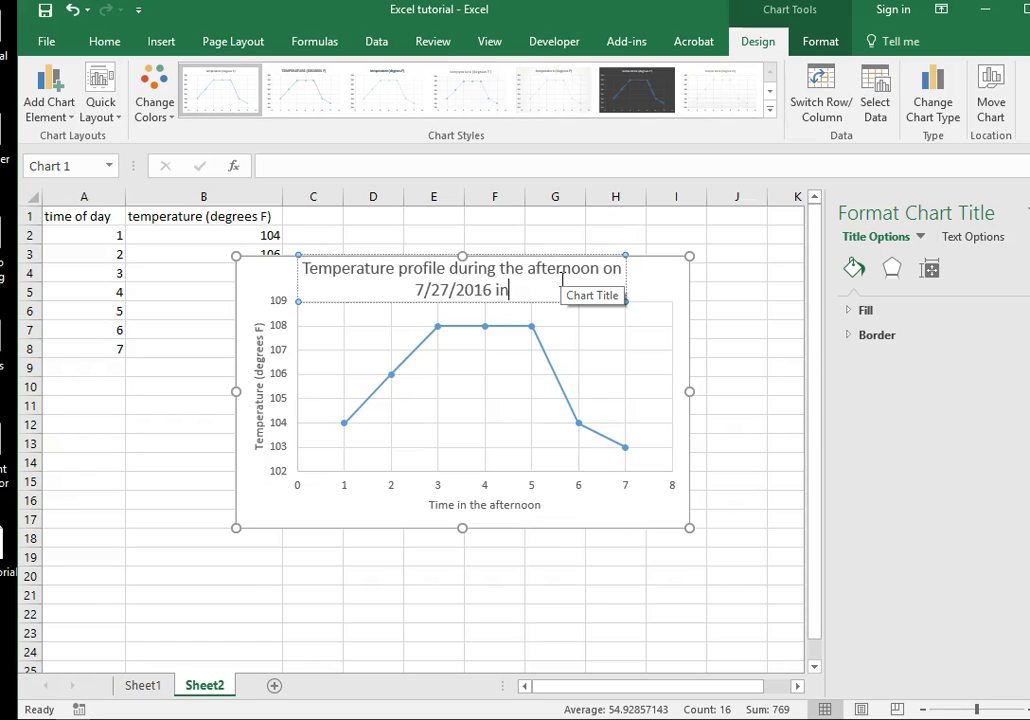
text( Mesa, AZ)
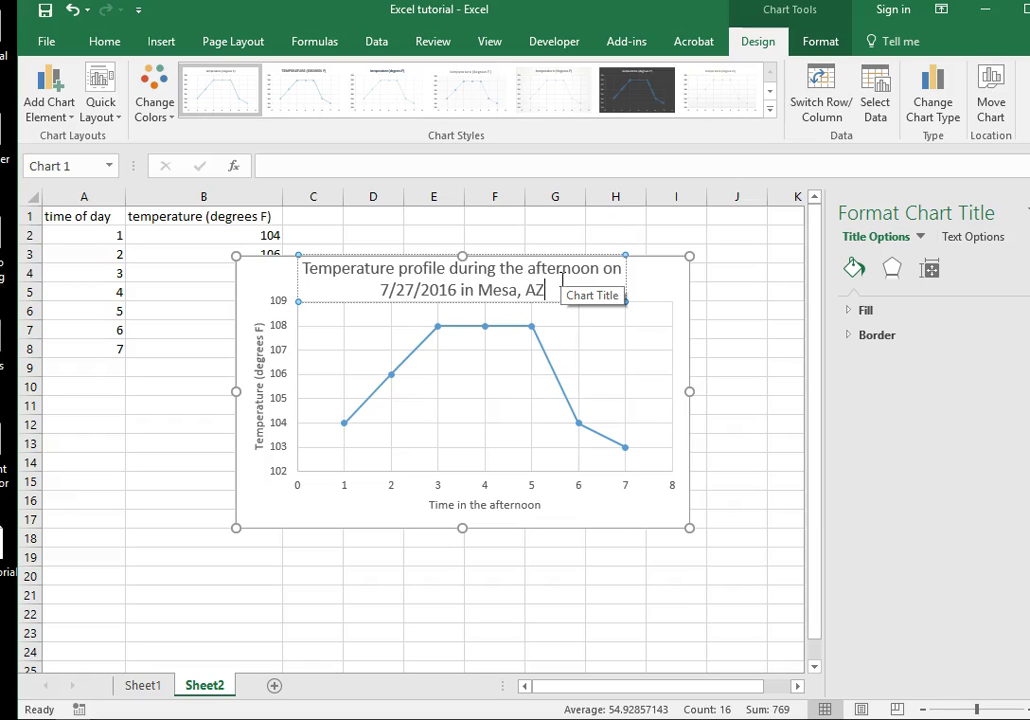
click(720, 385)
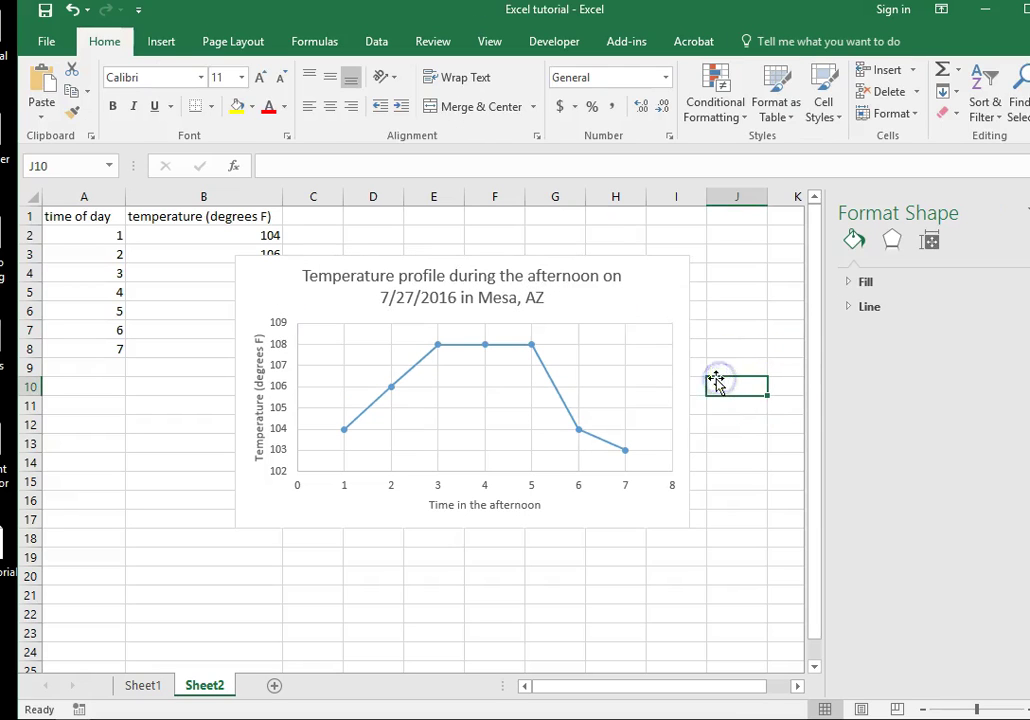
Step: Try an orange colour scheme on the temperature chart, then revert the line to blue
click(638, 285)
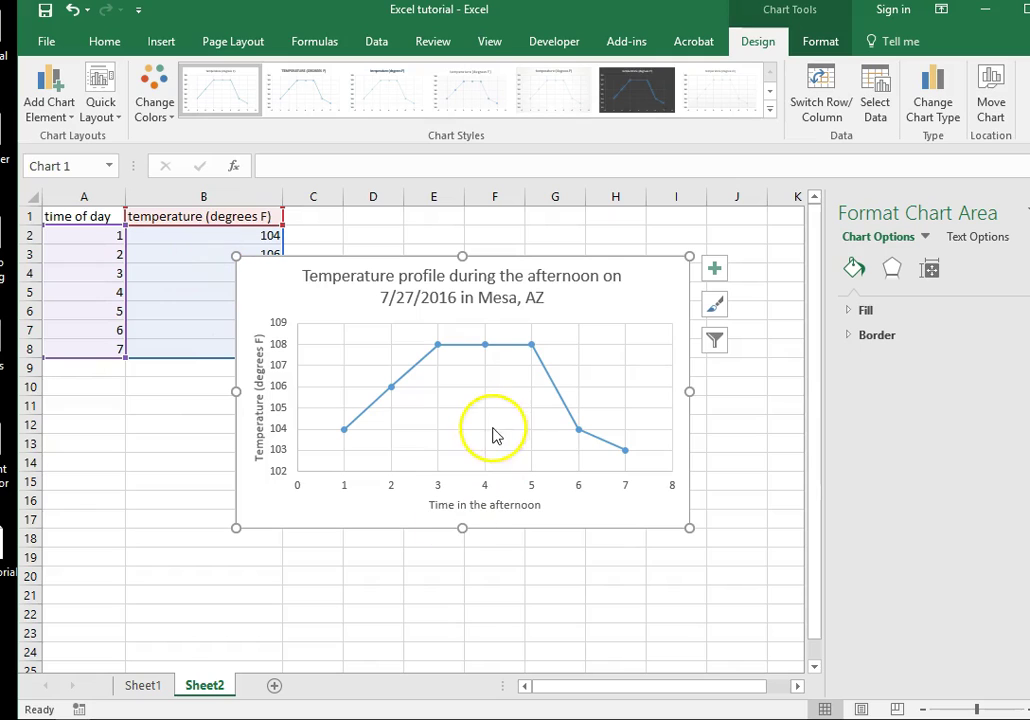
click(160, 107)
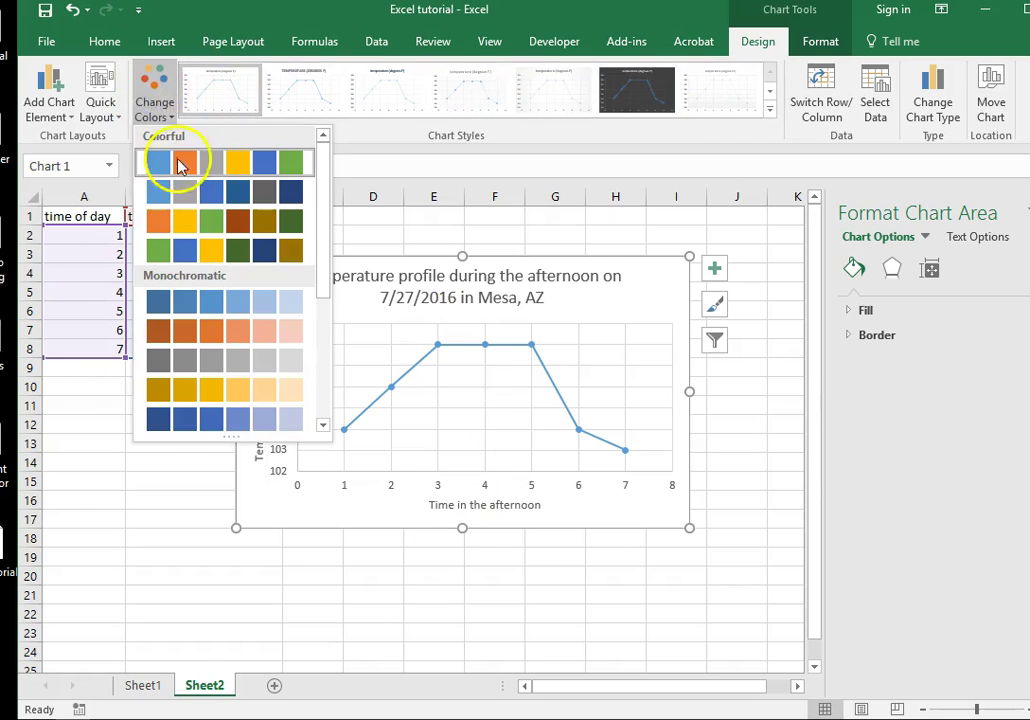
click(186, 221)
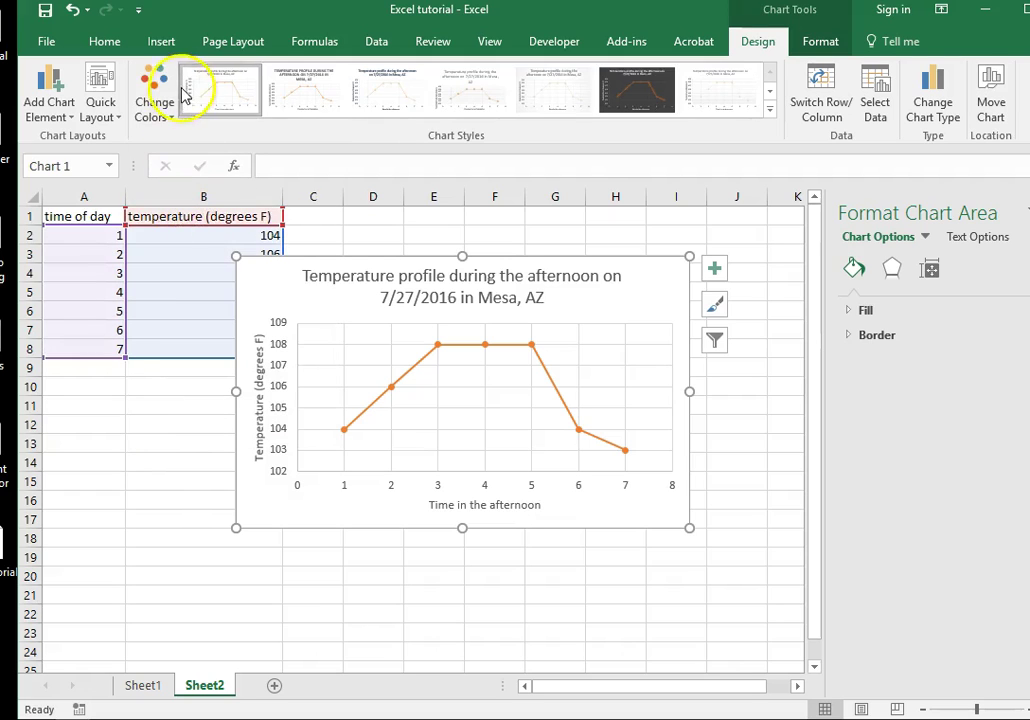
click(165, 106)
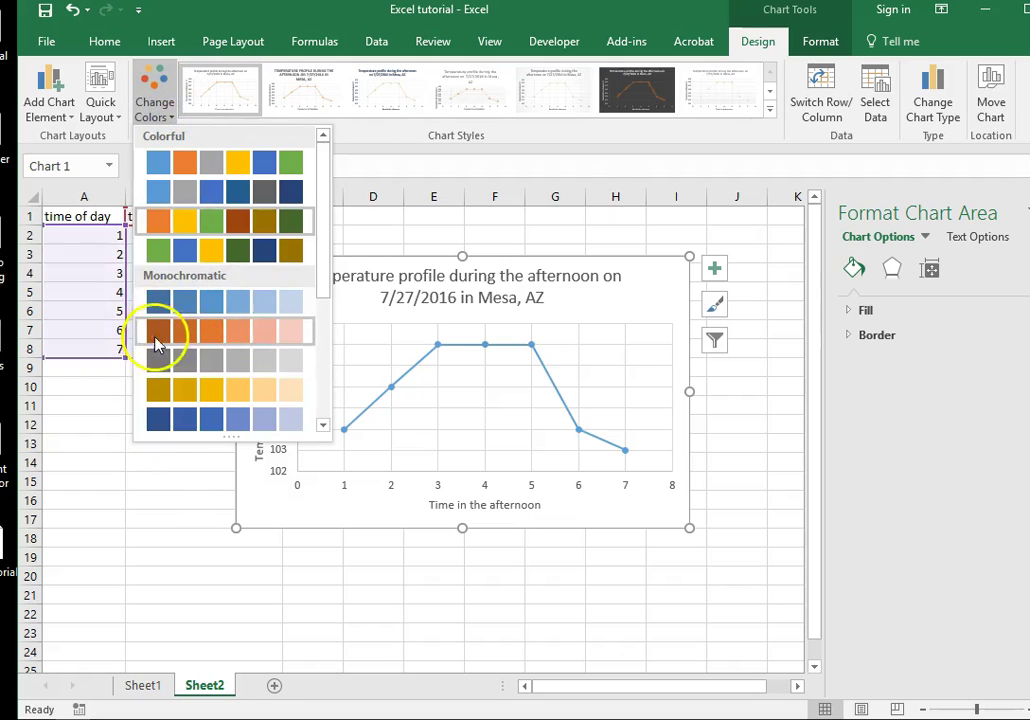
click(158, 421)
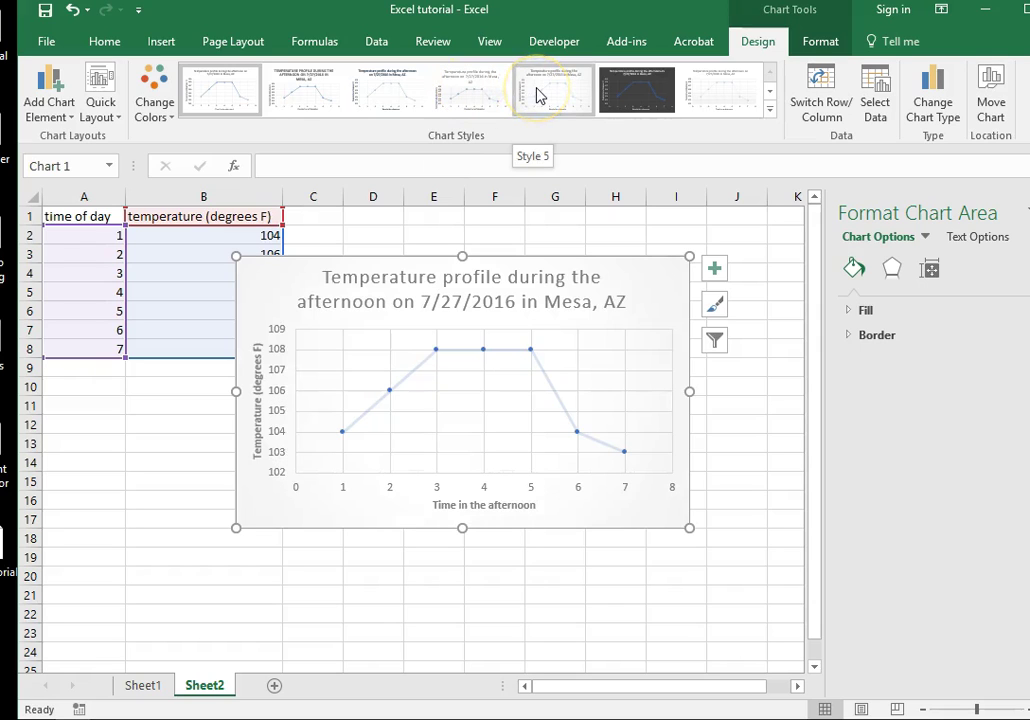
Step: Try chart Style 6, then apply Style 7 for a light dotted-line look
click(631, 90)
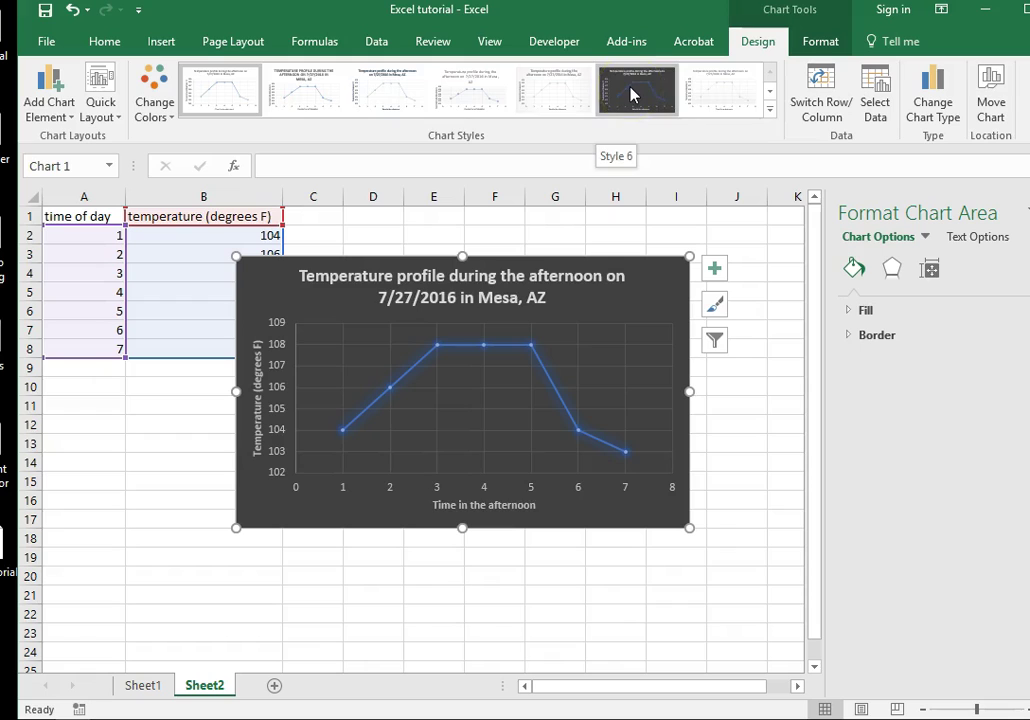
click(690, 90)
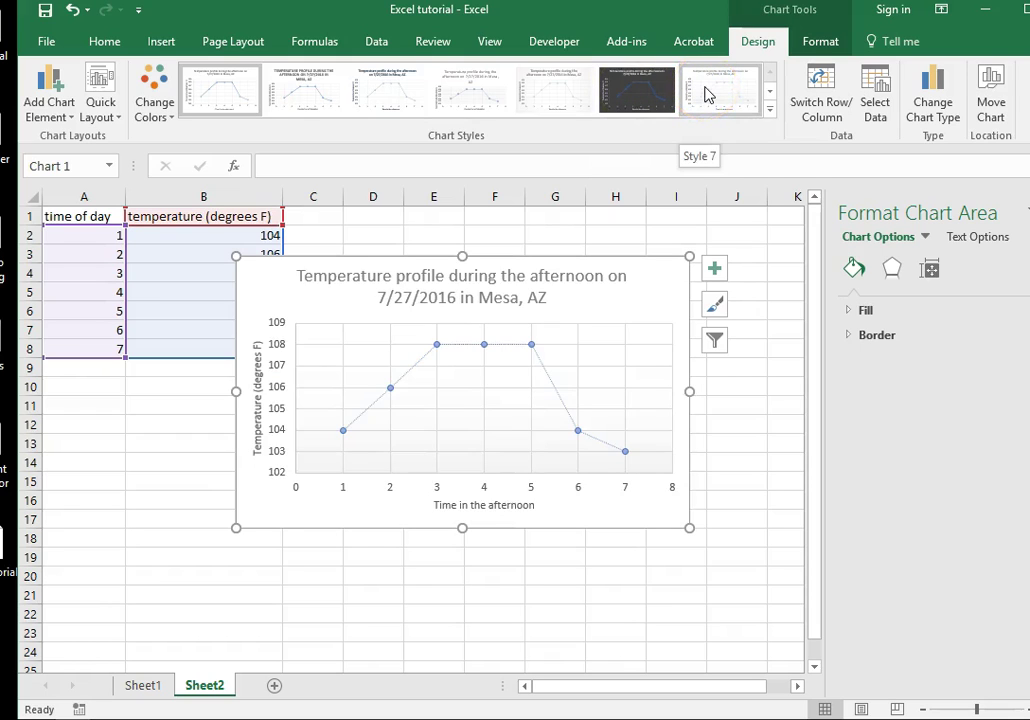
click(692, 100)
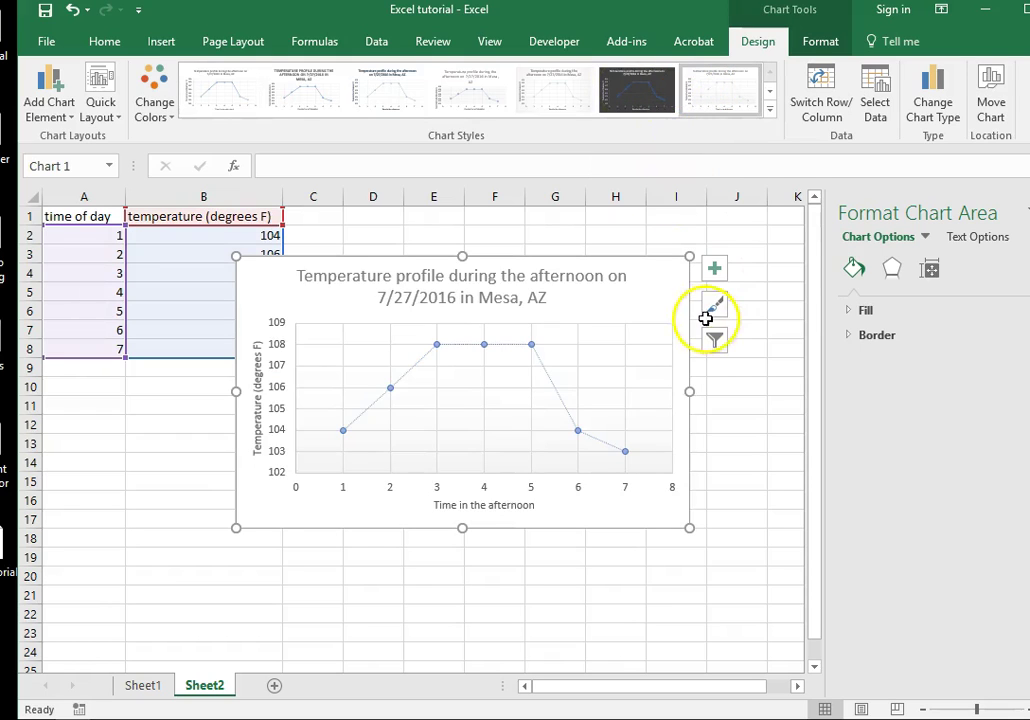
click(771, 112)
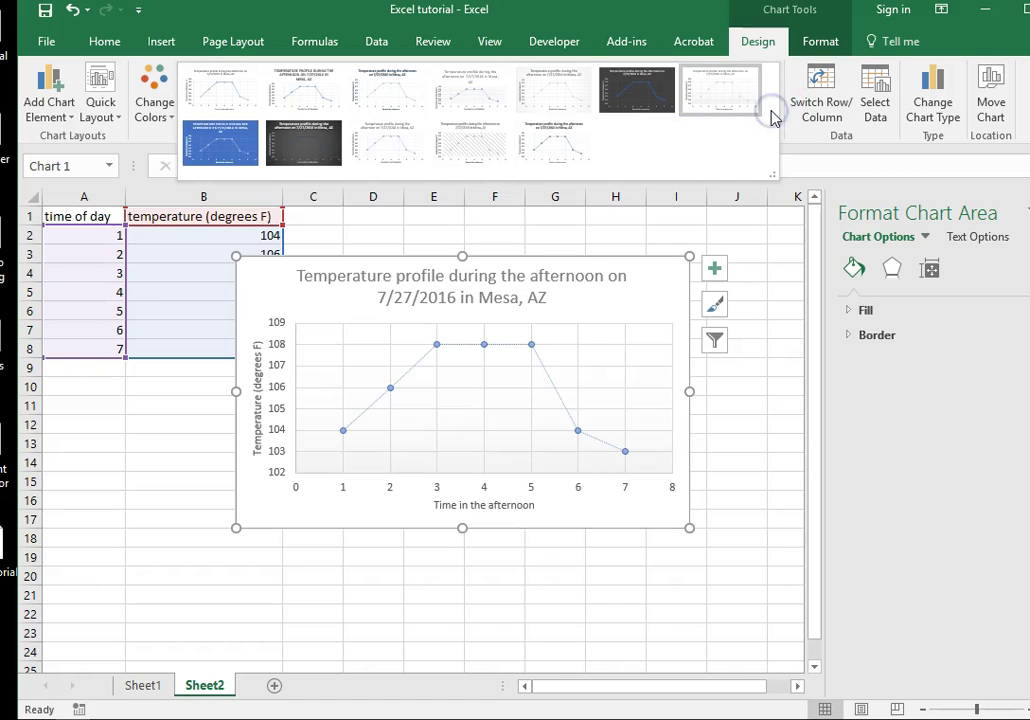
Step: Copy the temperature chart's whole chart area and return to the 'Excel tutorial' Word document
click(774, 170)
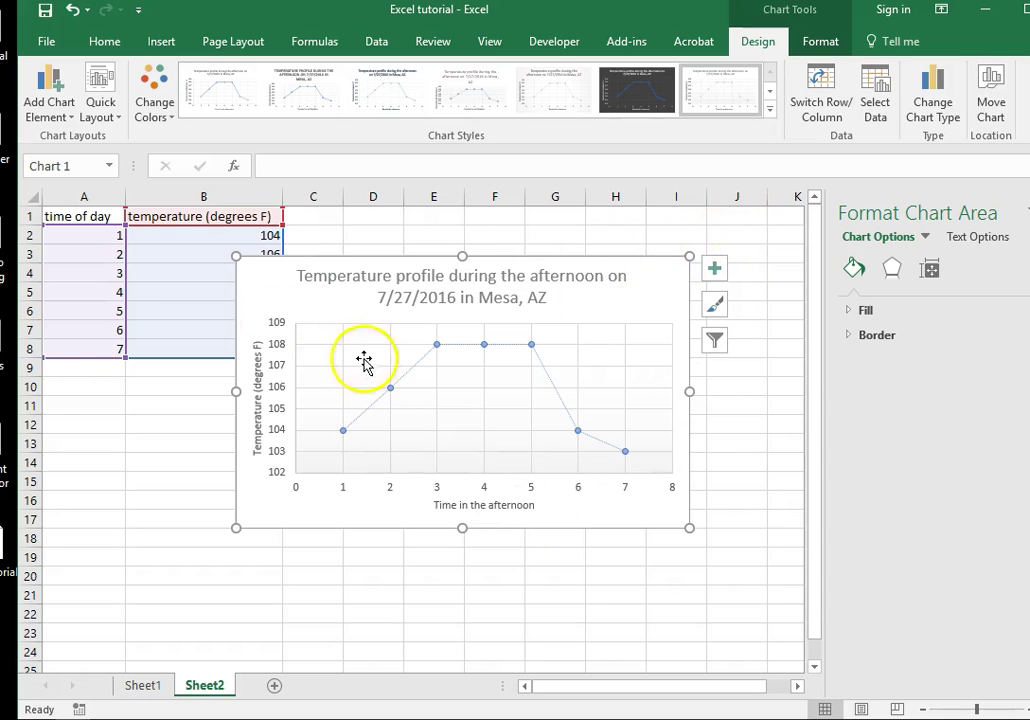
click(653, 258)
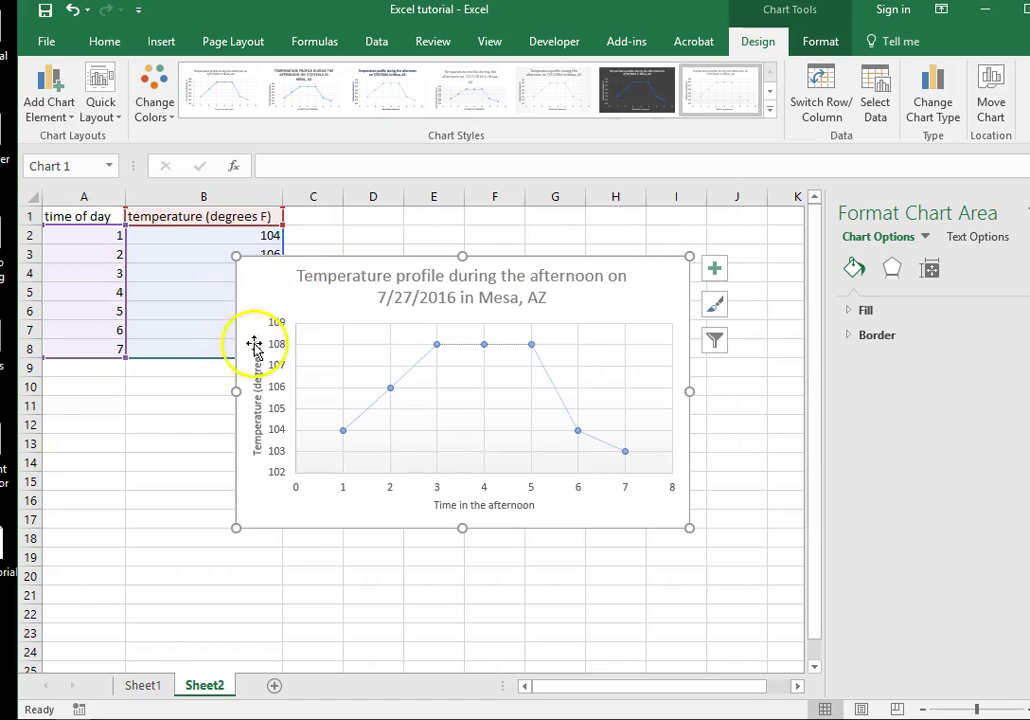
drag(115, 443, 120, 430)
click(299, 261)
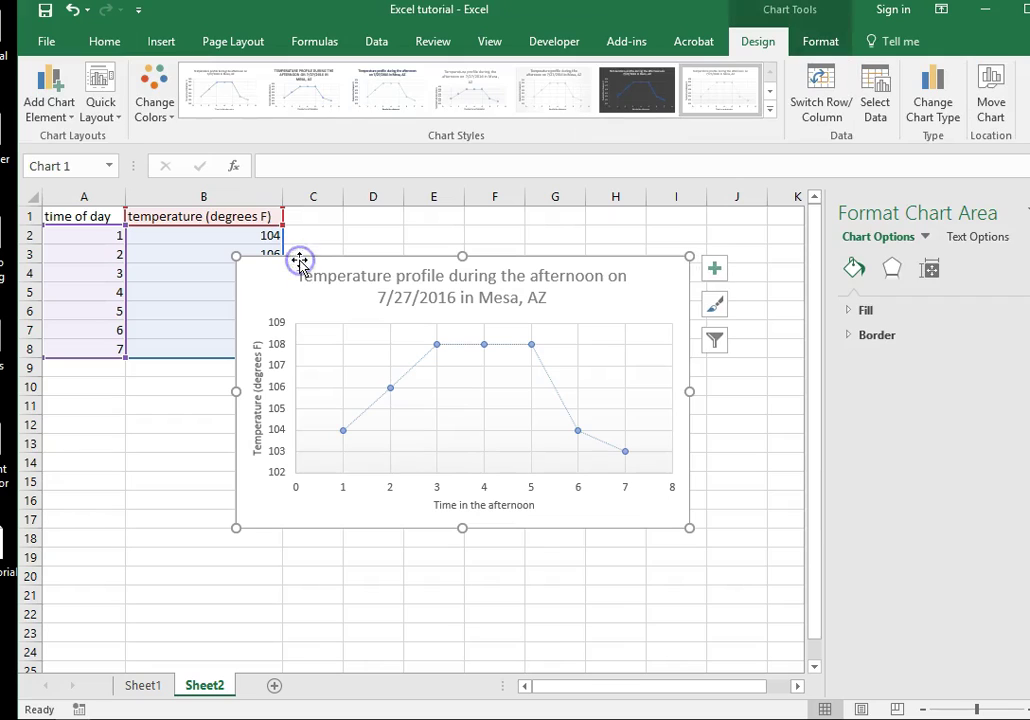
click(281, 262)
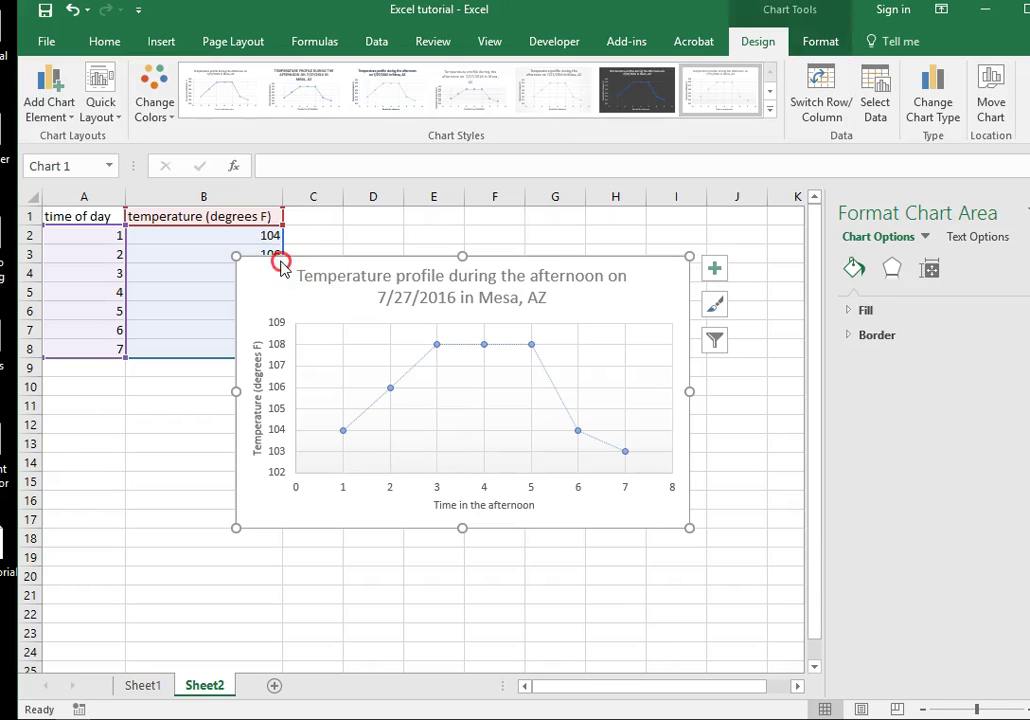
right_click(289, 257)
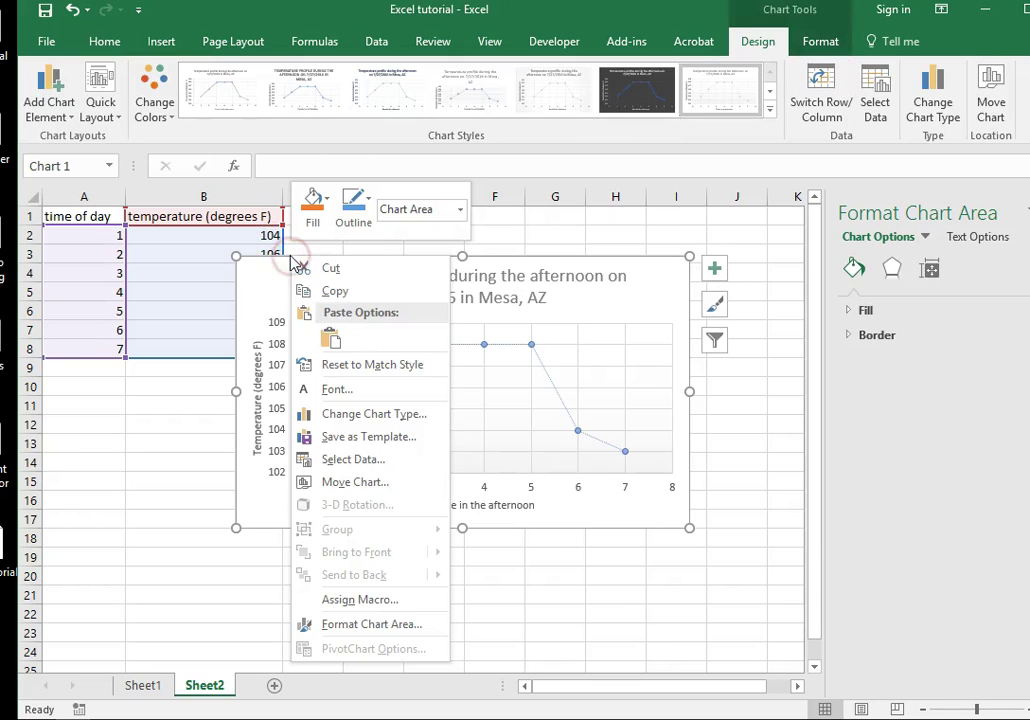
click(334, 292)
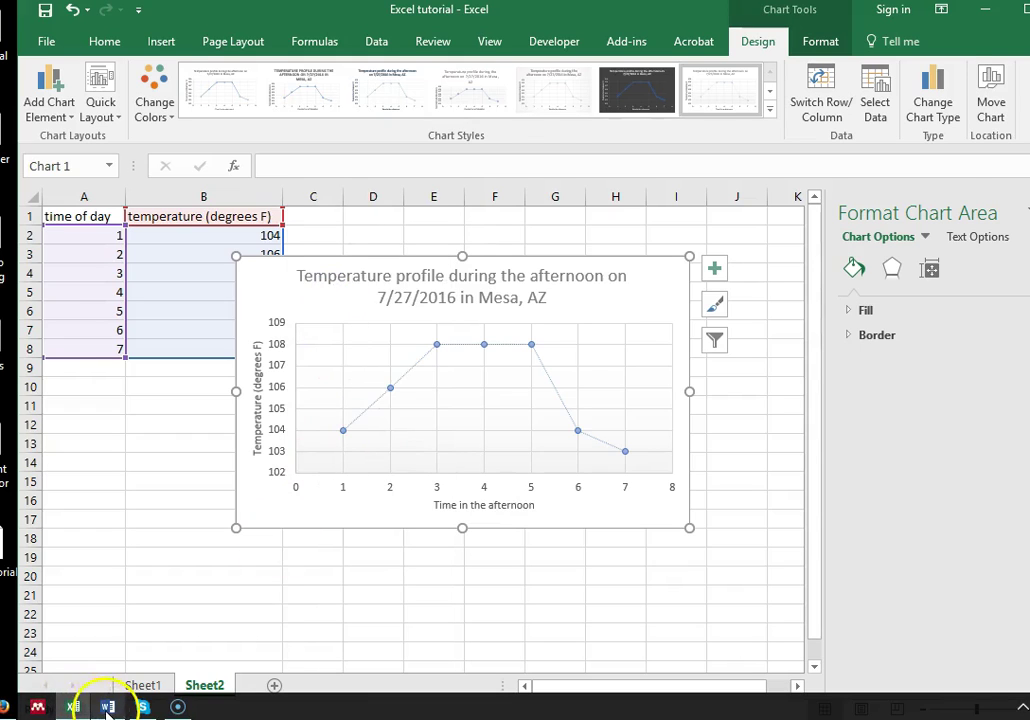
click(108, 714)
Step: Paste the temperature chart as a picture on a new line below 'Figure 2.'
click(269, 632)
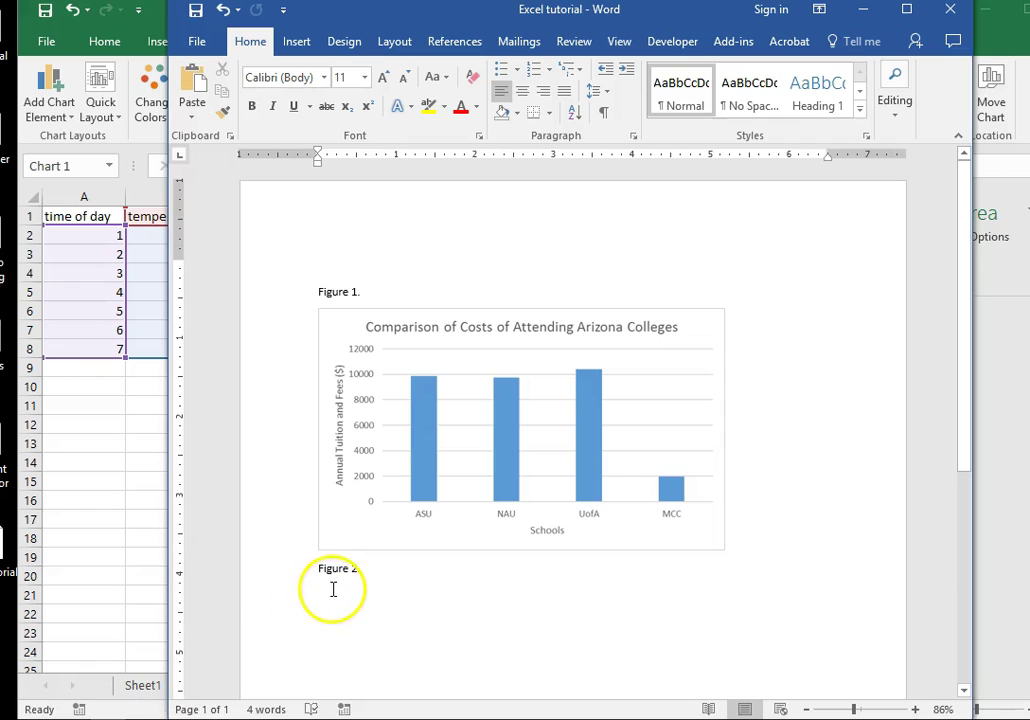
key(Return)
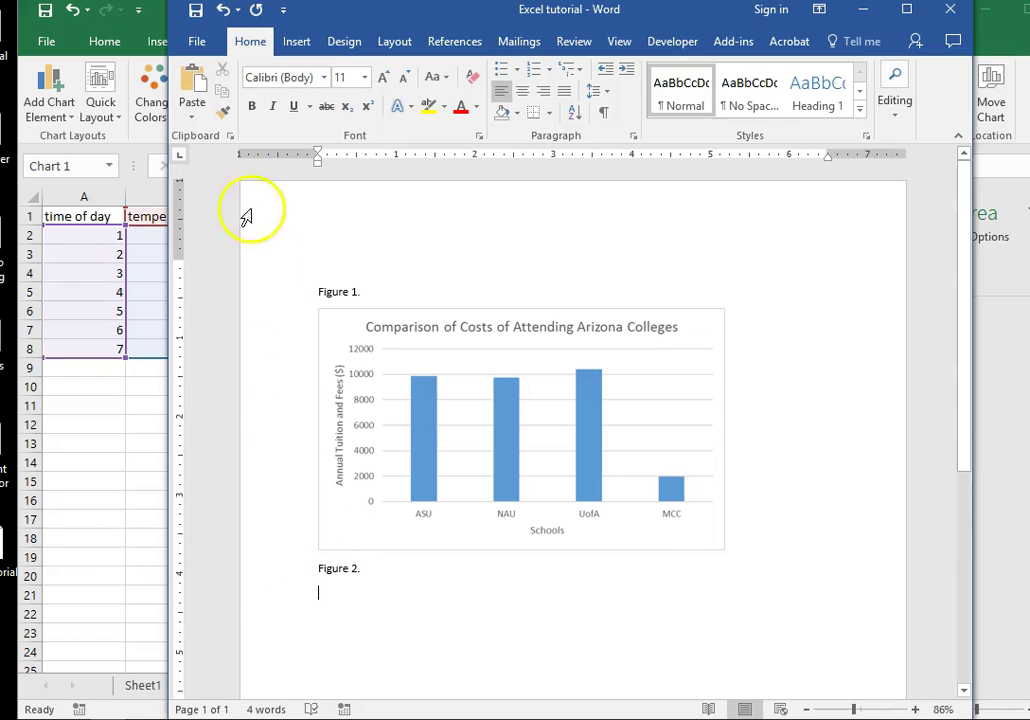
click(192, 112)
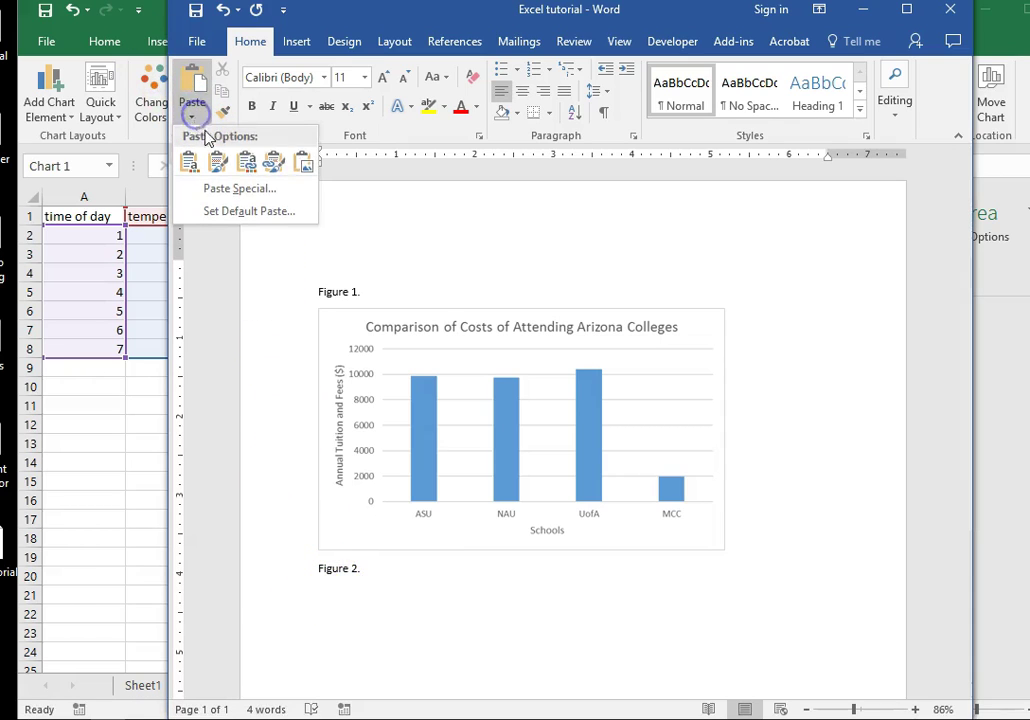
click(307, 163)
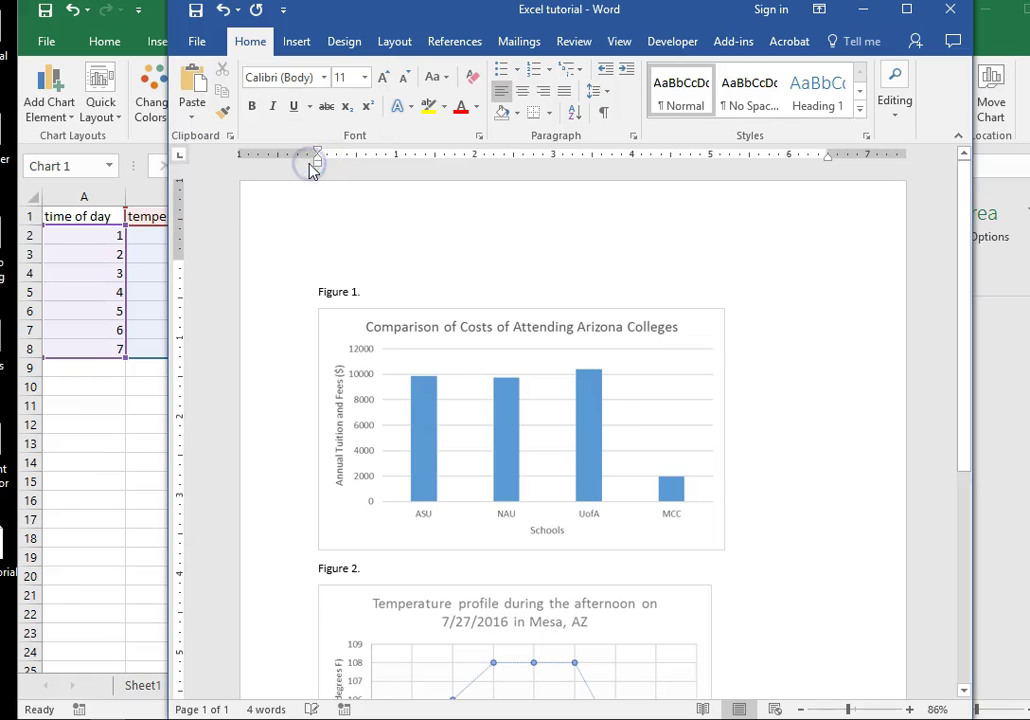
Step: Save the Word document and review both figures in place
scroll(785, 565, down, 3)
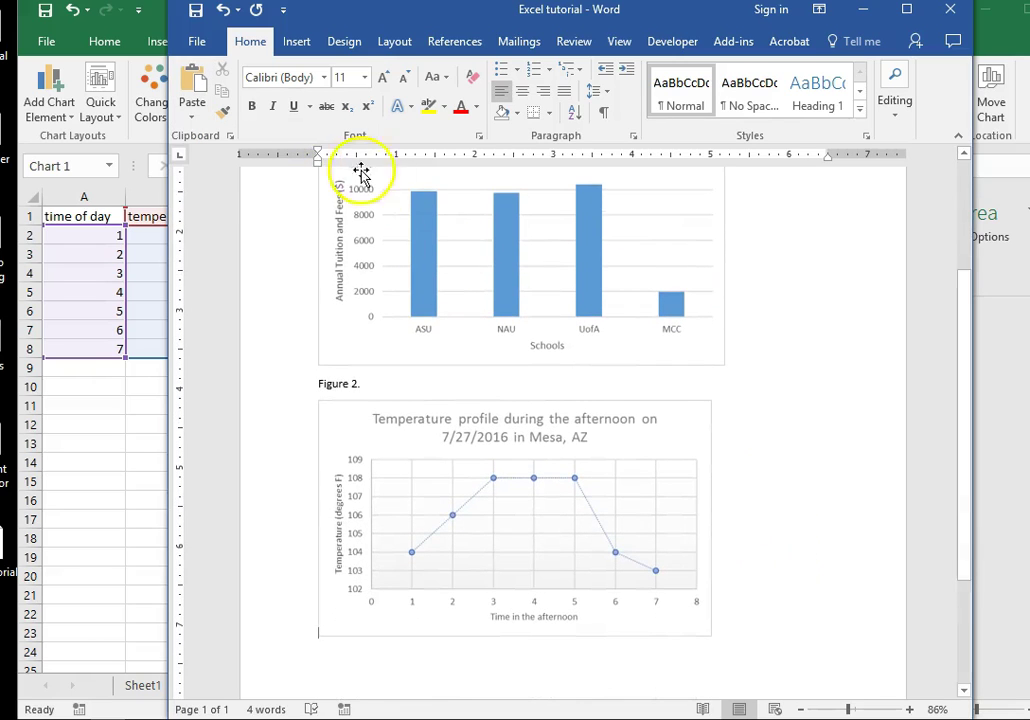
click(196, 11)
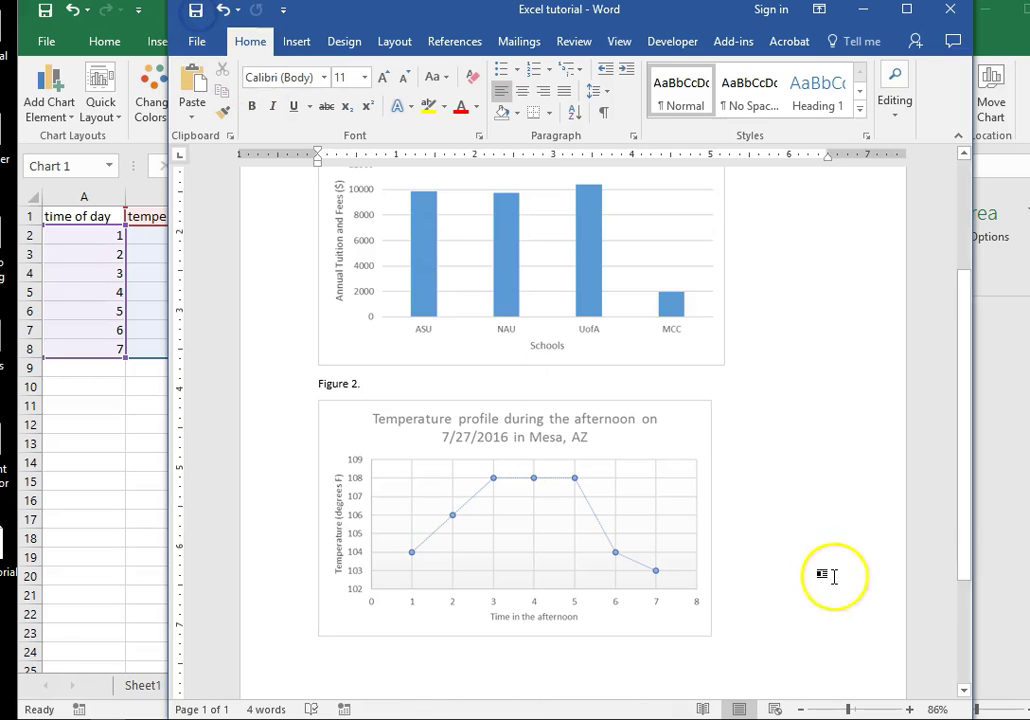
scroll(793, 577, up, 3)
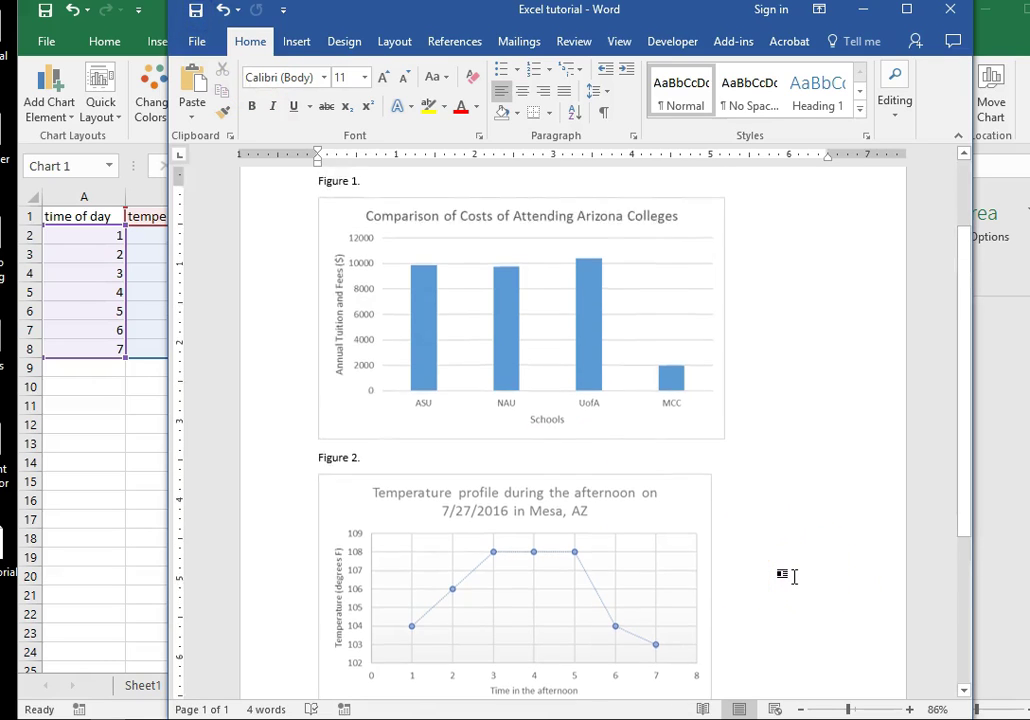
scroll(793, 577, down, 3)
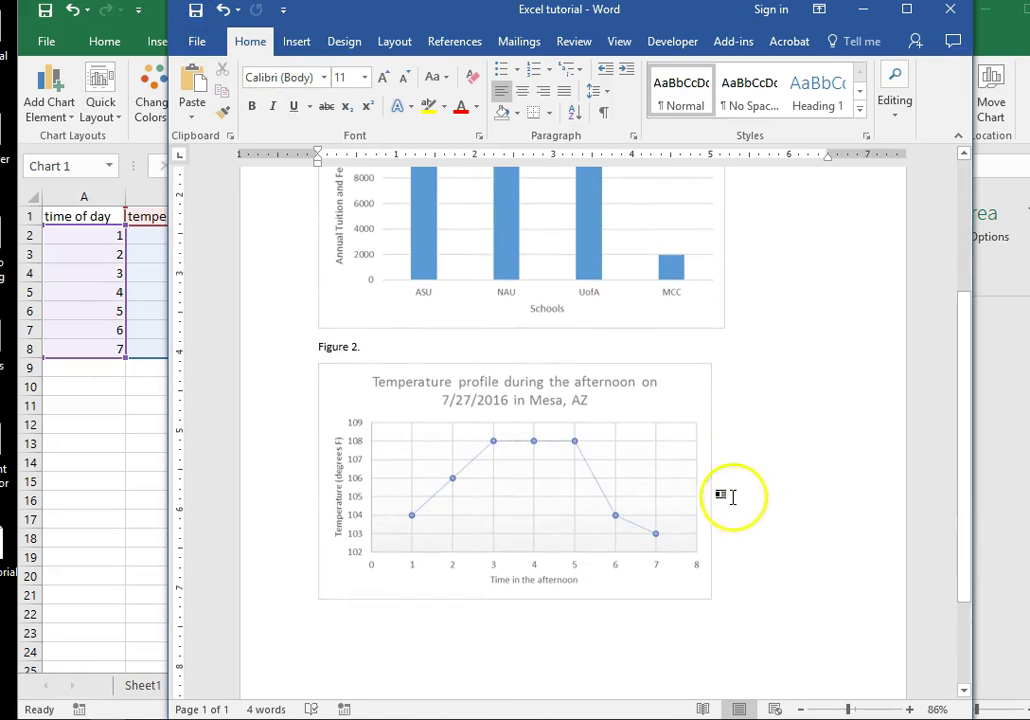
scroll(735, 435, up, 1)
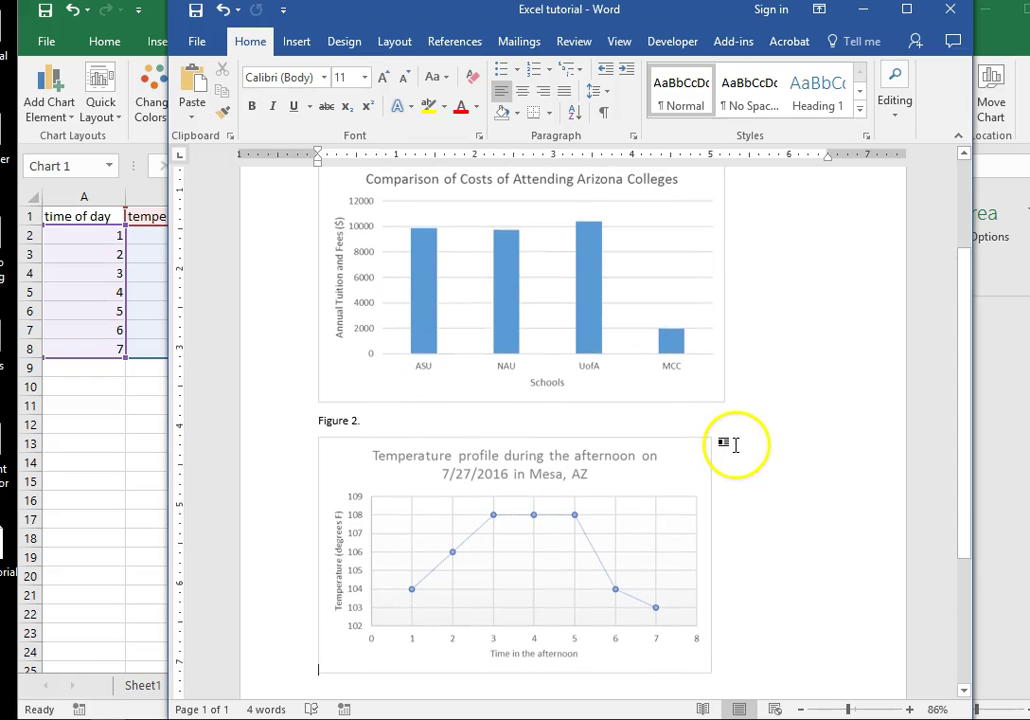
scroll(737, 448, down, 1)
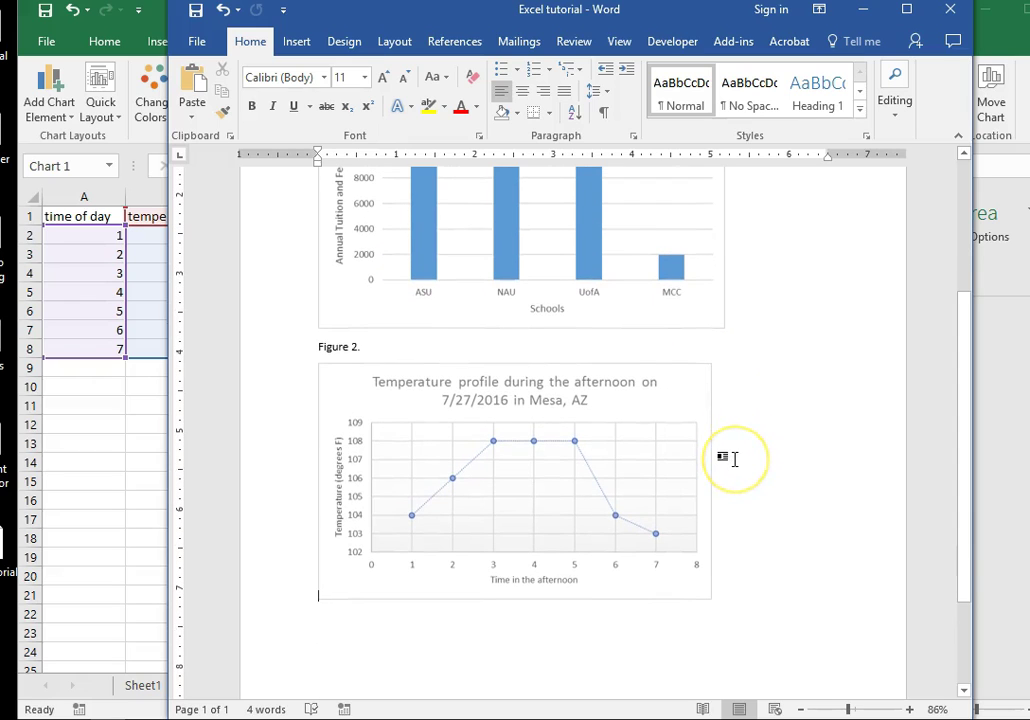
scroll(735, 459, up, 2)
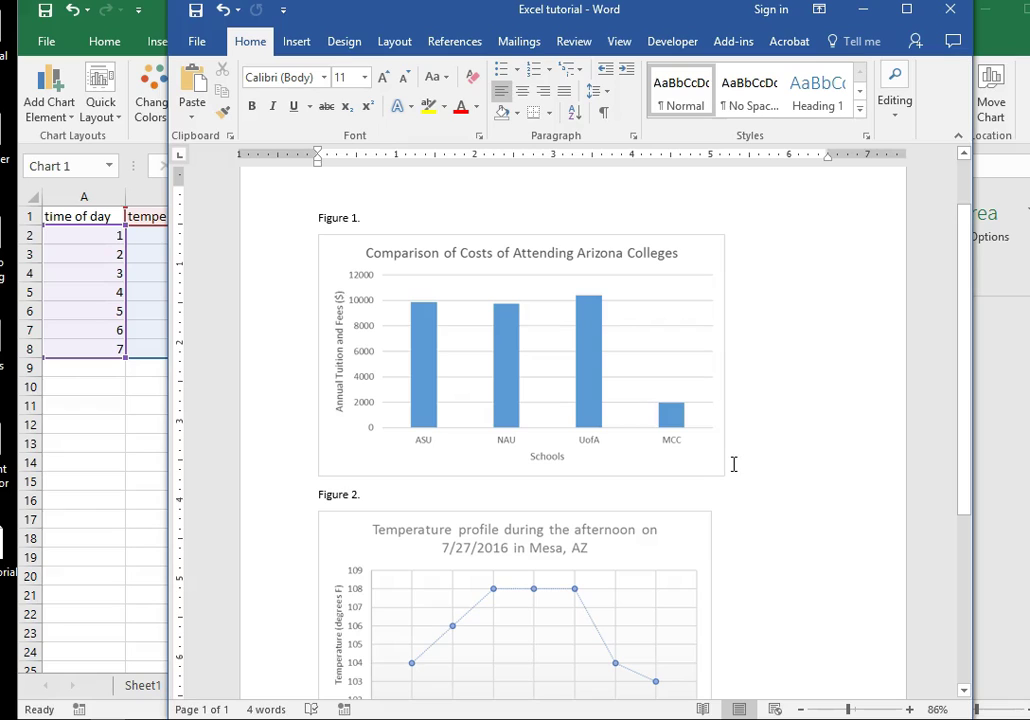
click(699, 464)
click(770, 552)
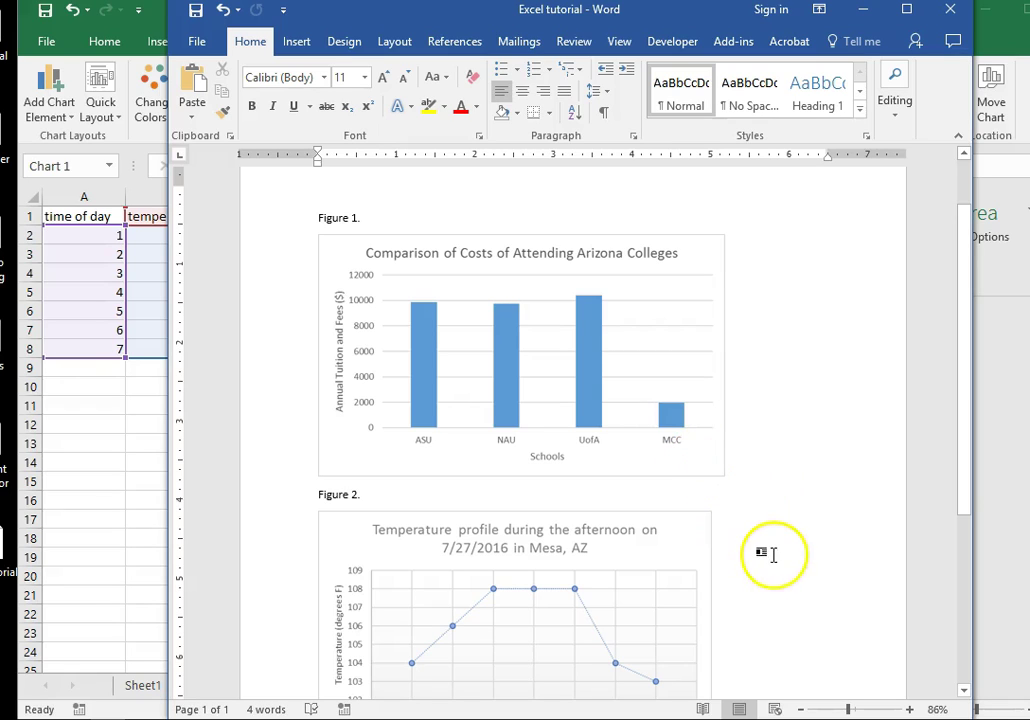